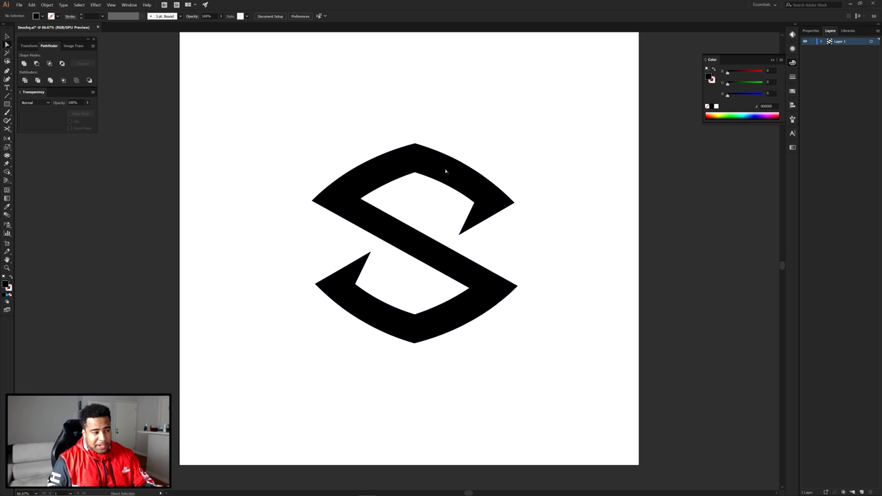
Step: Lock Layer 1, add a new layer above it, and check that Snap to Point is enabled
click(812, 42)
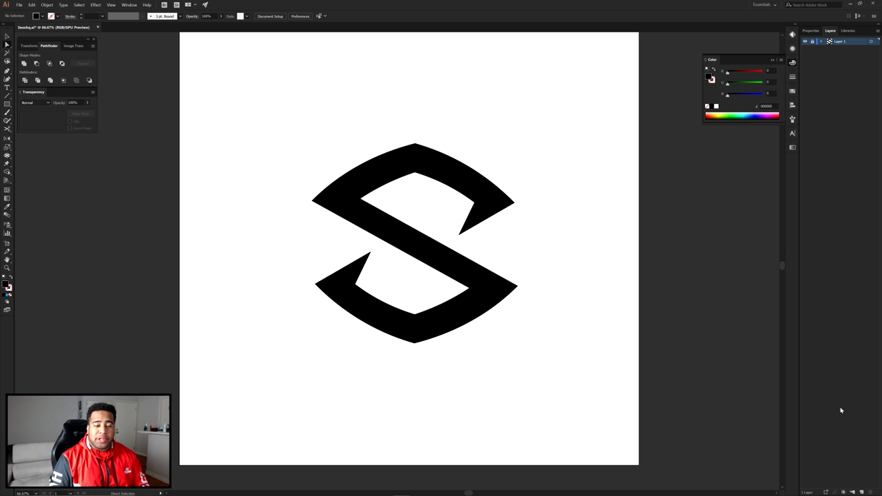
click(861, 492)
click(111, 6)
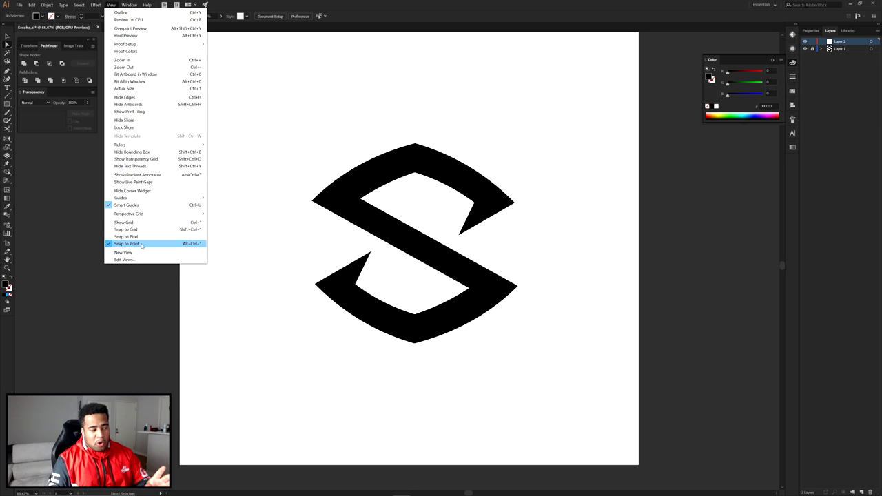
click(255, 154)
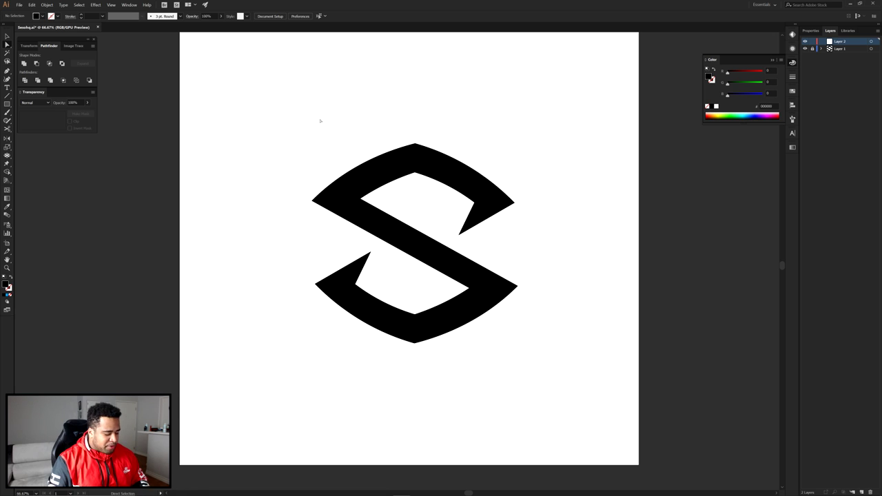
Step: Draw a straight Pen tool line on Layer 2 from the S's top outer peak to the inner corner below it
key(p)
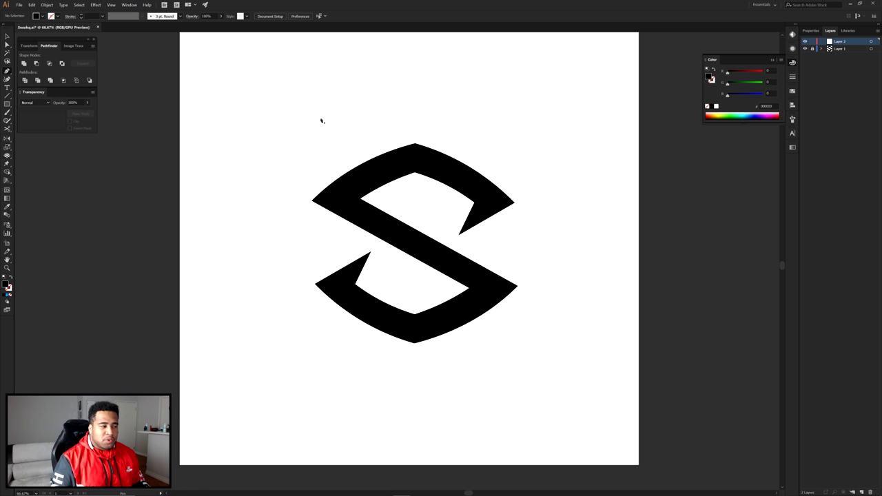
scroll(372, 129, up, 2)
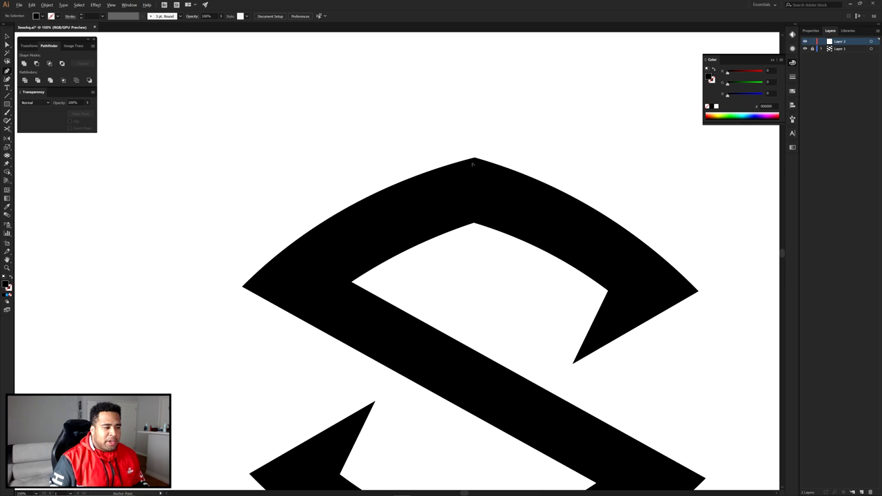
scroll(473, 159, up, 3)
alt+click(483, 143)
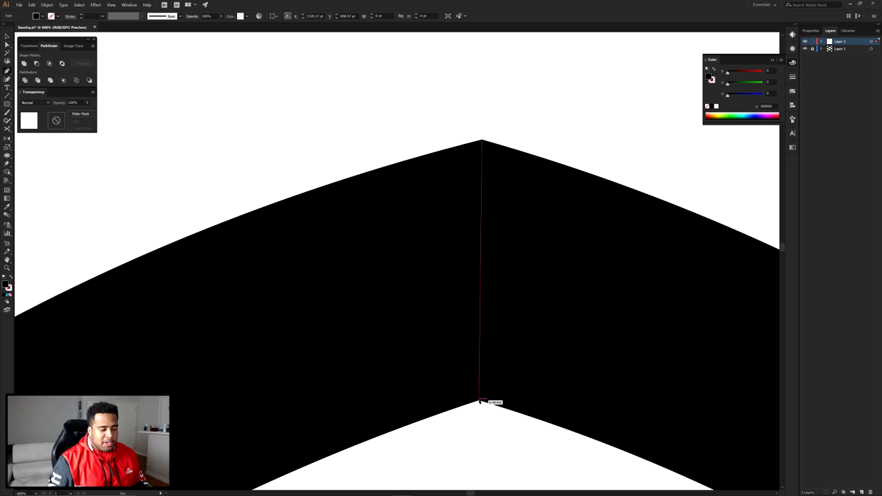
click(480, 401)
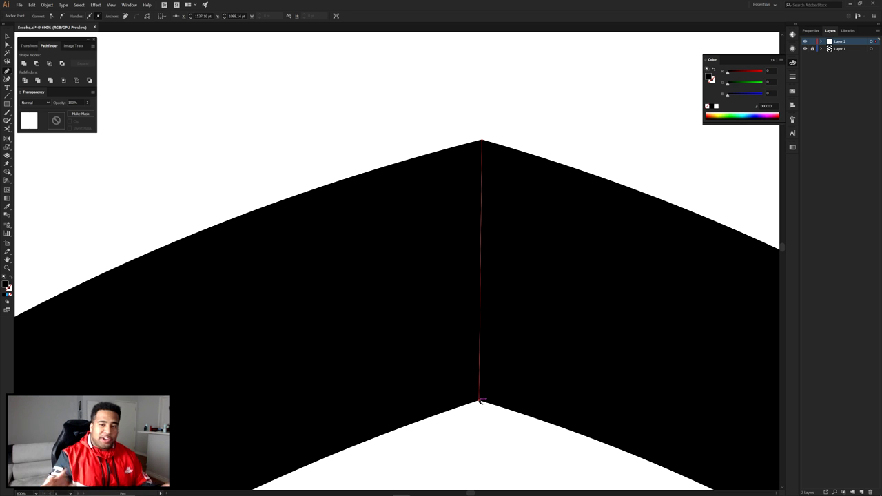
Step: Draw a separate dividing line across the S's upper-left bend, from the inner corner to the outer tip
scroll(480, 401, down, 5)
scroll(497, 289, up, 1)
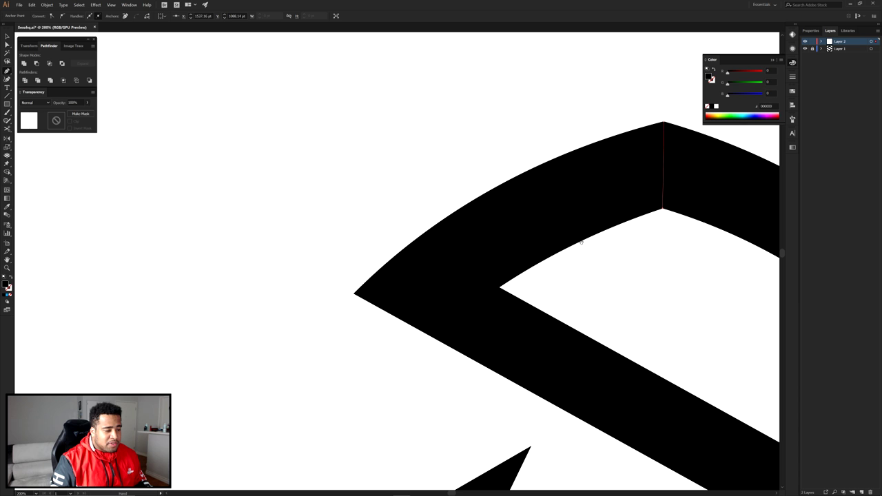
scroll(492, 289, up, 3)
key(ctrl+shift+a)
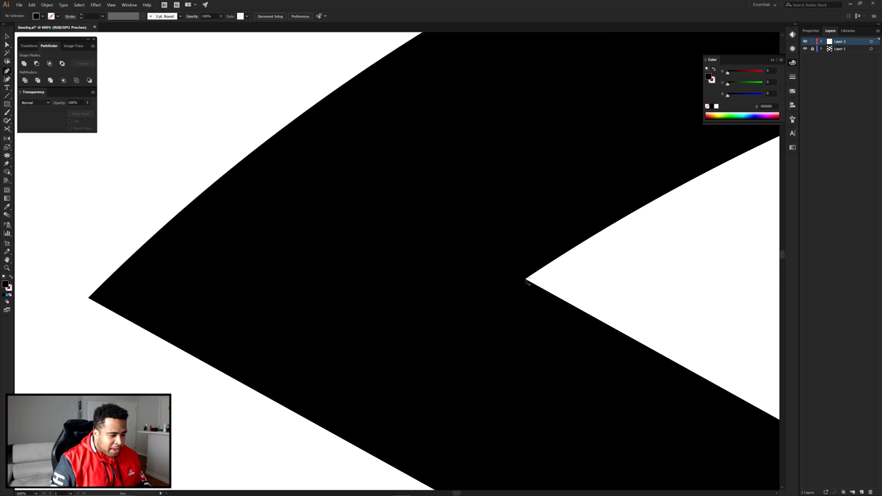
click(526, 281)
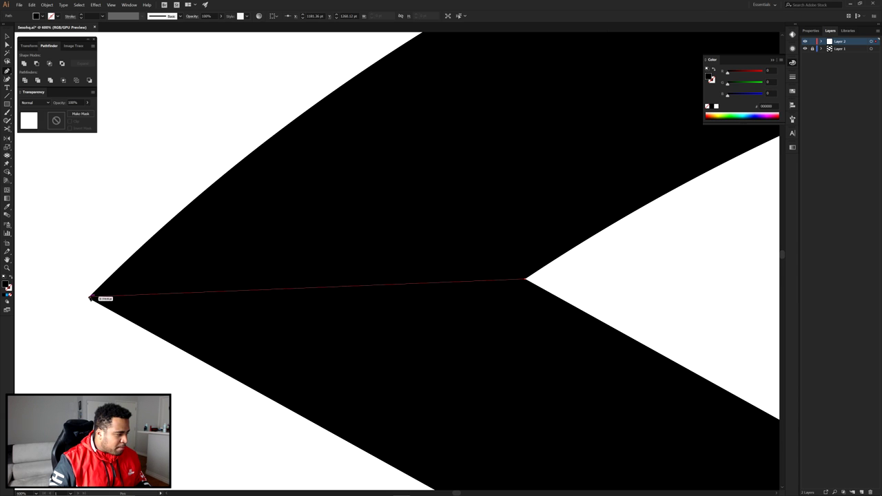
click(91, 297)
Step: Draw separate dividing lines across the S's lower-right bend and from the bottom inner corner to the bottom outer peak
scroll(91, 297, down, 3)
scroll(414, 276, down, 3)
scroll(524, 234, up, 3)
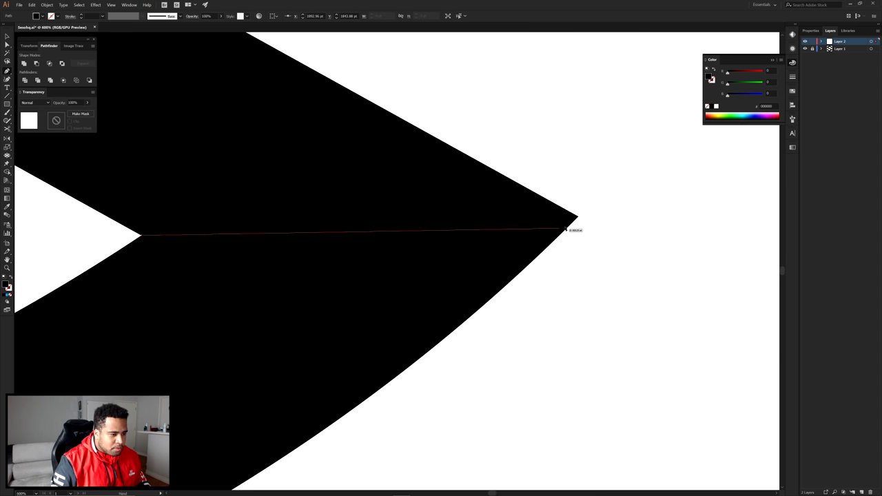
drag(373, 282, 406, 271)
scroll(413, 282, down, 6)
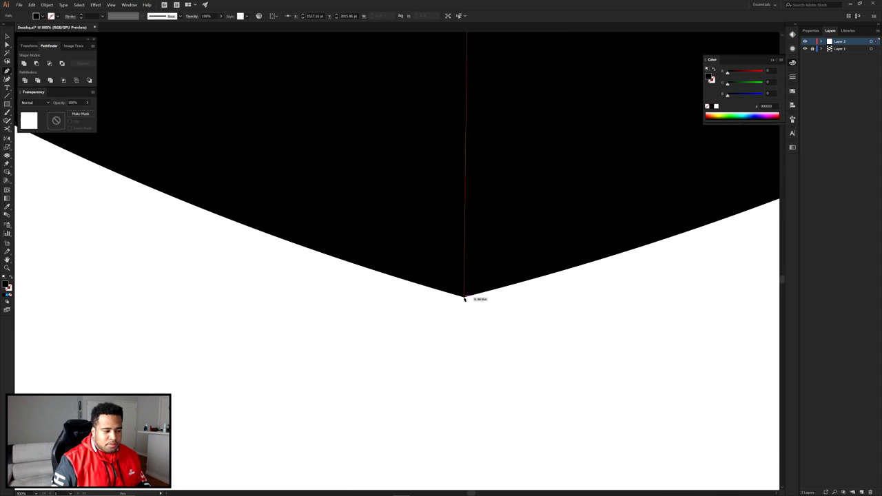
click(464, 297)
key(ctrl+shift+a)
Step: Draw two separate straight practice lines outside the S's lower-right edge, deselecting after each one
drag(563, 293, 497, 291)
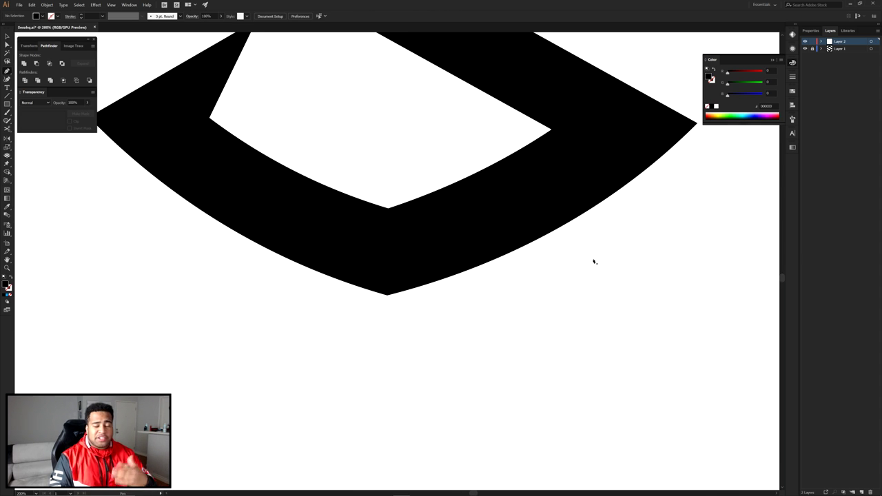
click(533, 276)
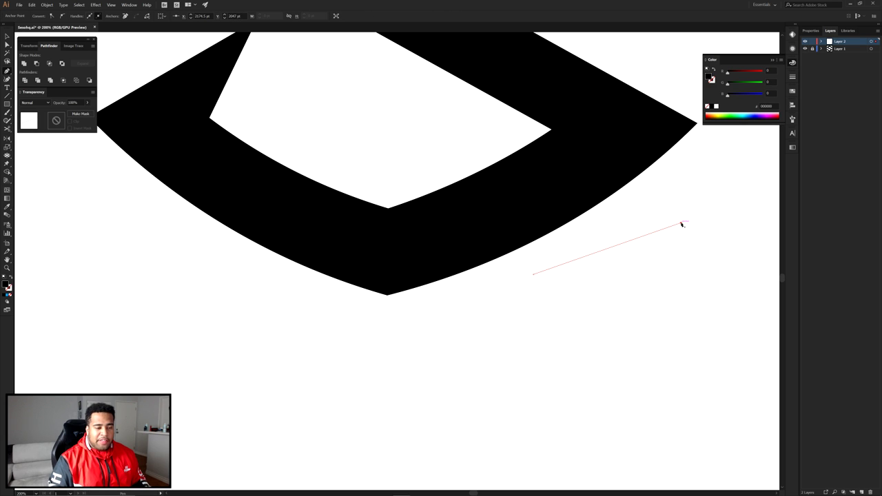
click(682, 224)
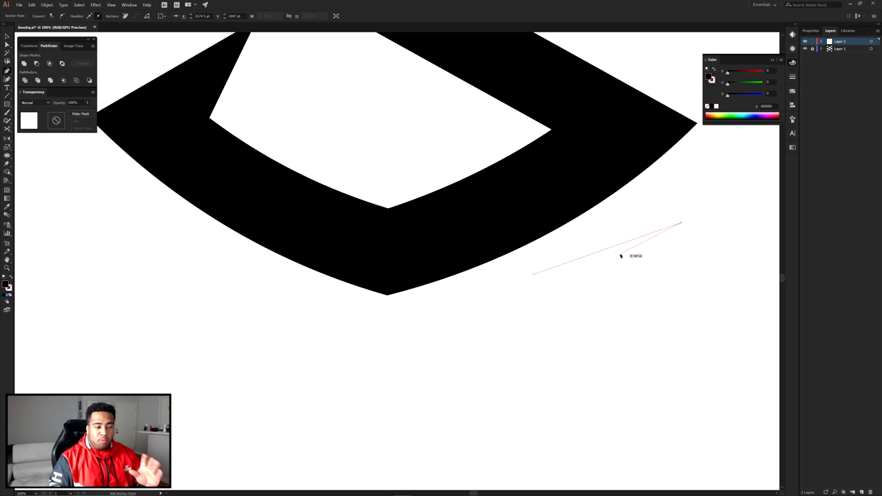
key(ctrl)
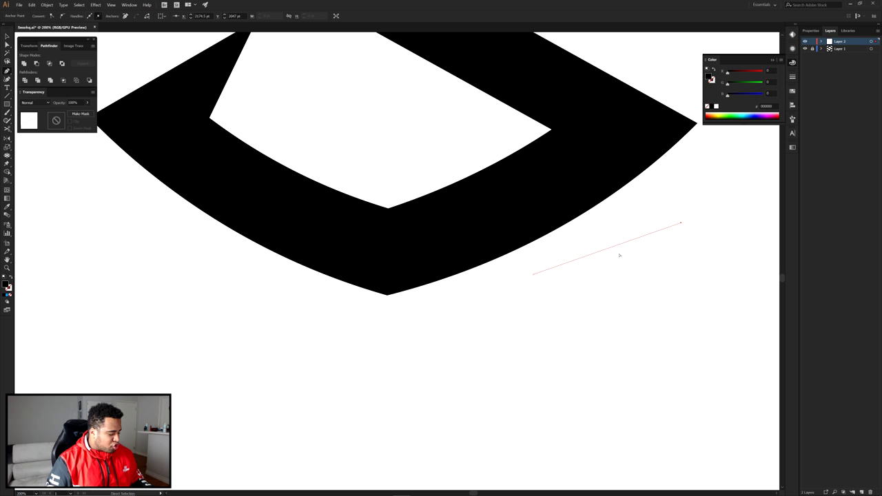
ctrl+click(691, 205)
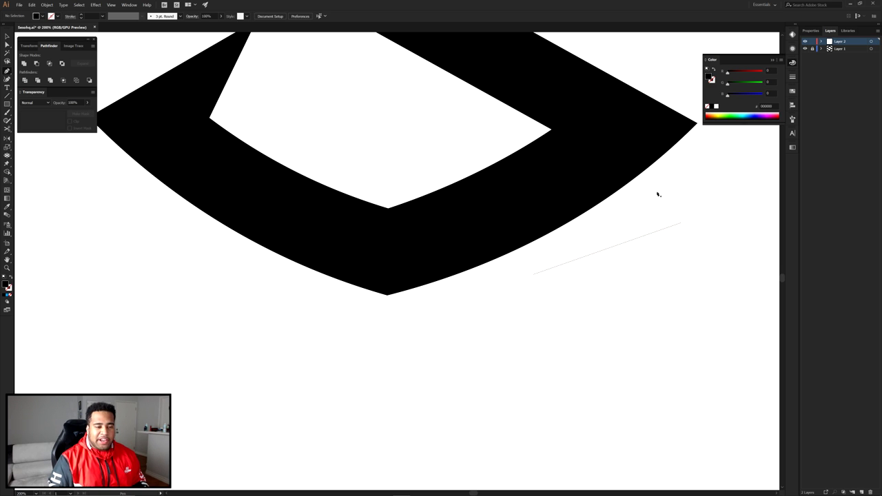
click(660, 193)
click(713, 177)
ctrl+click(709, 197)
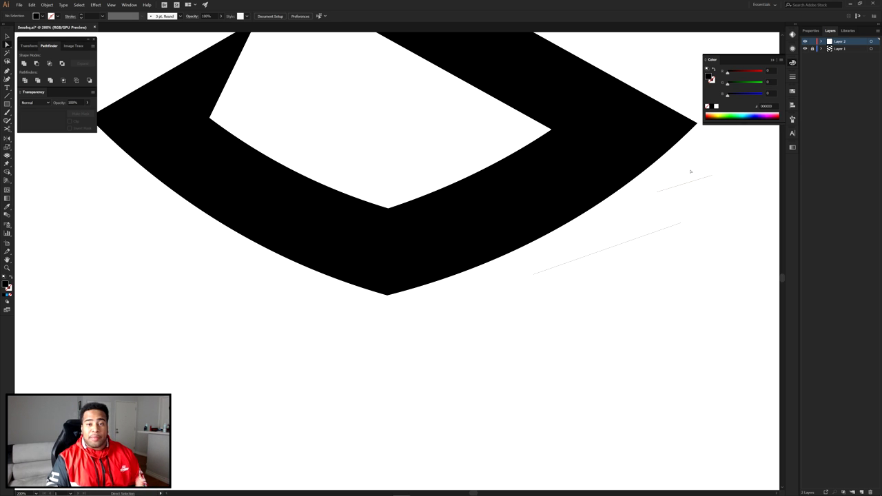
Step: Undo the two practice lines beside the S
key(ctrl+z)
key(ctrl+z)
key(ctrl+z)
Step: Select the S and all dividing lines, and split the S along them with the Shape Builder tool
key(ctrl+minus)
key(ctrl+minus)
key(ctrl+minus)
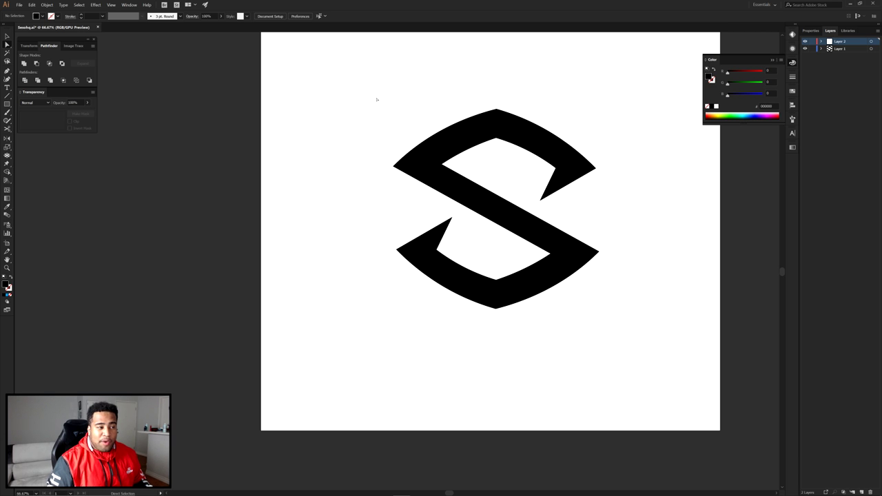
key(ctrl+a)
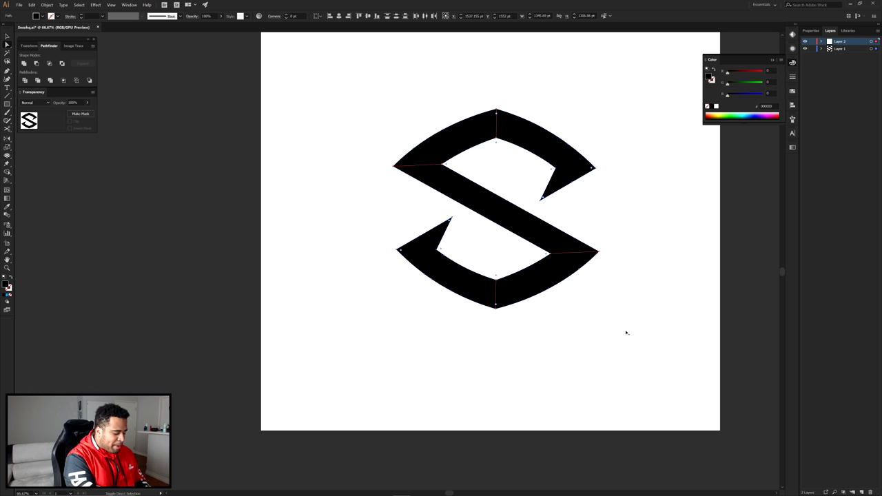
key(shift+m)
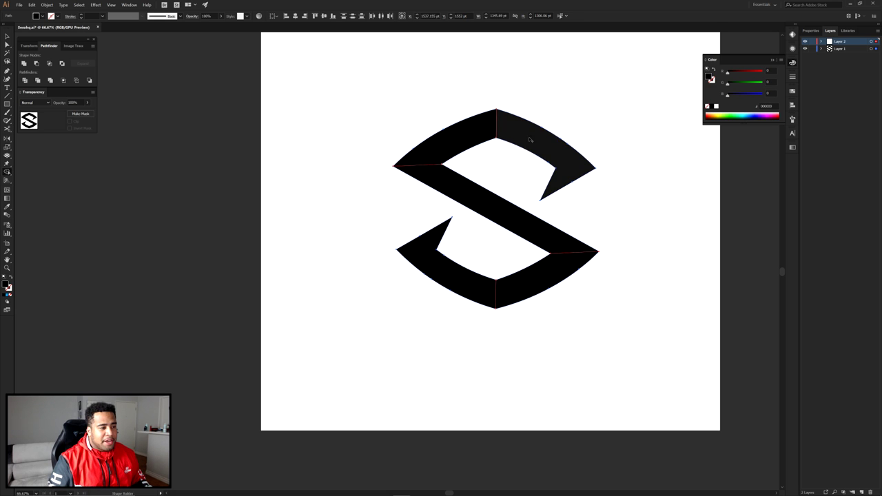
click(455, 138)
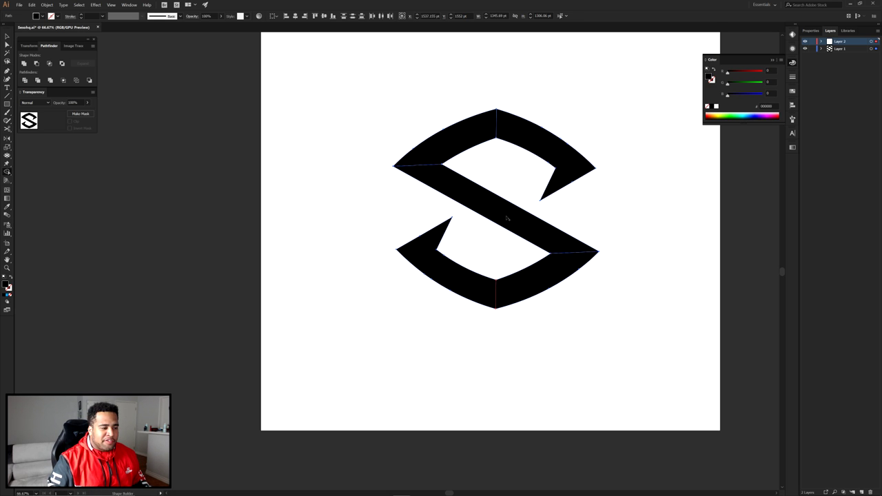
Step: Pull the separate S pieces apart to check the cuts, and undo the moves
key(a)
click(488, 234)
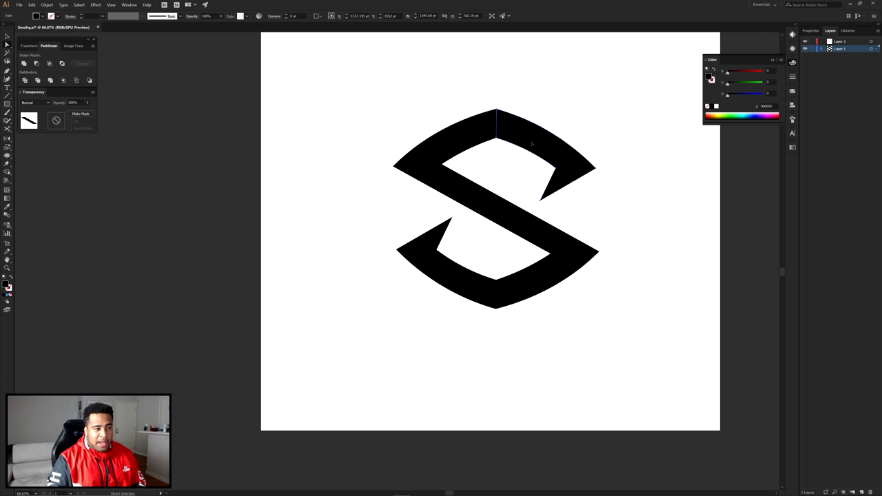
drag(545, 150, 588, 129)
drag(469, 138, 434, 106)
drag(469, 201, 428, 193)
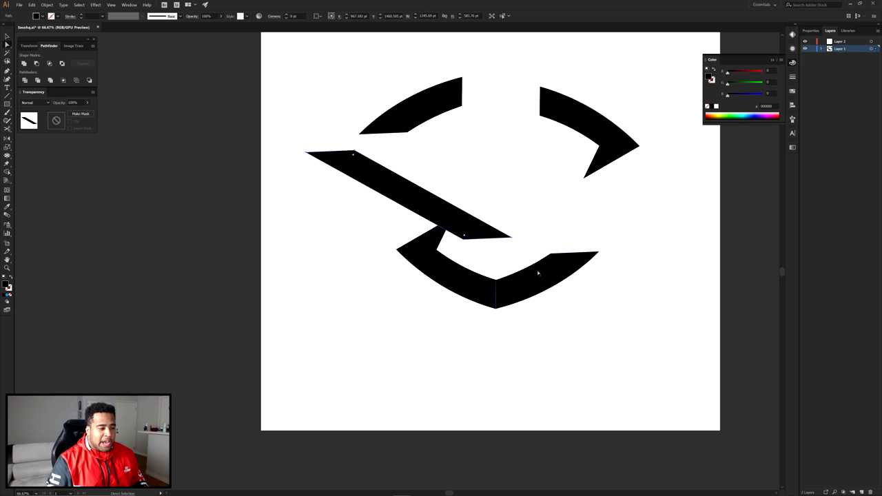
drag(537, 272, 586, 290)
key(v)
key(ctrl+z)
key(ctrl+z)
key(ctrl+z)
Step: Fill the S's upper-right piece with the linear blue gradient and deselect it
key(a)
click(516, 172)
click(530, 136)
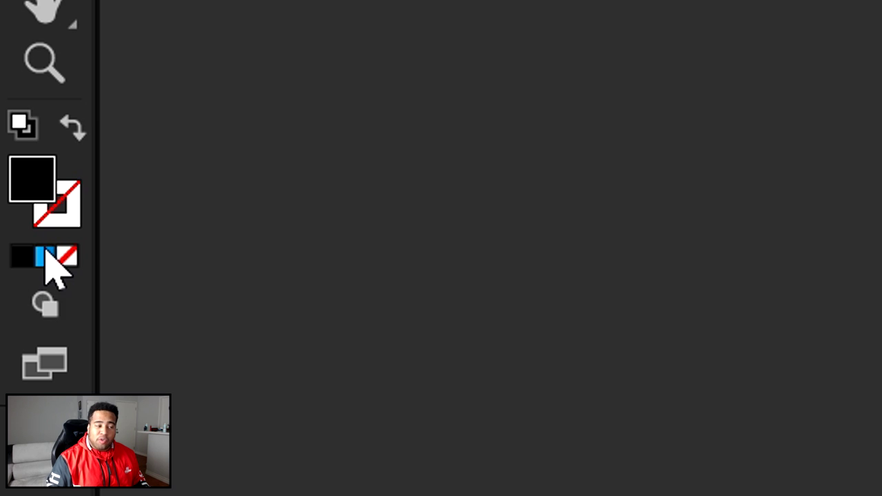
click(7, 294)
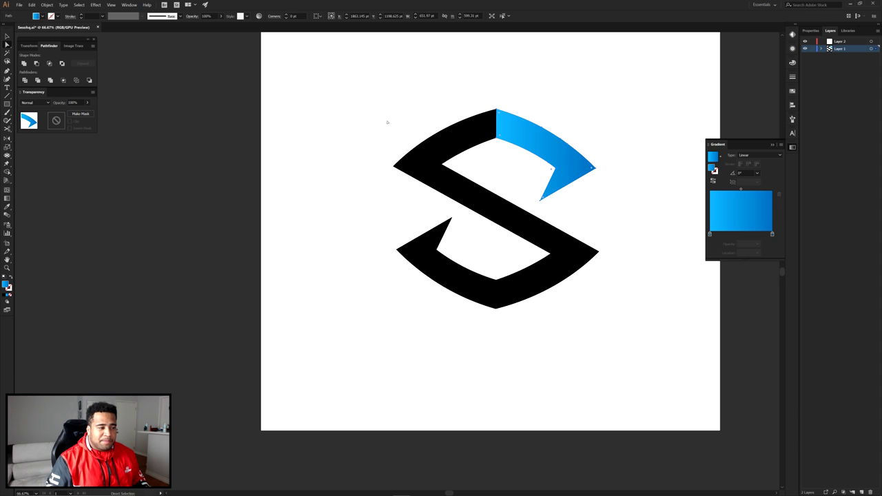
click(490, 159)
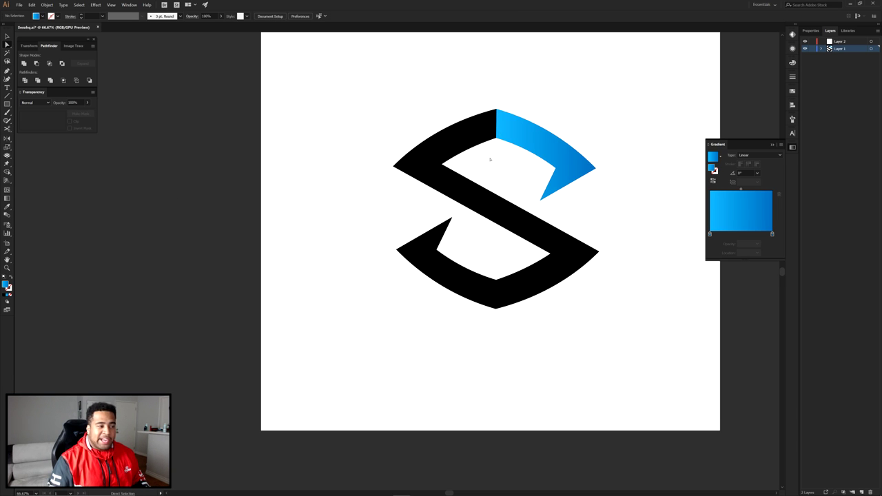
Step: Copy the blue gradient from the upper-right piece onto the upper-left piece with the Eyedropper tool
click(468, 130)
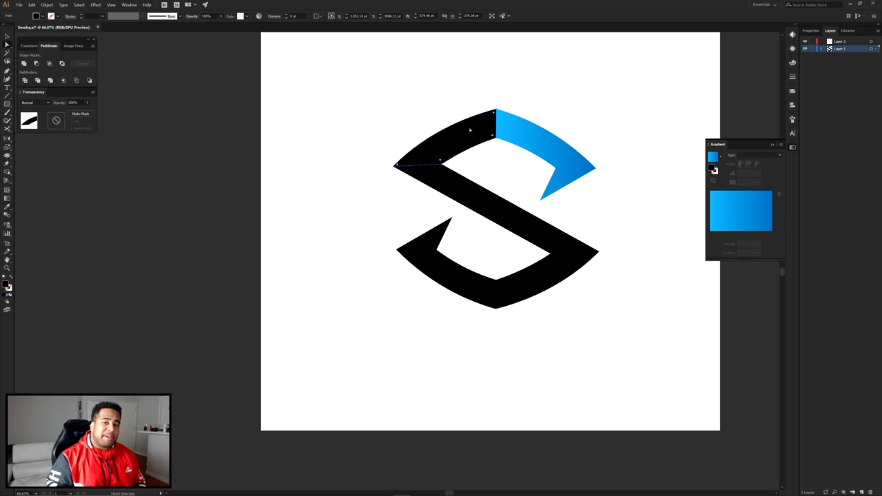
key(i)
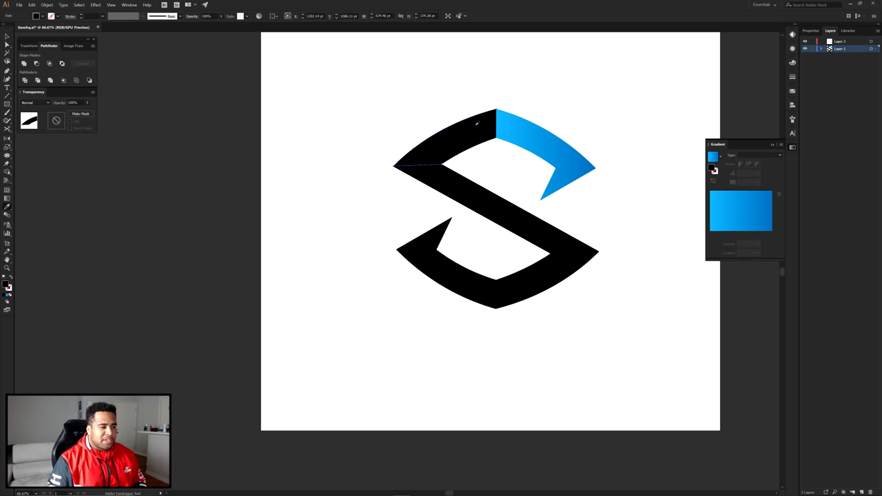
click(530, 131)
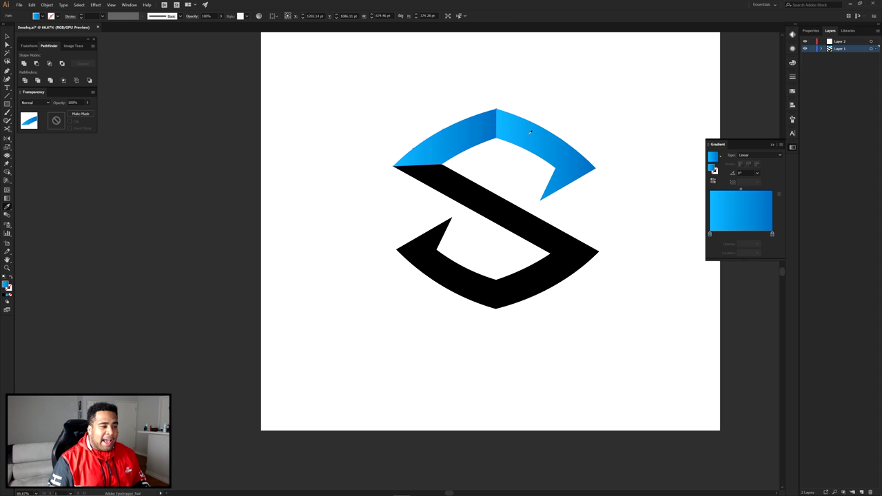
key(a)
click(519, 95)
Step: Redirect the upper-left piece's gradient to run from light at the top peak to dark at the outer tip
scroll(531, 124, up, 2)
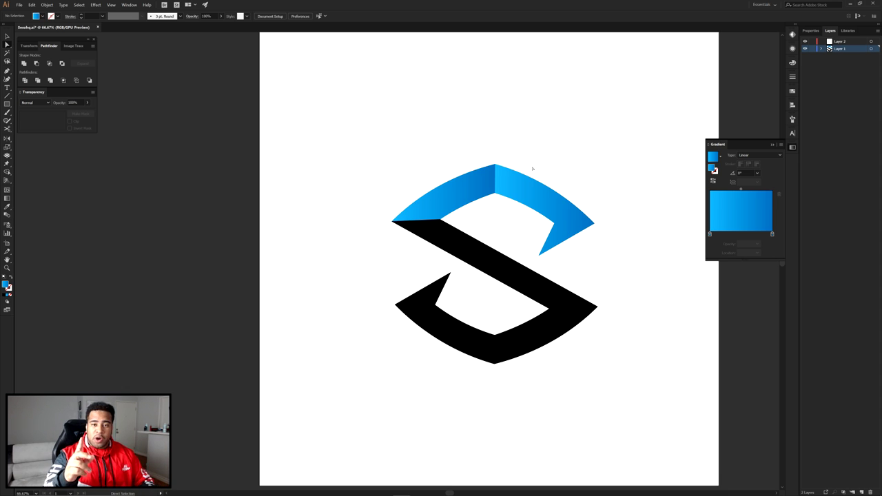
click(461, 192)
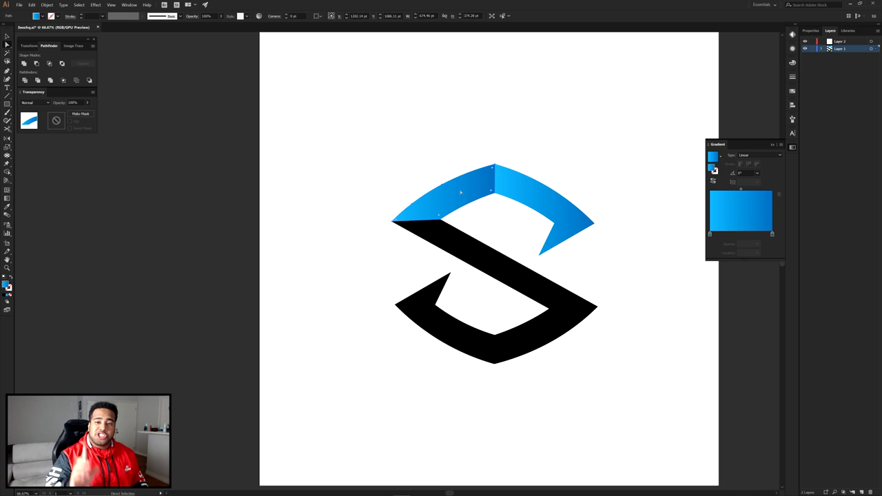
key(g)
drag(493, 177, 408, 216)
key(a)
click(492, 208)
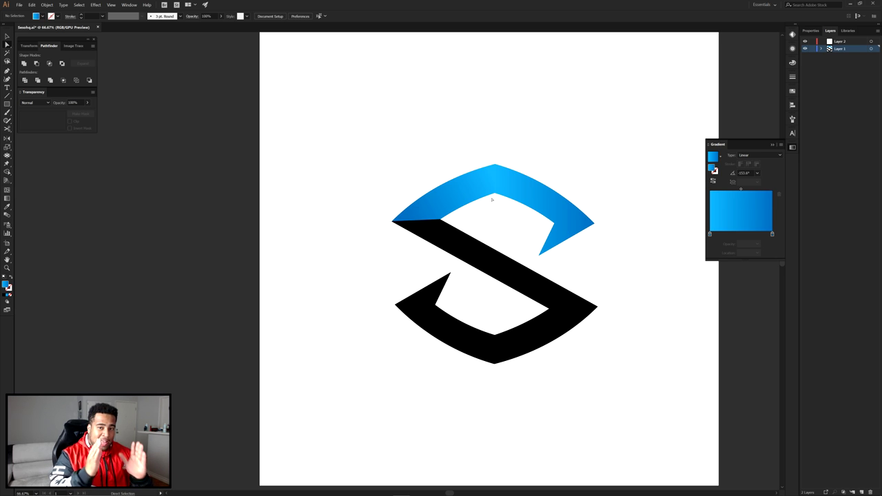
Step: Reverse the upper-left piece's gradient to an angle of about 27°, dark at the top peak and light toward the outer tip
click(451, 193)
key(g)
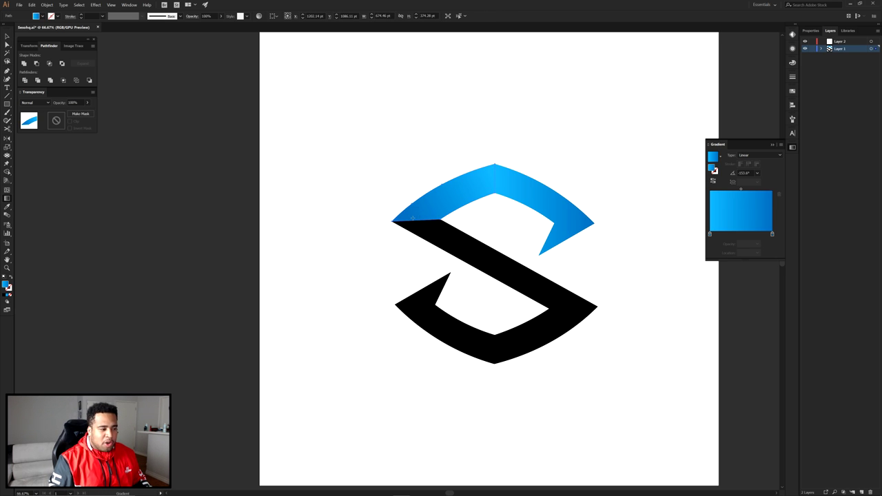
drag(471, 197, 494, 186)
key(a)
click(498, 213)
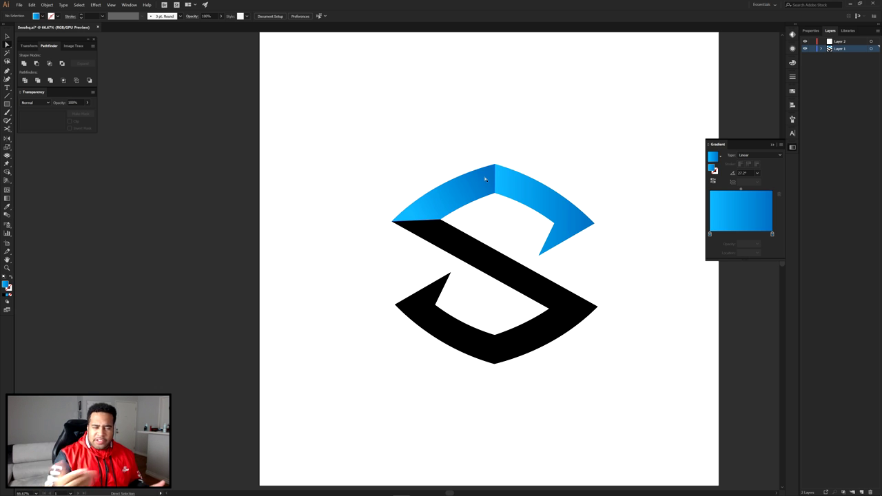
Step: Copy the blue gradient onto the S's diagonal band, lower-right piece and lower-left piece with the Eyedropper tool
click(476, 246)
key(i)
click(476, 203)
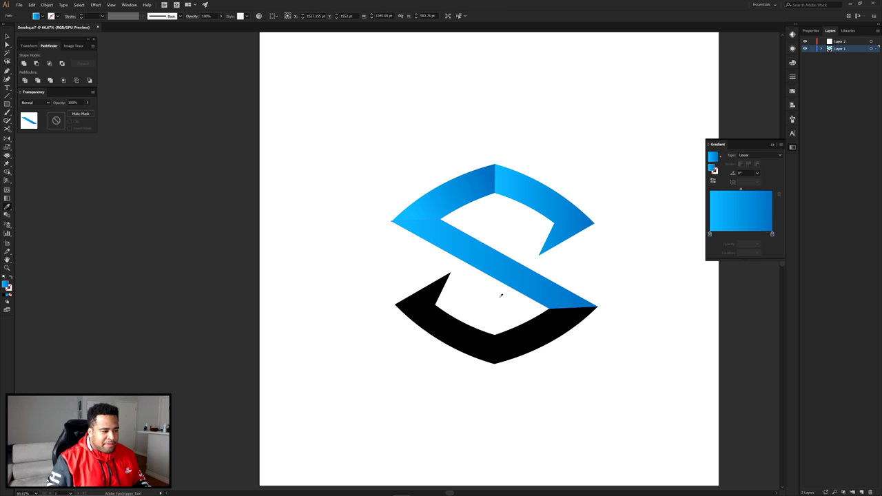
click(528, 281)
ctrl+click(468, 325)
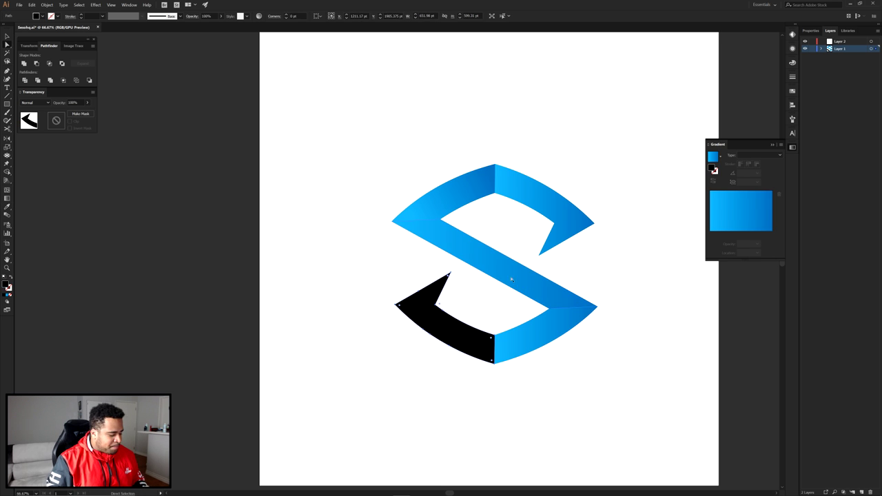
click(524, 276)
Step: Redirect the diagonal band's gradient to an angle of about 156°, light at the lower-right end and dark toward the upper left, and deselect it
ctrl+click(478, 256)
key(g)
drag(551, 275, 503, 239)
ctrl+click(502, 240)
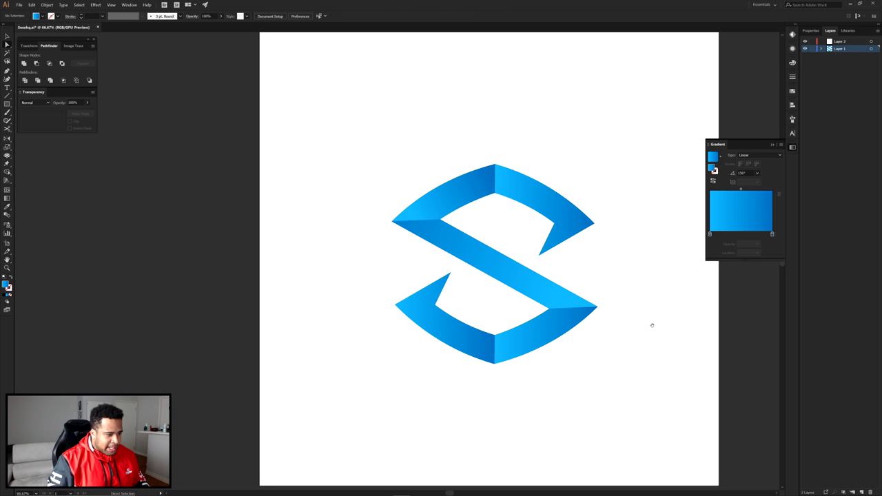
scroll(651, 324, down, 2)
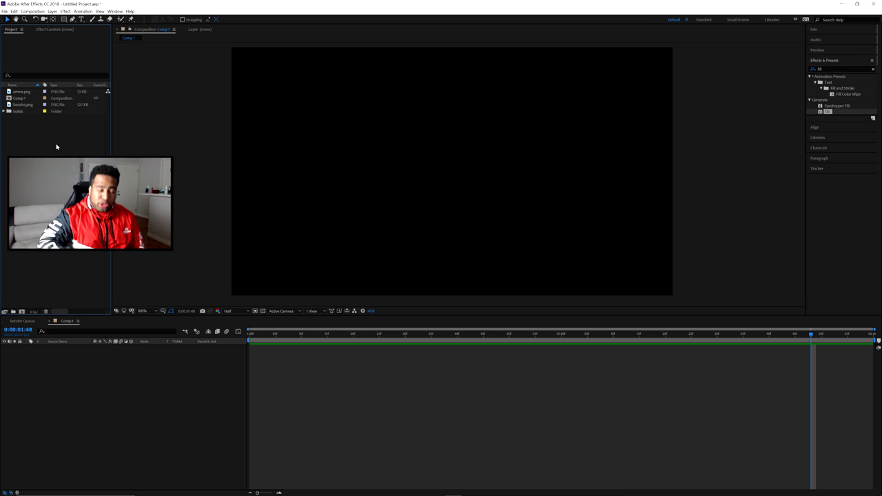
Step: Switch to After Effects and review the new composition settings for size, frame rate and duration, leaving without creating a composition
click(35, 11)
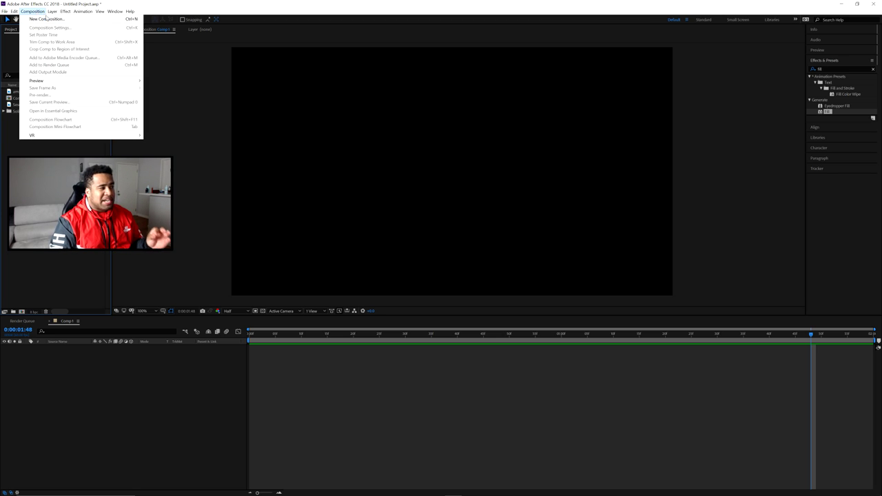
click(50, 20)
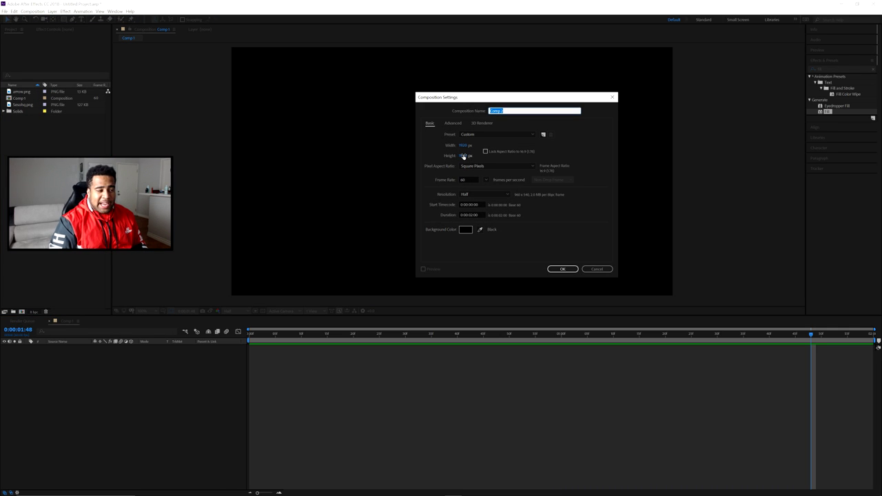
click(469, 179)
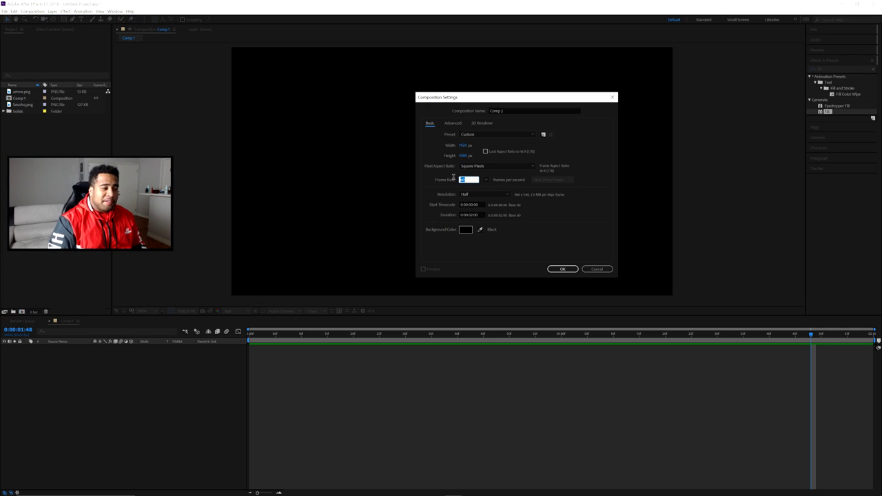
click(475, 214)
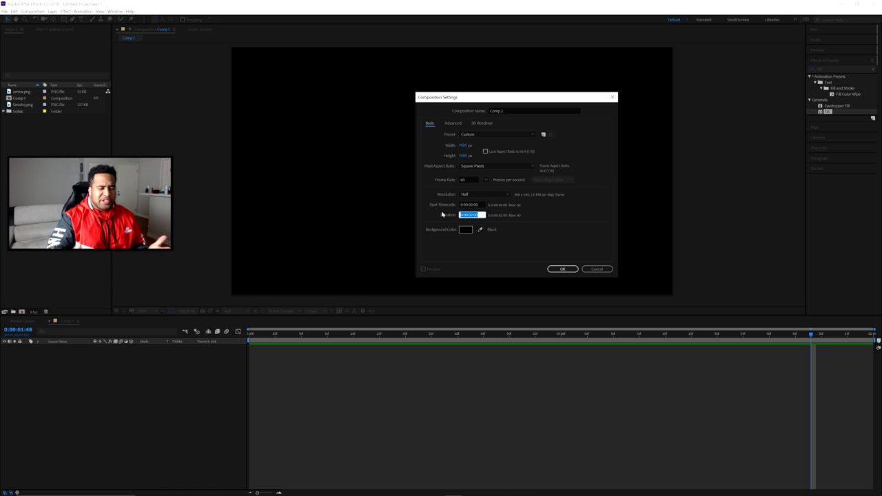
click(599, 269)
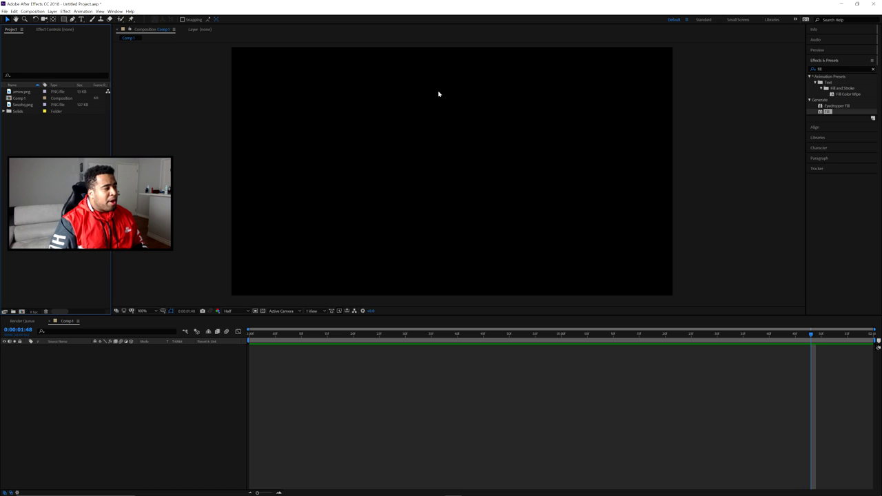
Step: Add the S logo PNG to Comp 1 and scale it down until the S spans about a quarter of the frame height
drag(23, 104, 101, 365)
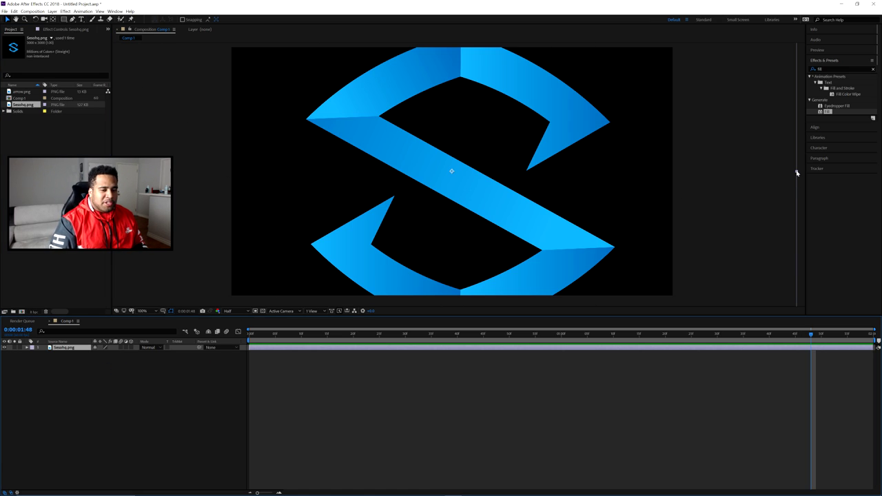
drag(798, 173, 595, 170)
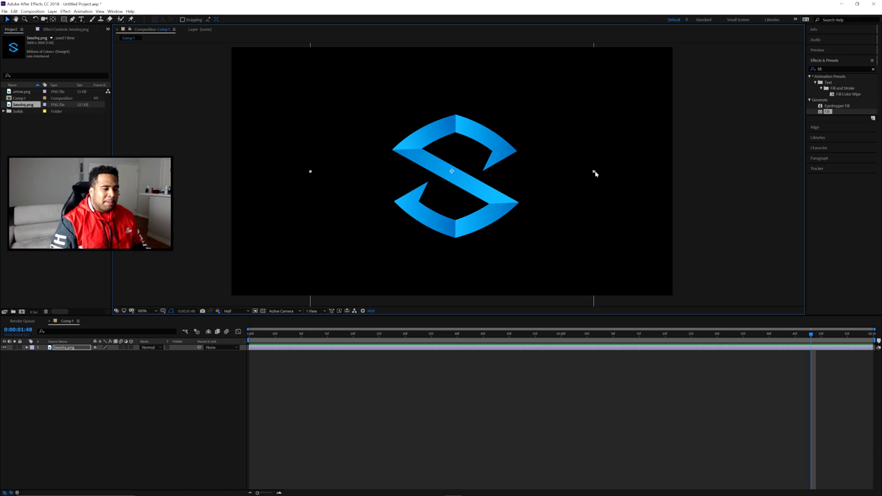
drag(594, 170, 528, 173)
scroll(436, 233, down, 2)
drag(444, 208, 563, 173)
click(559, 165)
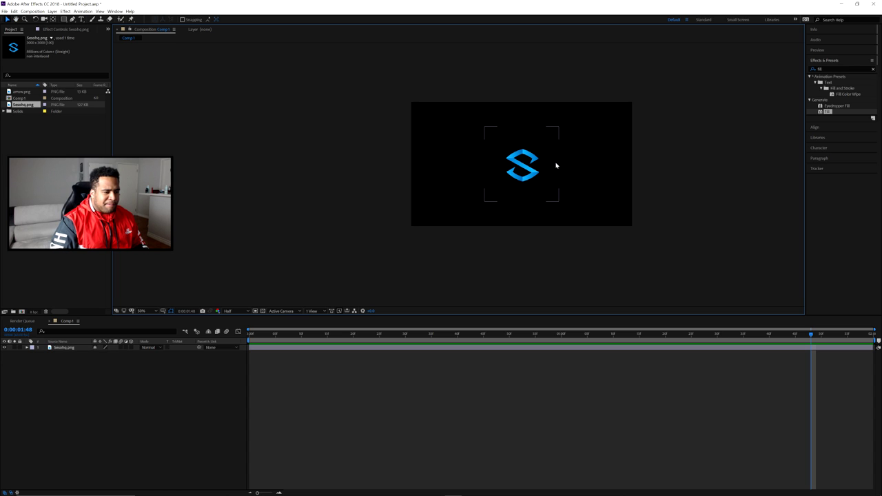
click(532, 164)
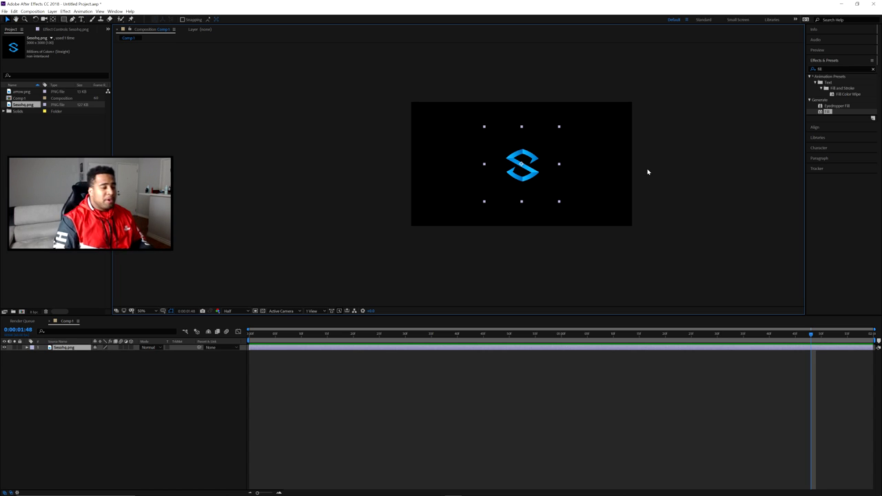
drag(632, 165, 625, 193)
scroll(598, 182, up, 2)
key(space)
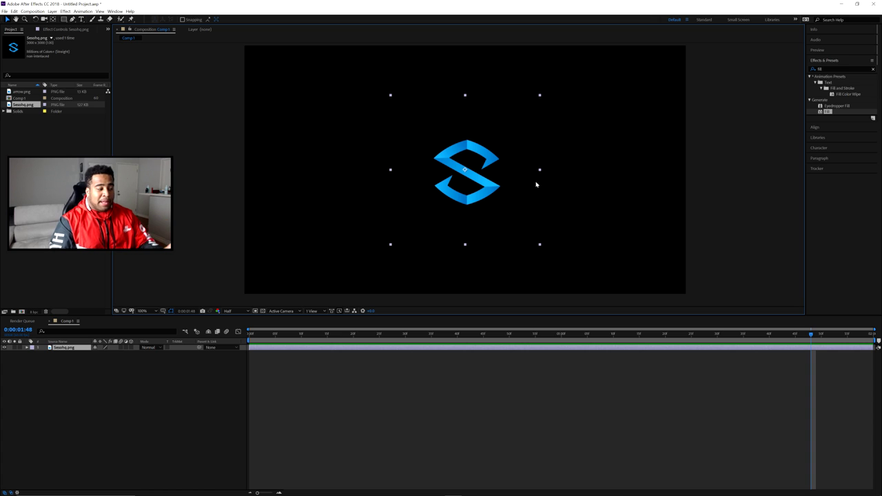
Step: Check the logo against the transparency grid, hide the grid again and scrub the timeline through 0:00:01:00 to the end
click(263, 312)
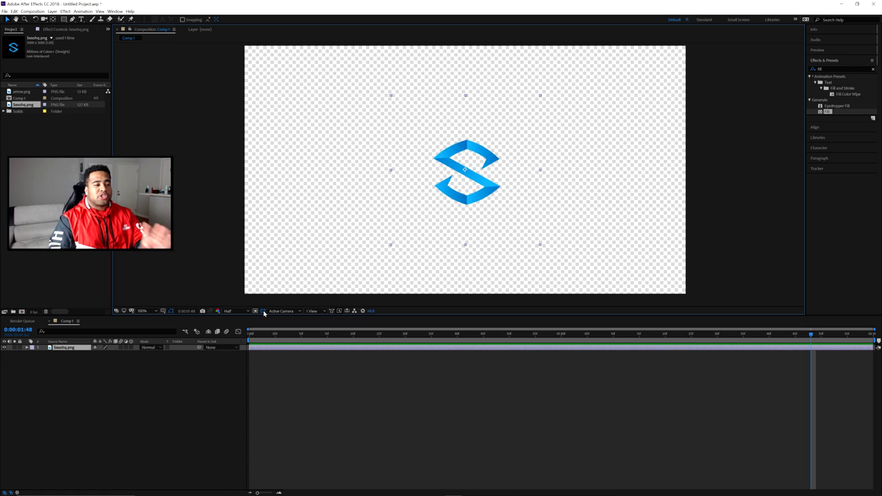
click(263, 311)
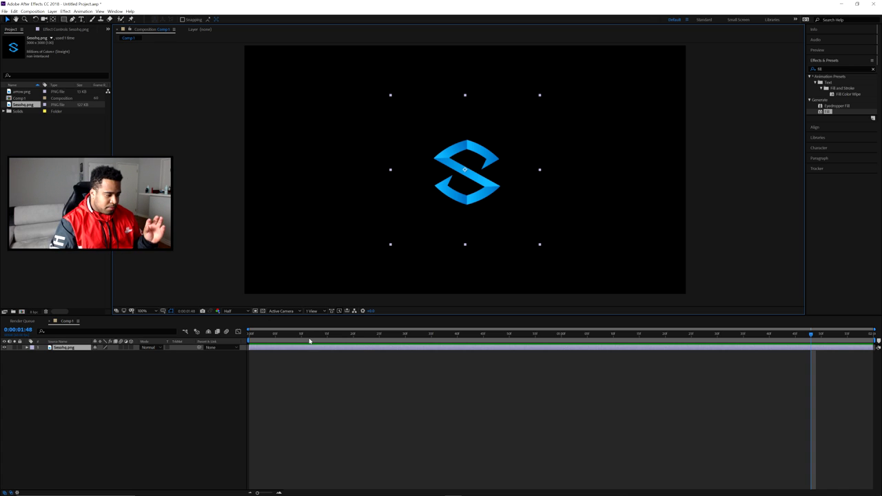
drag(253, 336, 559, 335)
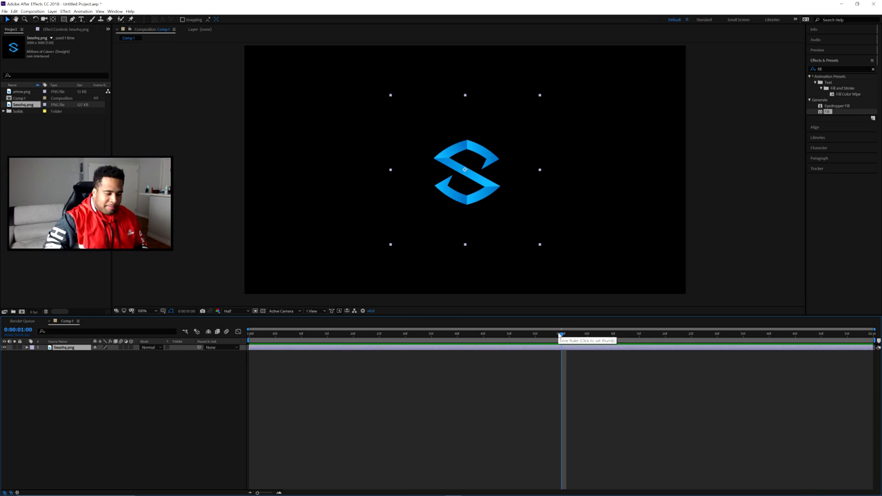
mouse_move(560, 334)
mouse_down()
mouse_move(877, 338)
mouse_move(562, 336)
mouse_up()
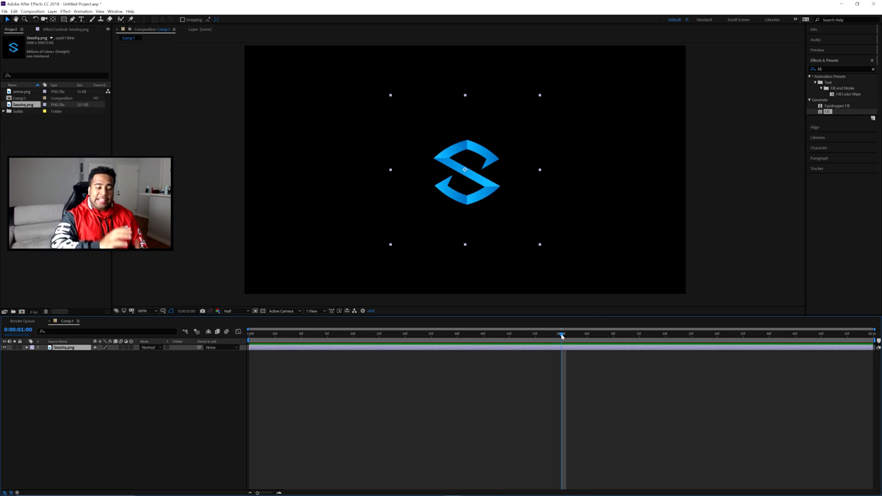
drag(562, 336, 865, 325)
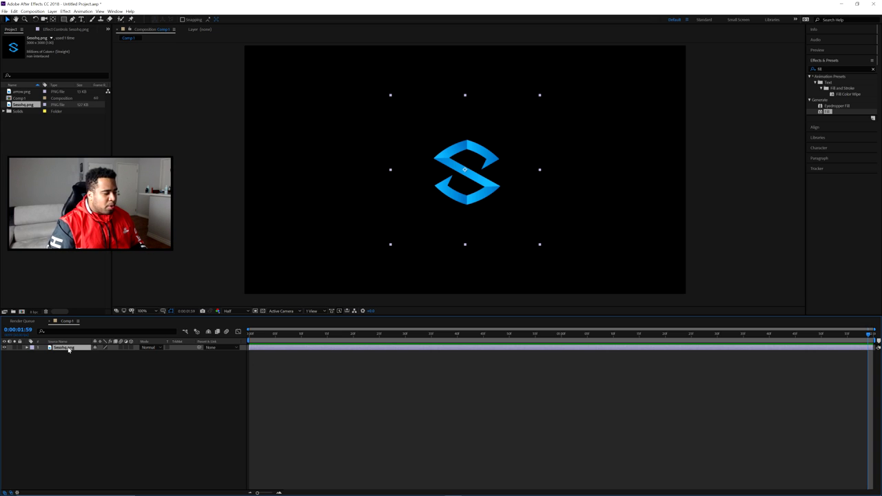
Step: Reveal the logo layer's Position property and centre the logo in the composition view
key(p)
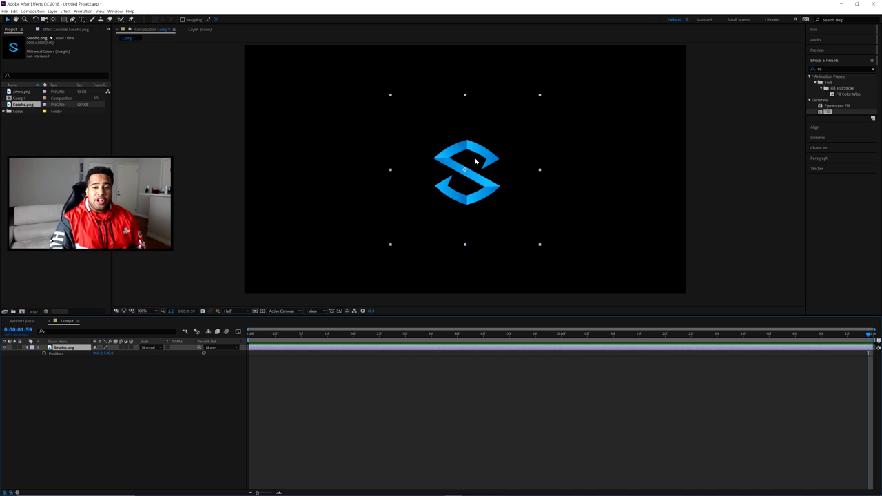
right_click(481, 150)
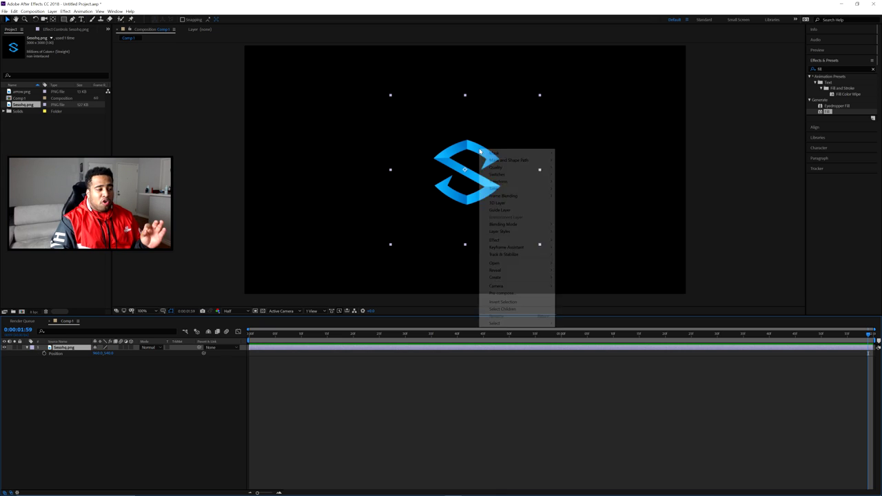
mouse_move(514, 181)
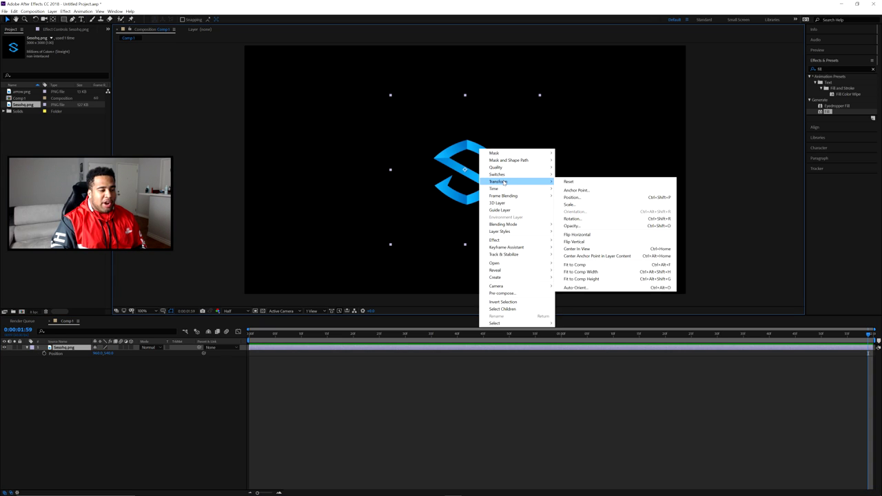
click(585, 249)
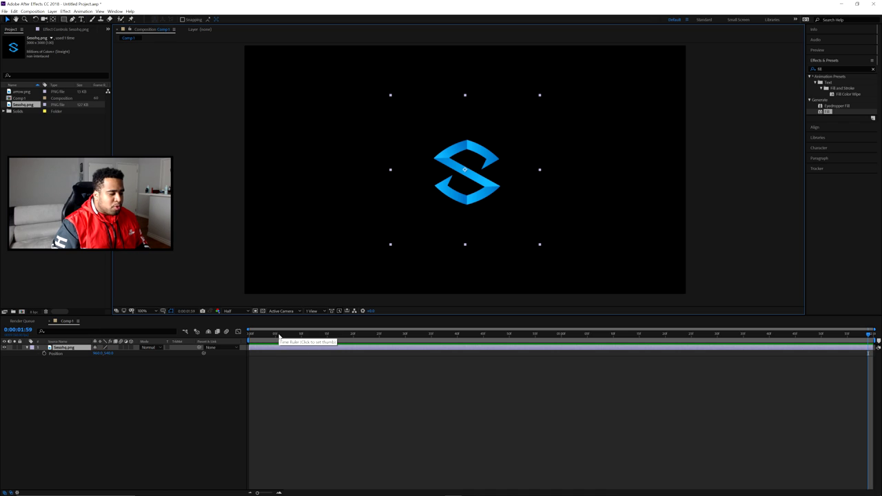
Step: Add Position keyframes for the centred logo at 0:00:00:05 and 0:00:01:00
click(276, 336)
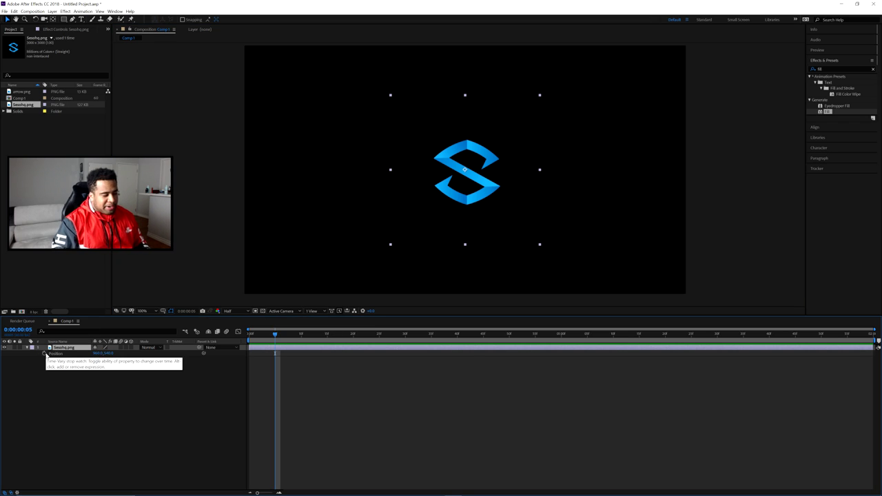
click(44, 354)
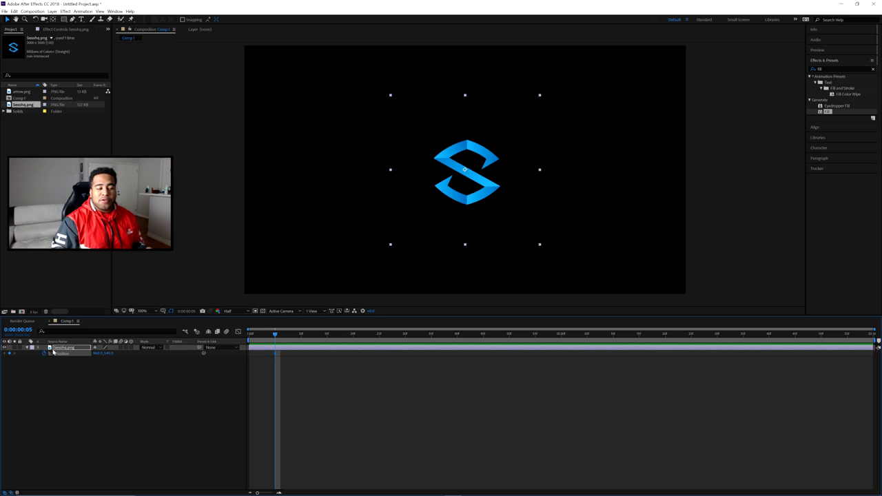
drag(276, 335, 562, 337)
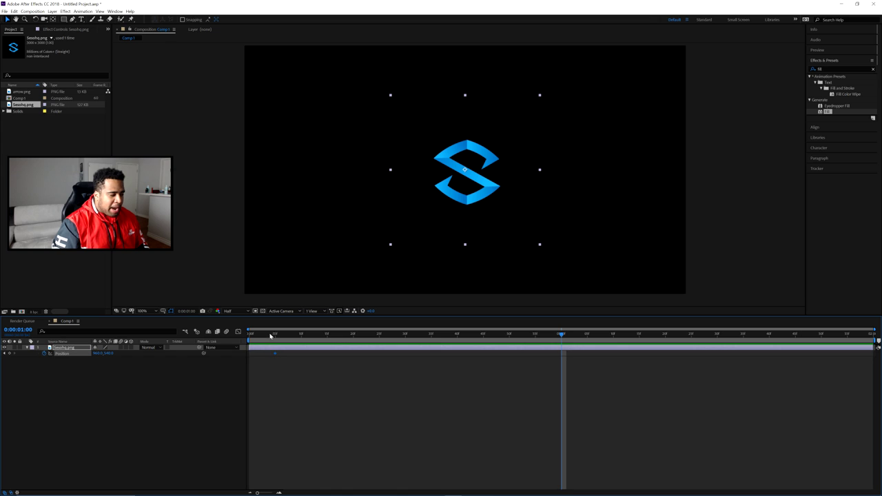
click(9, 353)
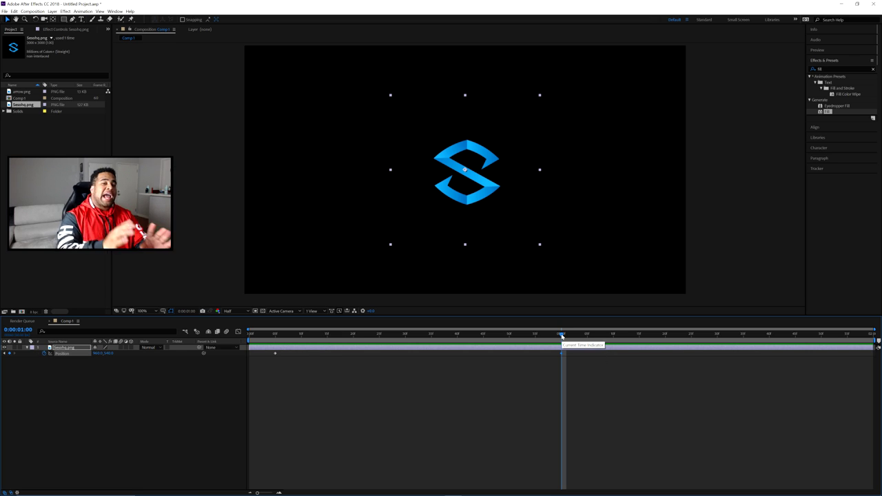
Step: At the 0:00:00:05 keyframe, move the logo straight down below the frame to a Position of about 960, 1514
drag(562, 336, 276, 334)
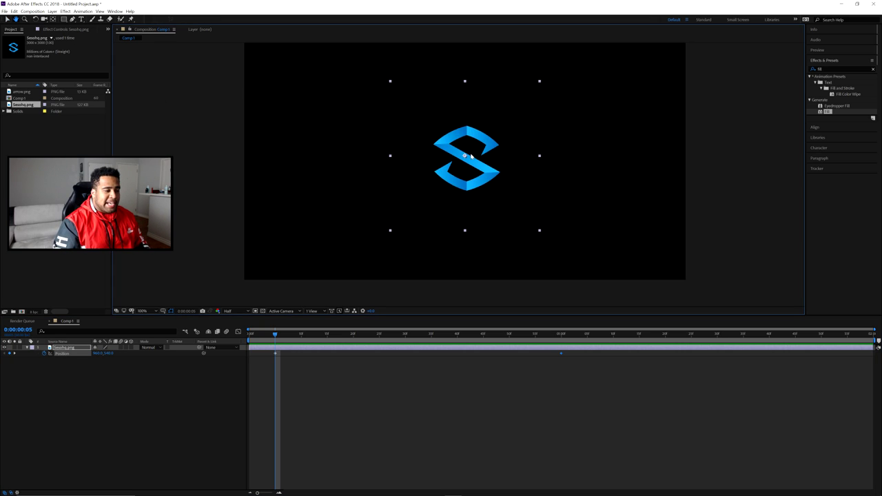
scroll(471, 155, down, 2)
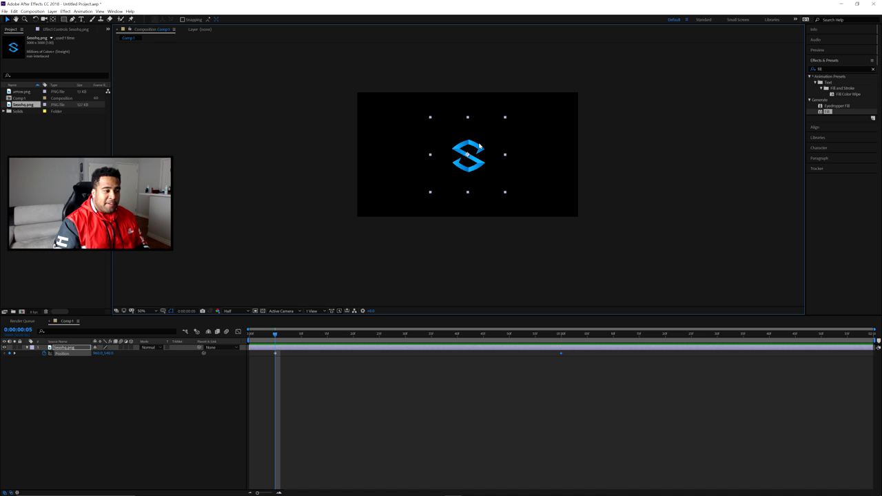
drag(481, 147, 484, 252)
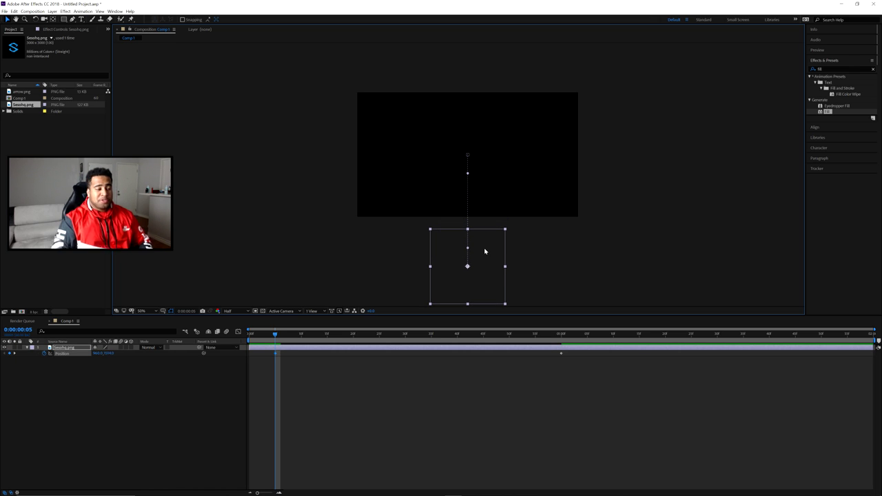
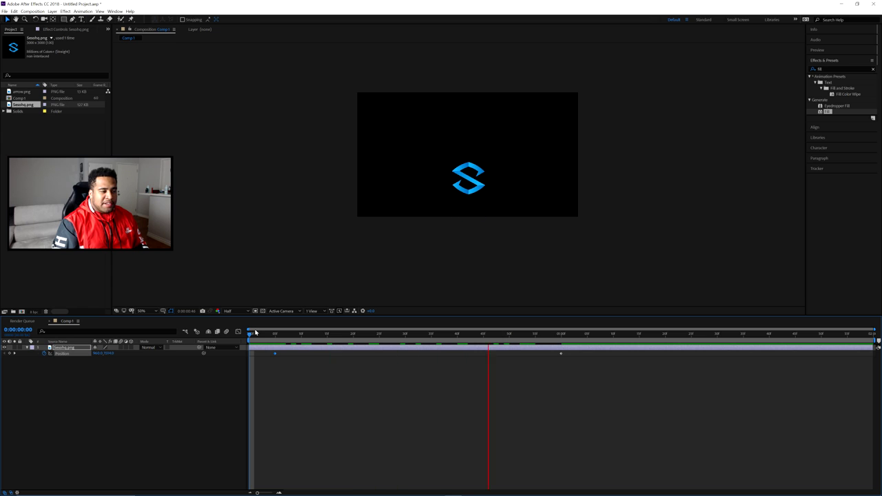
Step: Apply Easy Ease to both Position keyframes of the logo layer
click(262, 335)
click(260, 335)
click(270, 355)
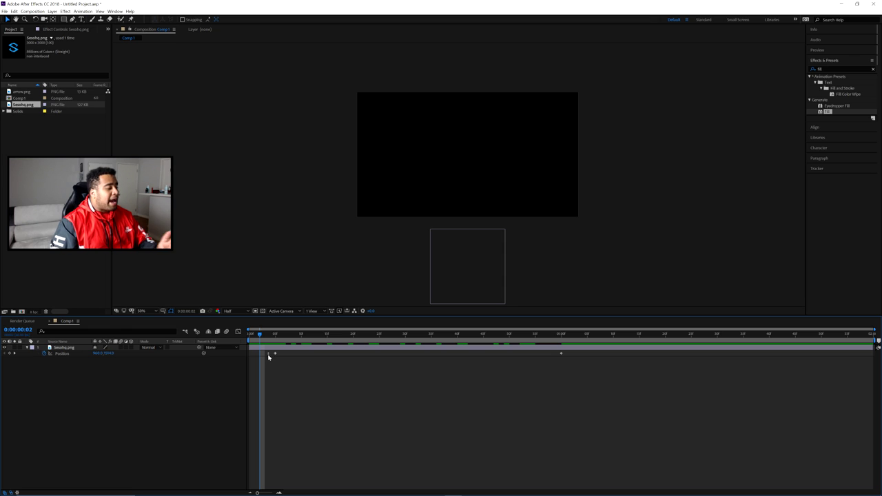
drag(269, 356, 579, 358)
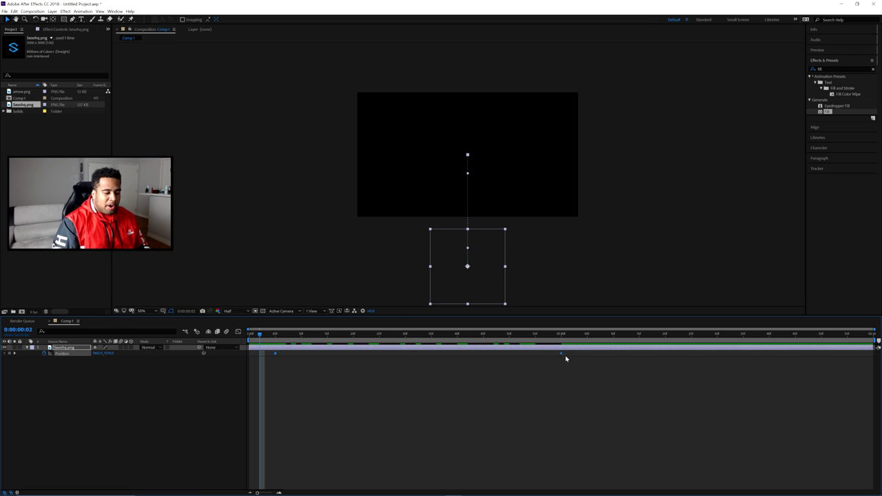
right_click(562, 355)
mouse_move(605, 431)
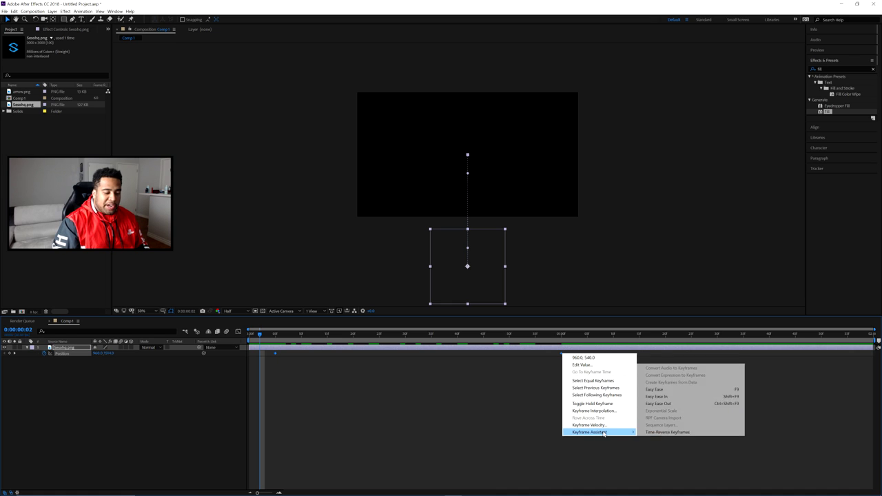
click(672, 393)
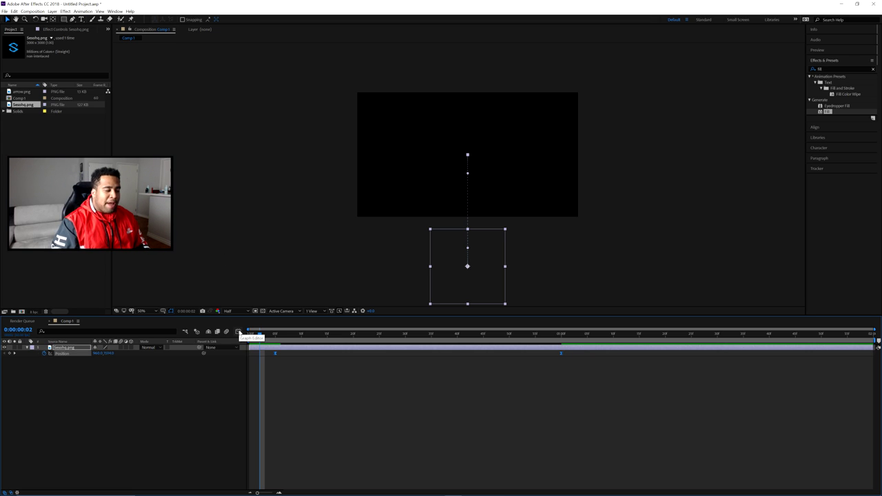
Step: Display the logo's Position curve as a speed graph in the Graph Editor and select both of its keyframes
click(239, 332)
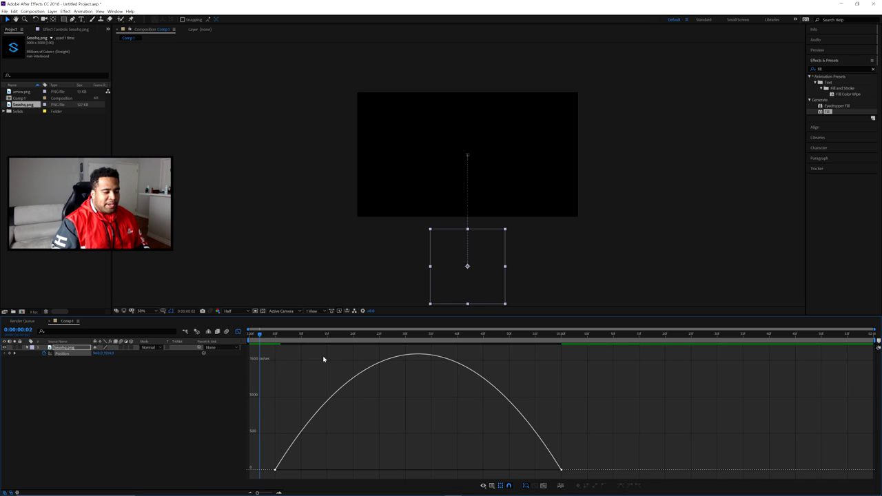
right_click(484, 368)
click(513, 411)
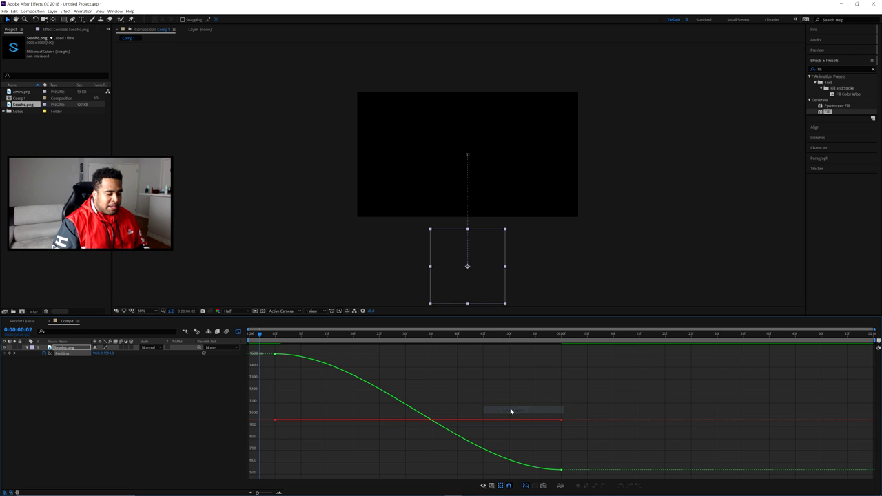
right_click(449, 371)
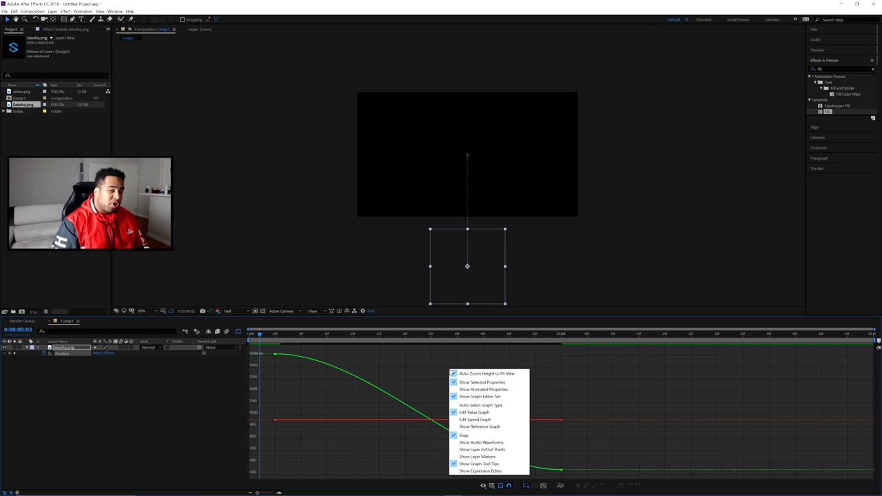
click(477, 419)
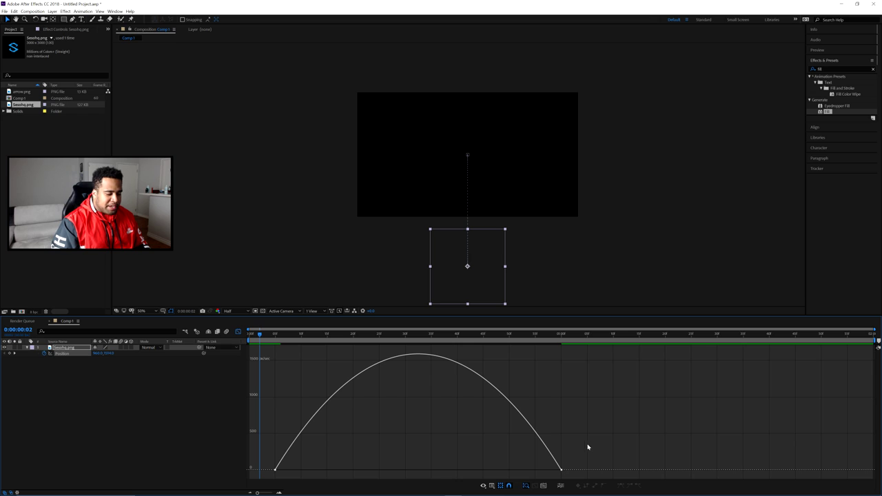
drag(563, 467, 269, 477)
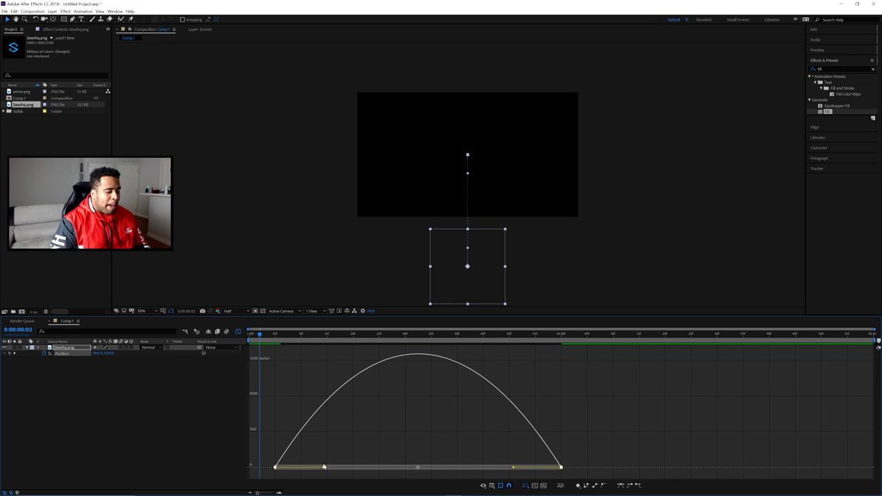
drag(322, 468, 387, 468)
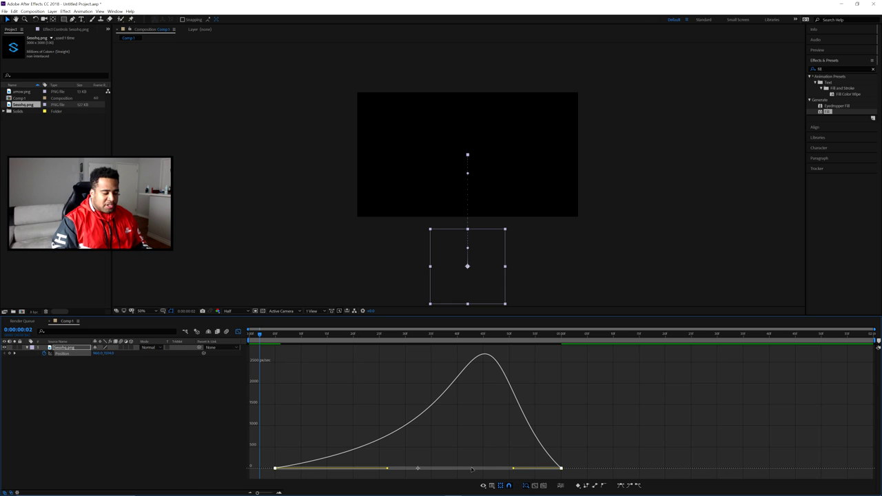
key(ctrl+z)
drag(506, 469, 446, 468)
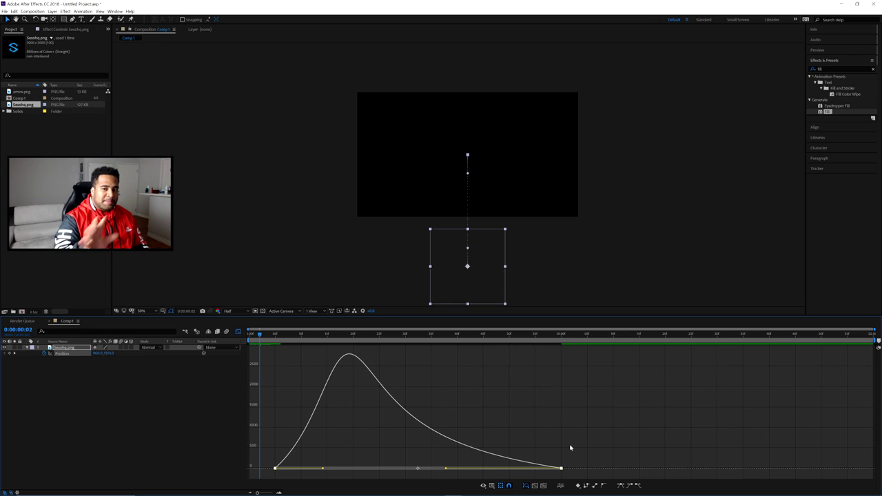
key(ctrl+z)
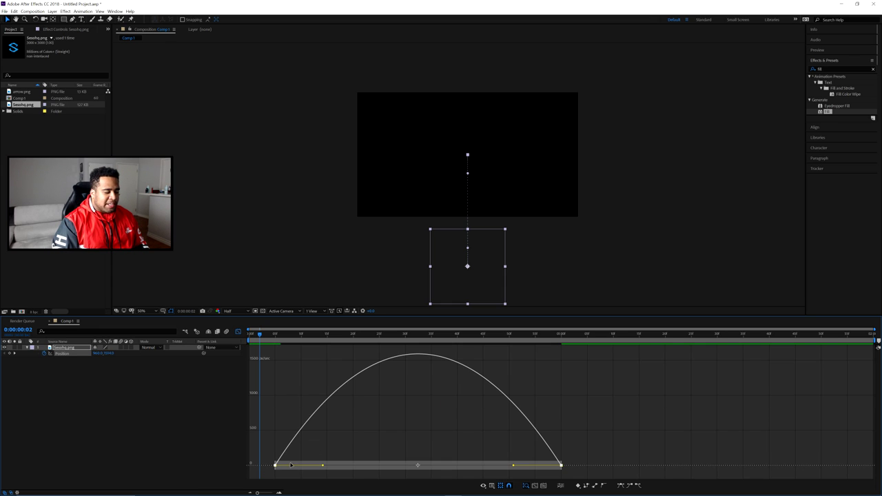
Step: Lengthen the two ease handles of the Position speed curve to about frames 22 and 47, and preview the animation
drag(322, 467, 370, 473)
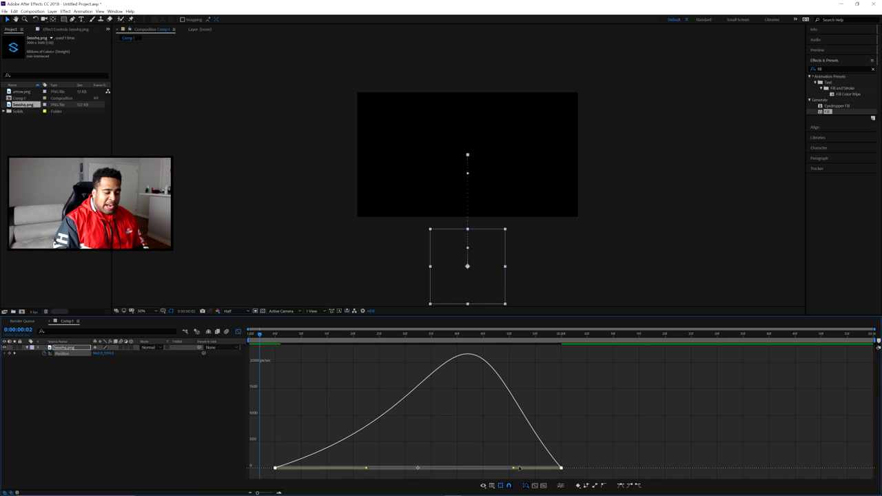
drag(514, 471, 496, 468)
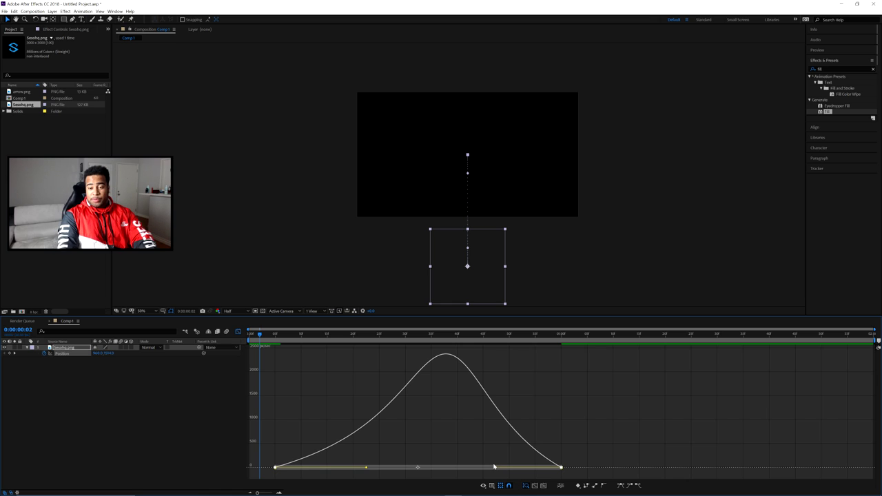
click(239, 331)
key(space)
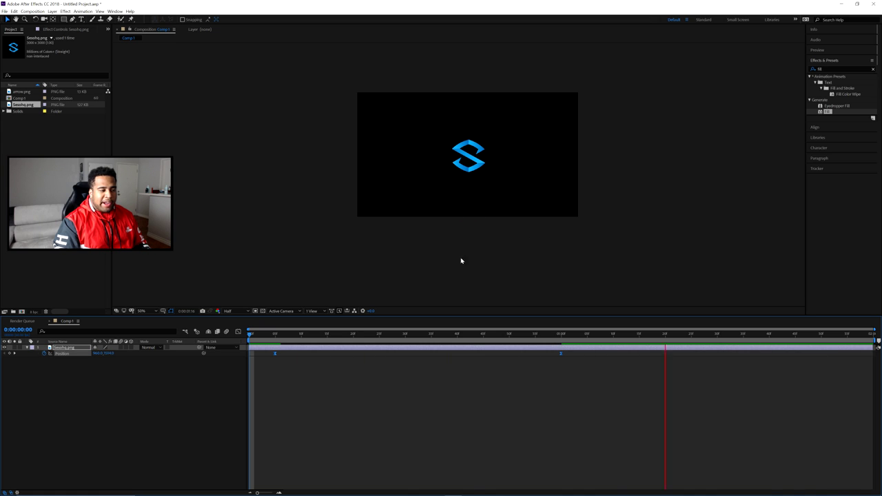
Step: Steepen the Position speed curve by extending the first keyframe's ease handle to about frame 28, adjust the last keyframe's handle, and preview the motion
click(238, 332)
key(space)
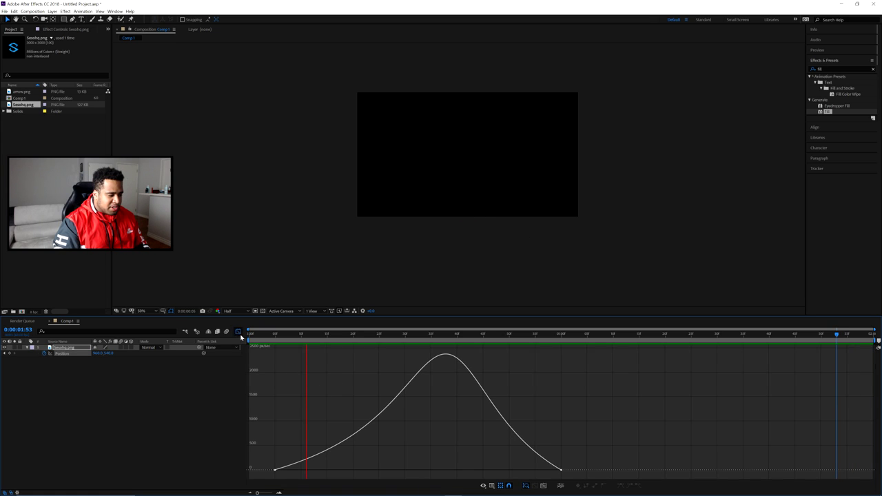
drag(376, 476, 272, 473)
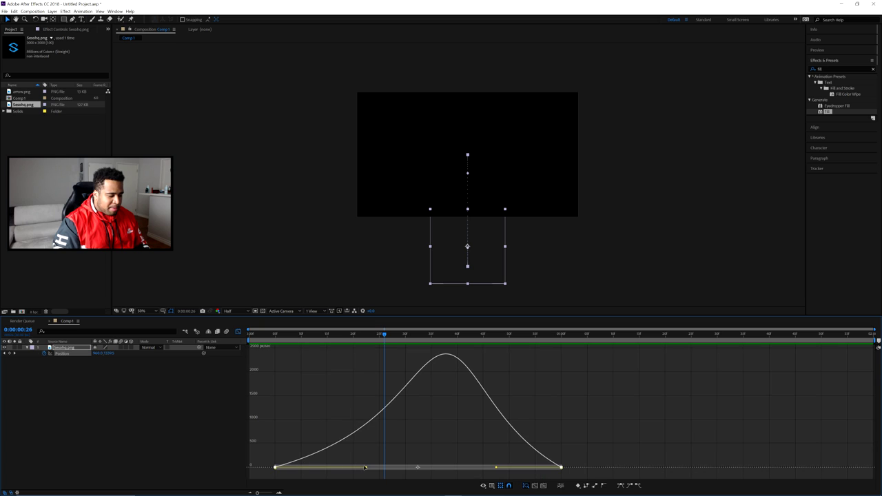
drag(367, 469, 394, 468)
drag(496, 471, 506, 469)
click(238, 332)
key(Home)
key(space)
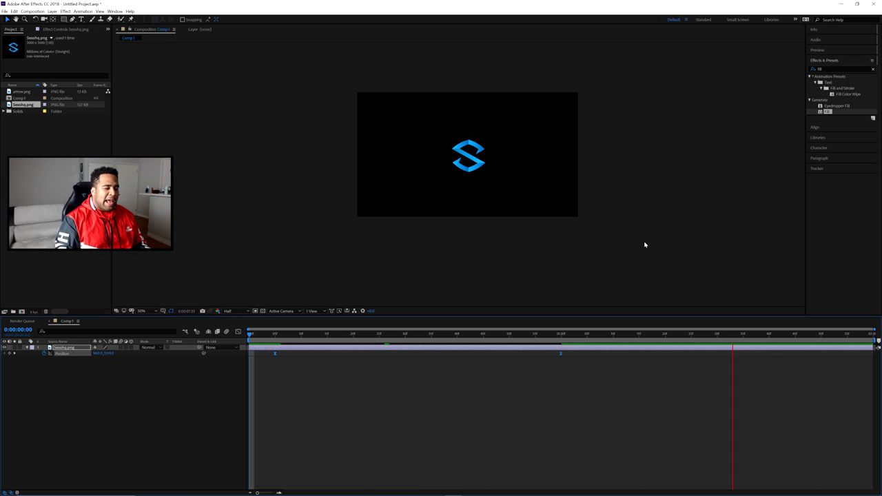
drag(253, 333, 271, 332)
key(space)
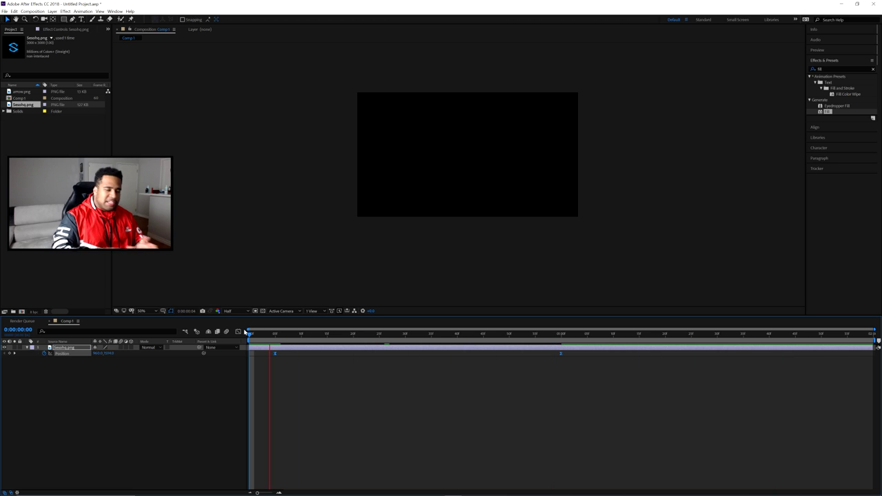
click(238, 332)
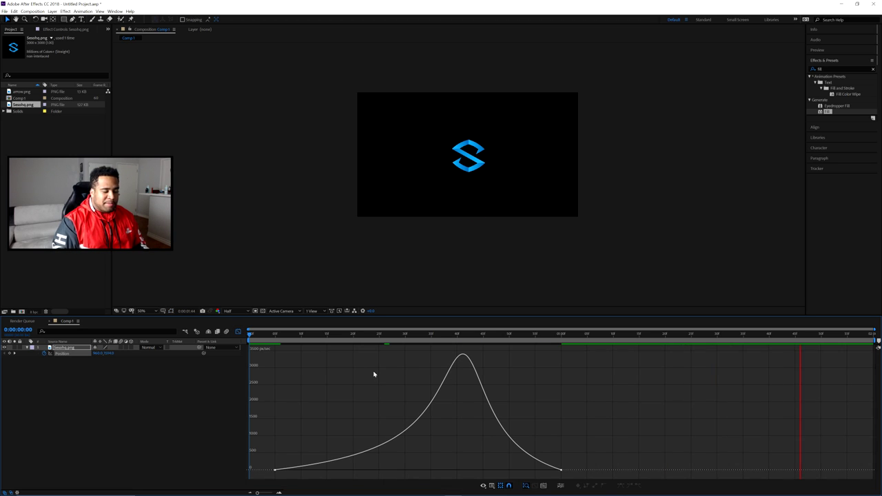
click(238, 331)
Step: At 0:00:00:50, make the logo layer a 3D layer so its Y Rotation is available
drag(289, 335, 510, 341)
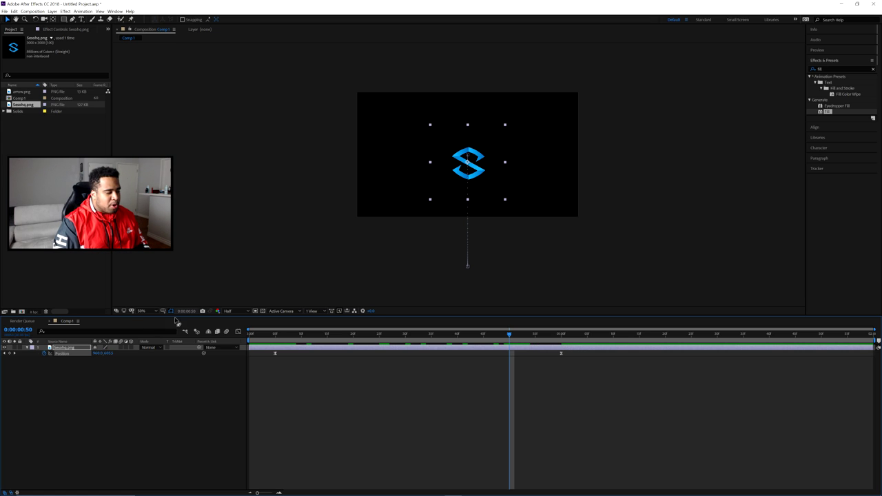
click(131, 347)
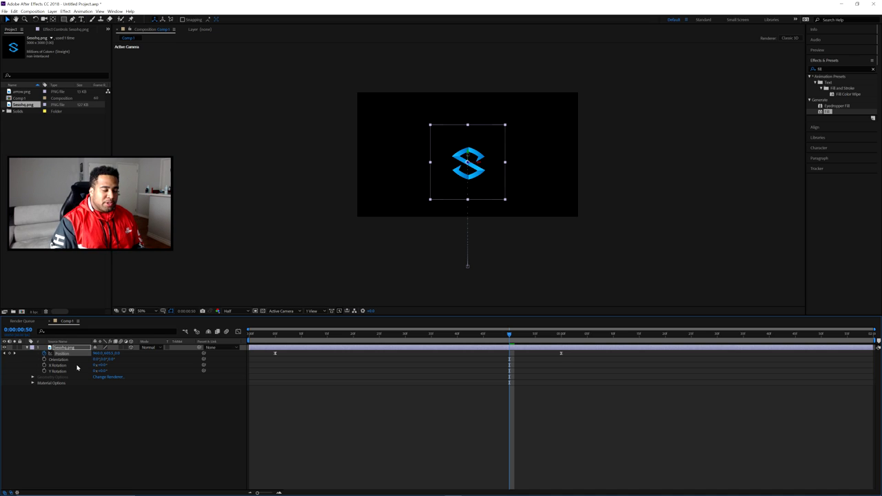
mouse_move(104, 371)
mouse_down()
mouse_move(193, 372)
mouse_move(94, 370)
mouse_up()
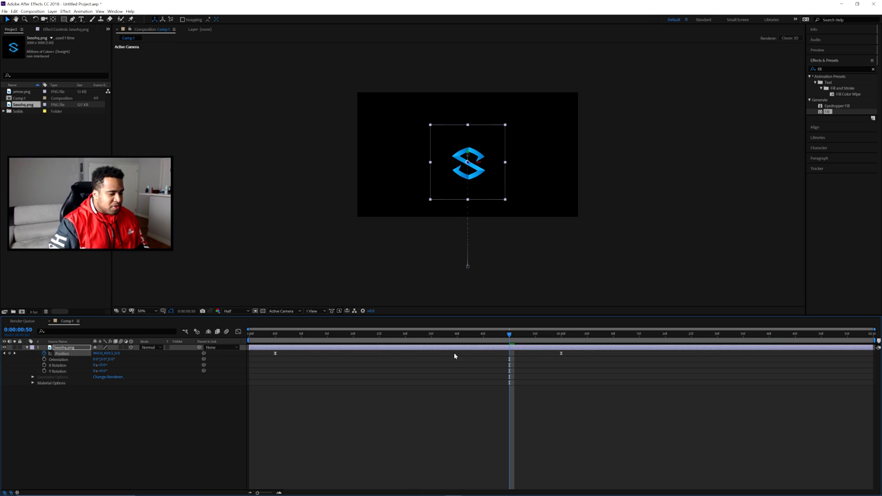
Step: Add Y Rotation keyframes of 0° to the logo layer at 0:00:01:00 and 0:00:00:05
click(558, 336)
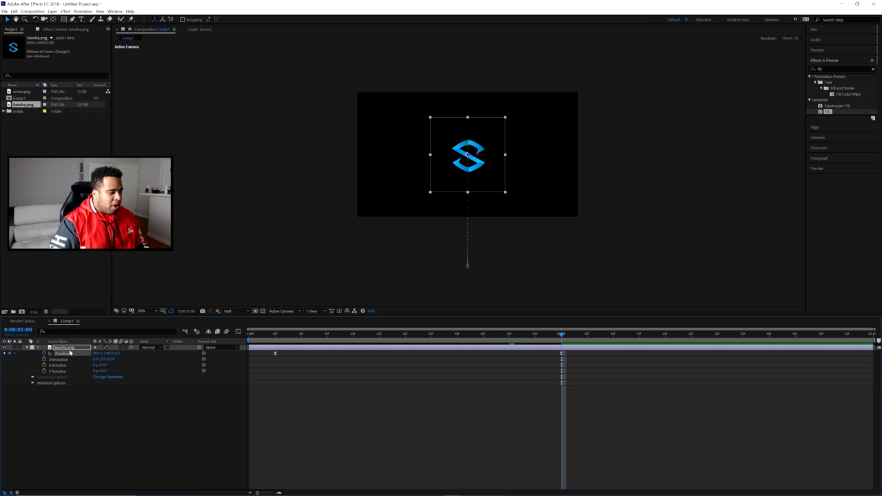
click(44, 371)
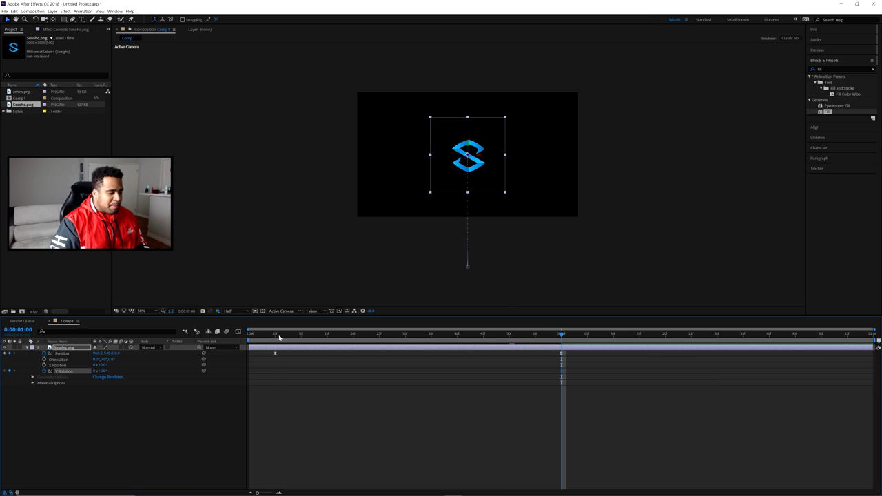
click(275, 336)
key(ctrl+v)
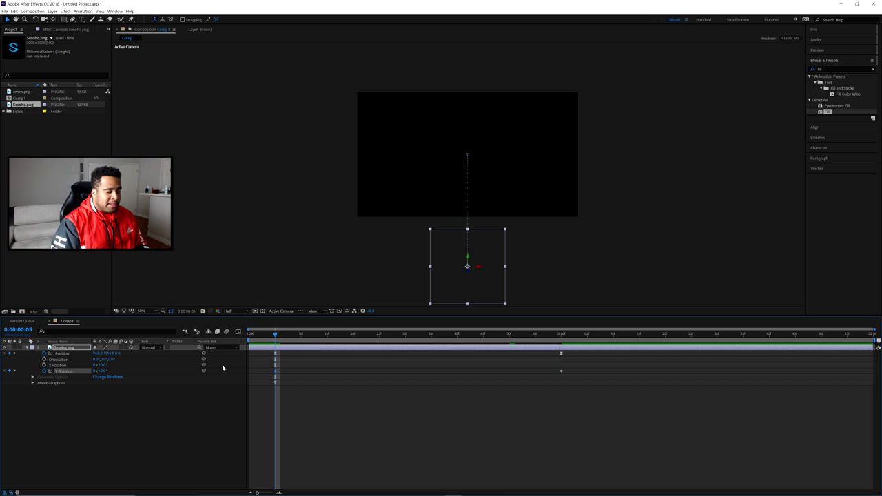
drag(564, 335, 276, 335)
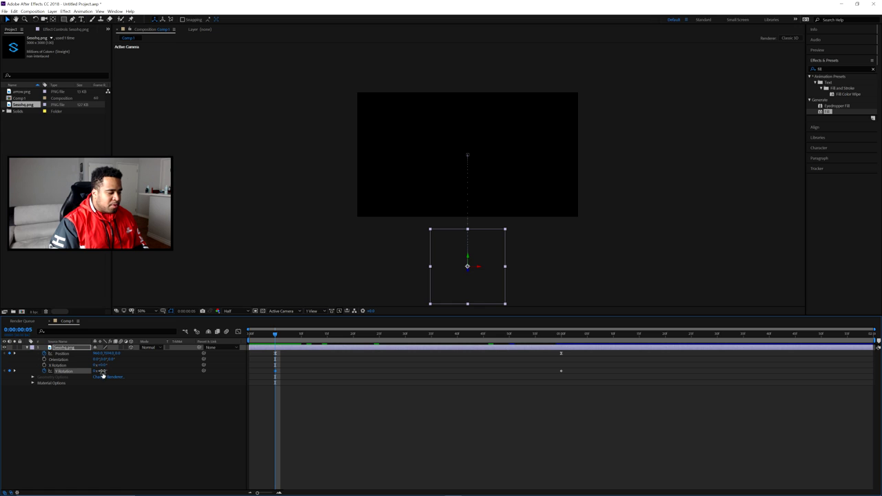
Step: Set the logo's Y Rotation at 0:00:01:00 to 1x+0.0° and preview the spin
drag(275, 336, 561, 341)
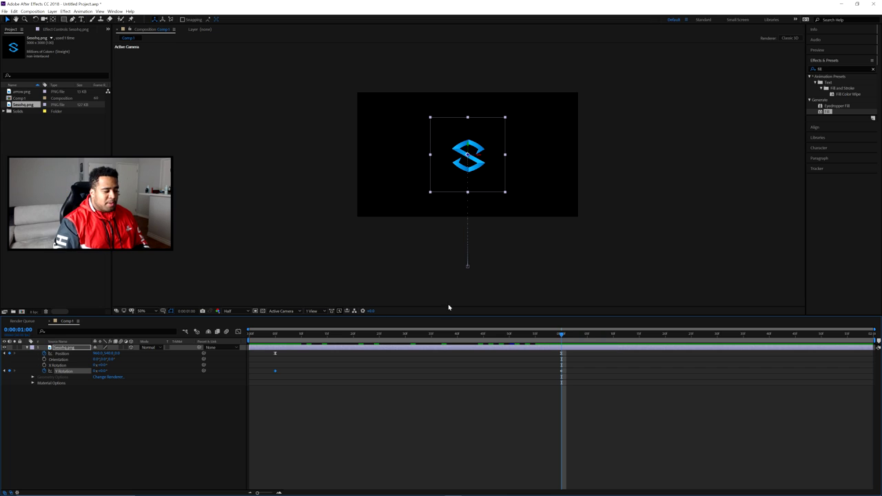
drag(104, 370, 161, 378)
click(103, 371)
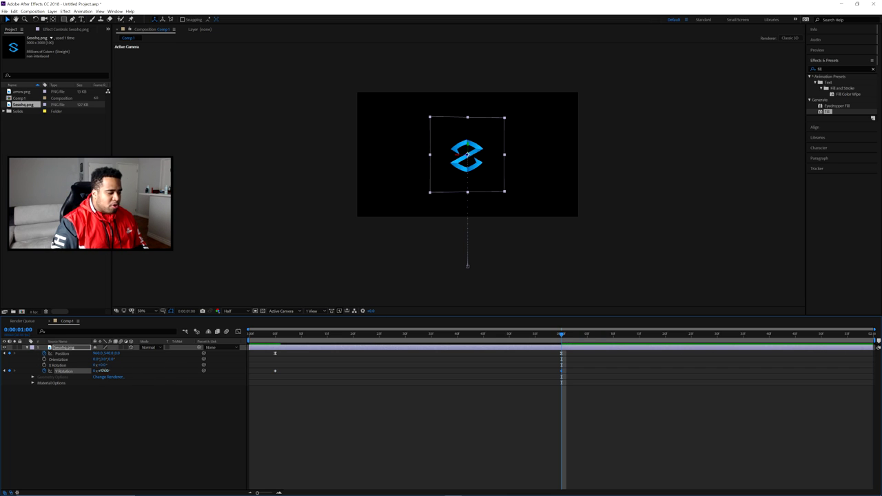
key(Return)
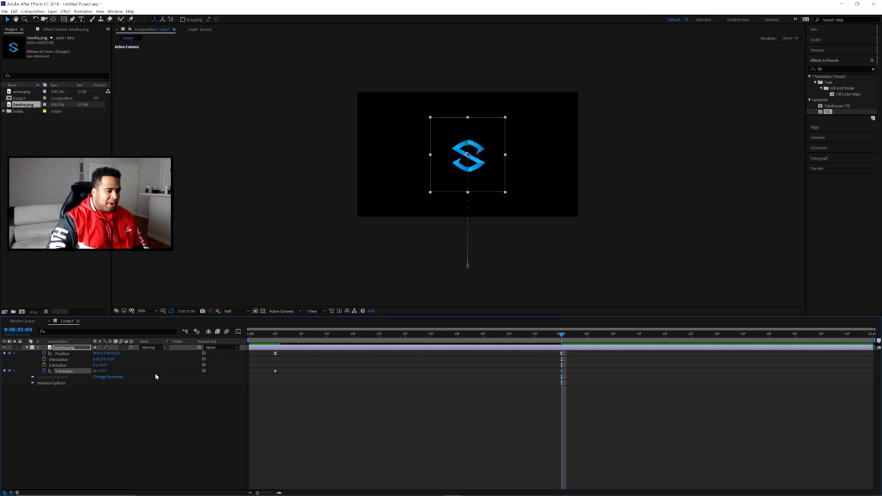
click(286, 335)
key(space)
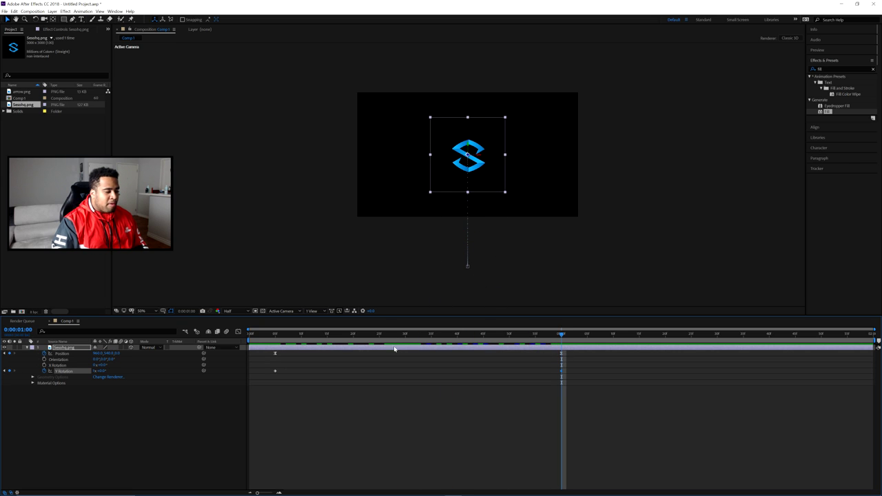
Step: Reset the logo's Y Rotation keyframe at 0:00:01:00 to 0x+0.0°
drag(100, 371, 215, 381)
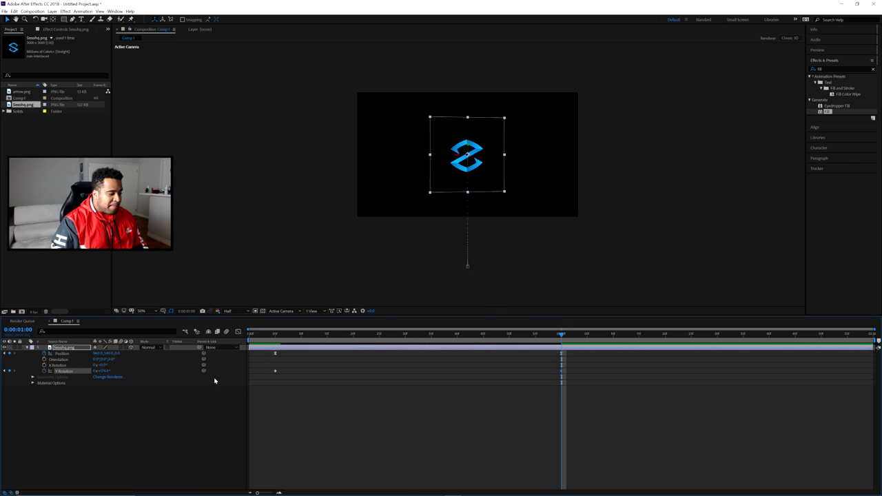
click(105, 371)
text(0)
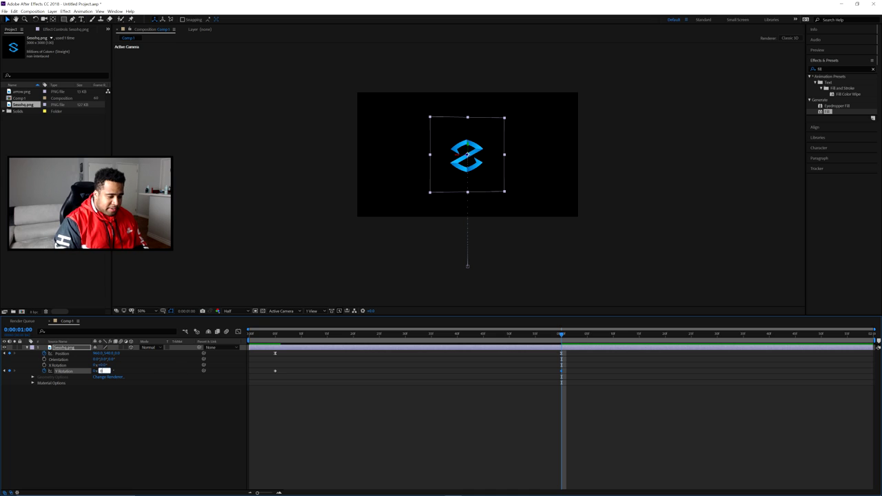
key(Return)
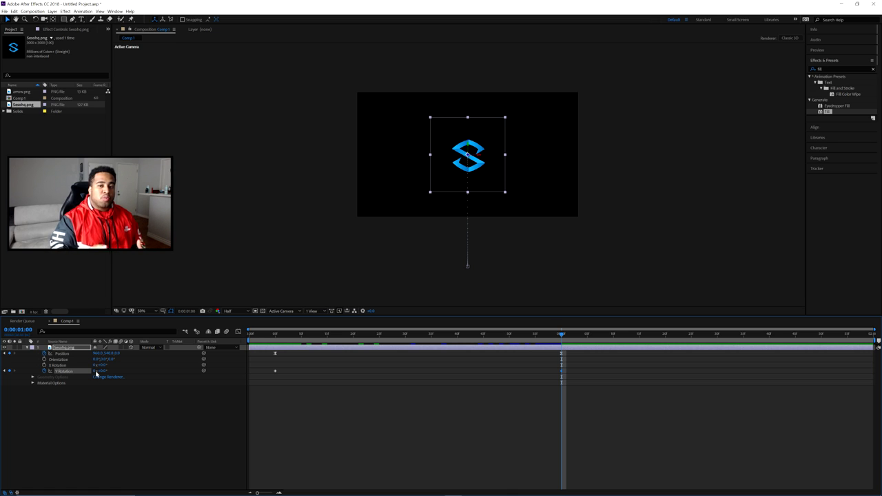
Step: Give the Y Rotation keyframe at 0:00:01:00 one full revolution and play the animation from 0:00:00:05
click(97, 371)
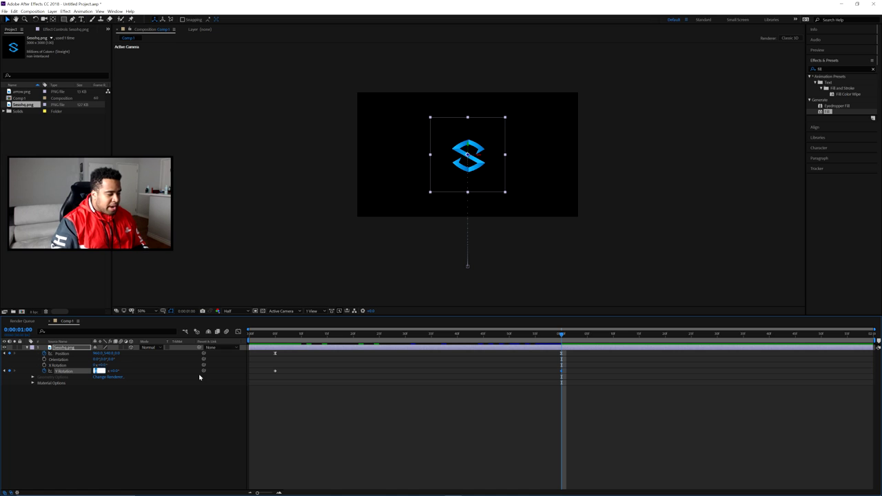
text(1)
key(Return)
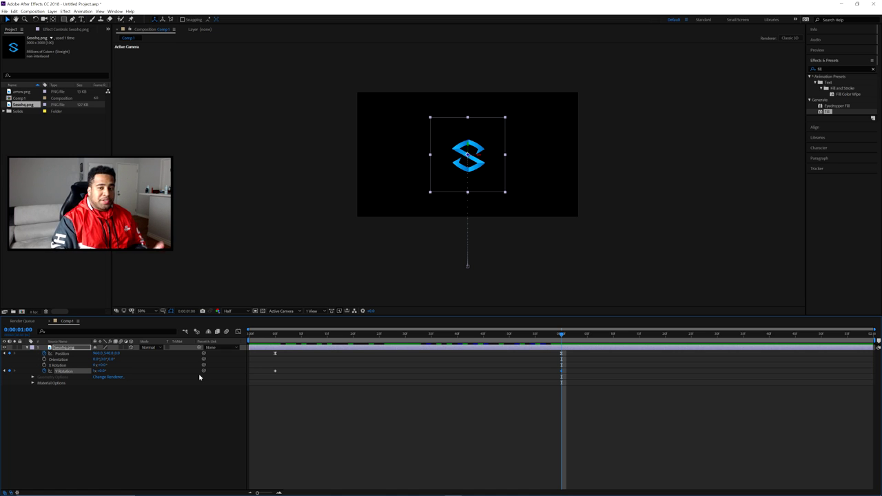
click(275, 336)
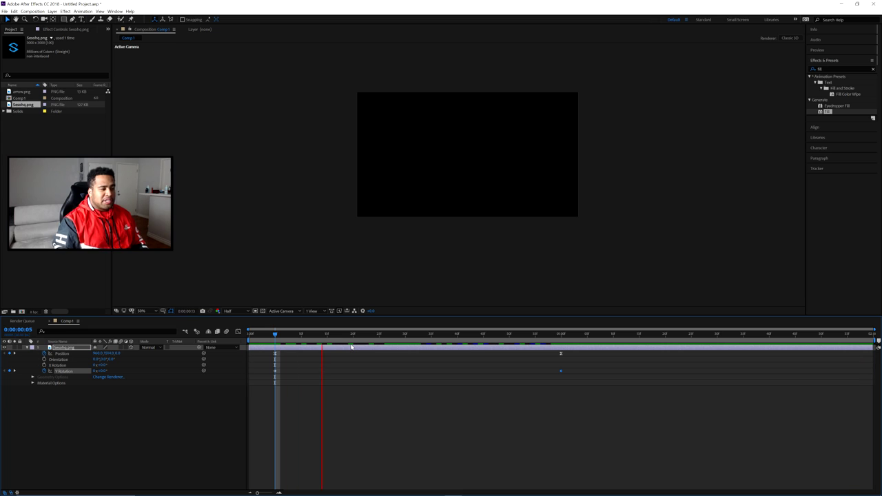
Step: Apply Easy Ease to both Y Rotation keyframes of the logo layer
drag(289, 333, 254, 334)
drag(266, 369, 592, 381)
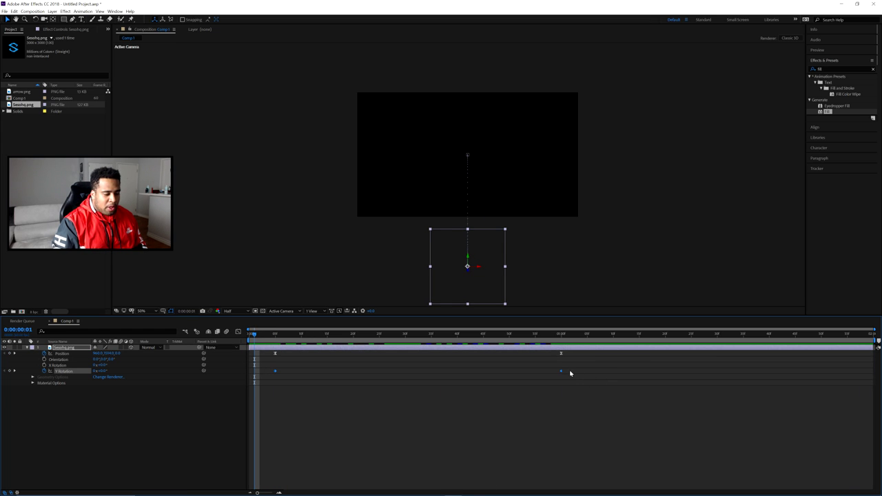
right_click(561, 371)
mouse_move(593, 443)
click(648, 407)
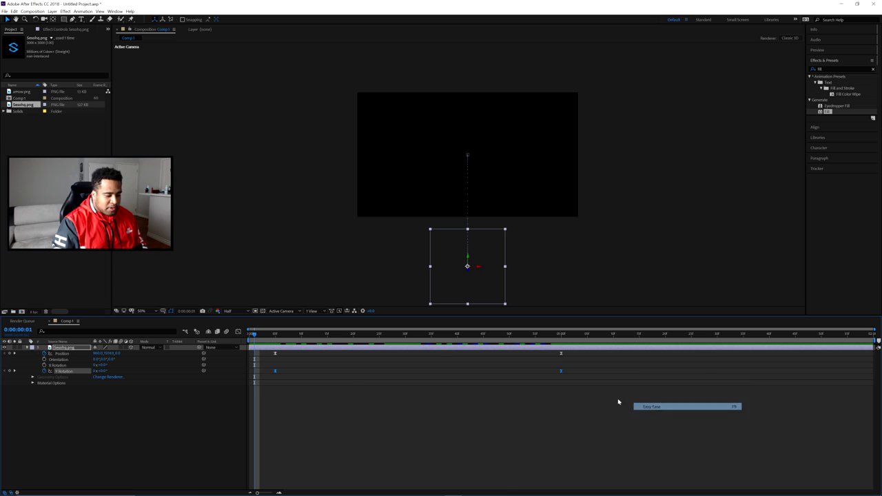
Step: Lengthen both keyframe handles of the logo's Y Rotation speed graph so the spin peaks late, and preview from the start
click(237, 332)
drag(485, 478, 566, 479)
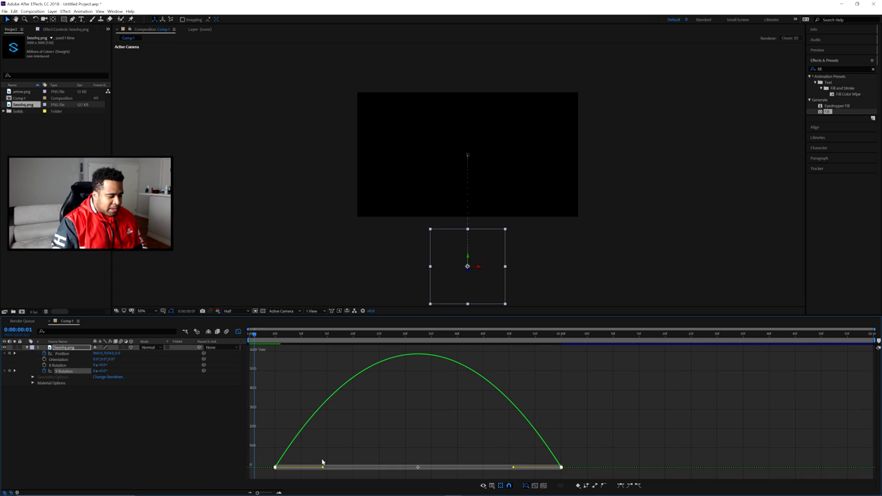
drag(327, 468, 368, 469)
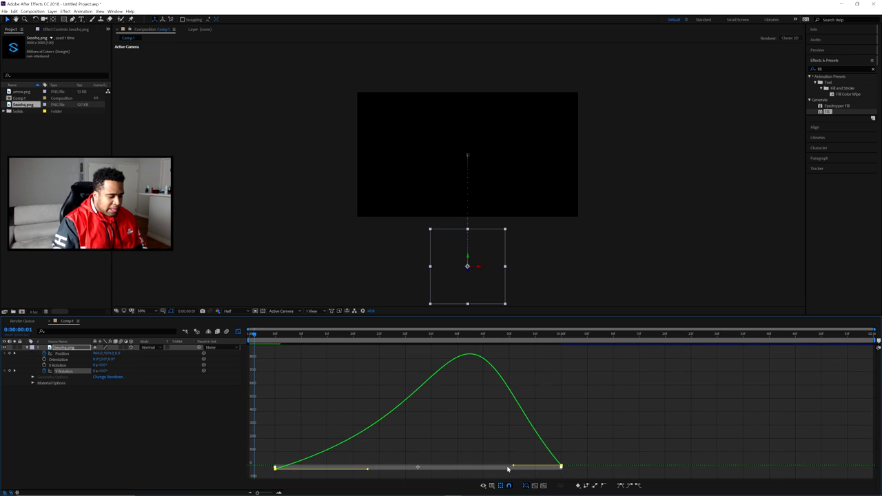
drag(511, 469, 500, 466)
click(238, 331)
click(250, 334)
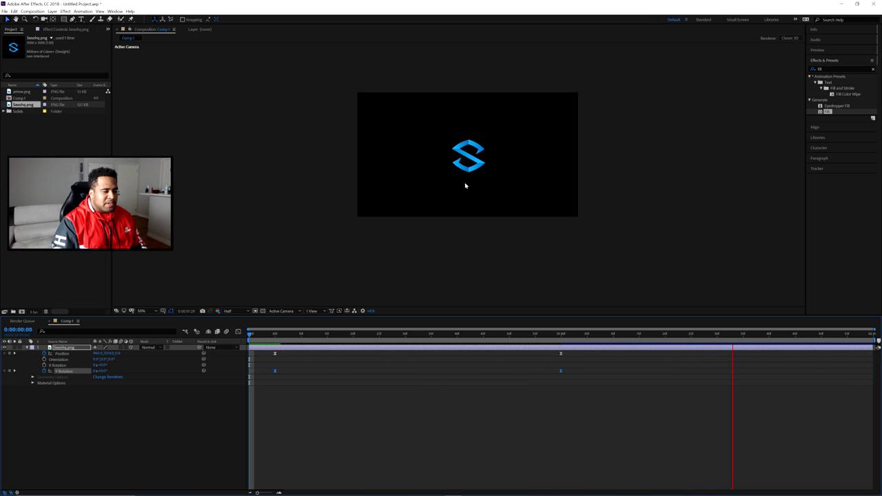
Step: Shorten both keyframe handles of the logo's Y Rotation speed graph and play the spin again from the start
key(shift+F3)
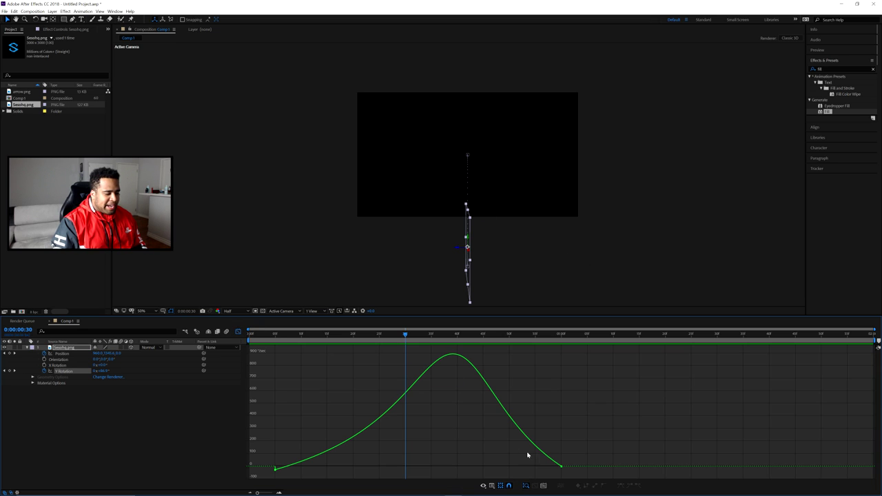
drag(580, 452, 266, 472)
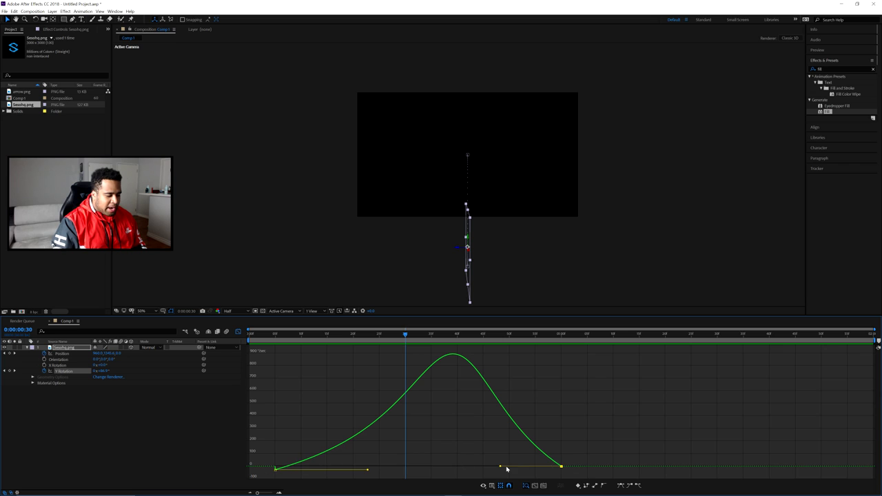
drag(601, 458, 268, 474)
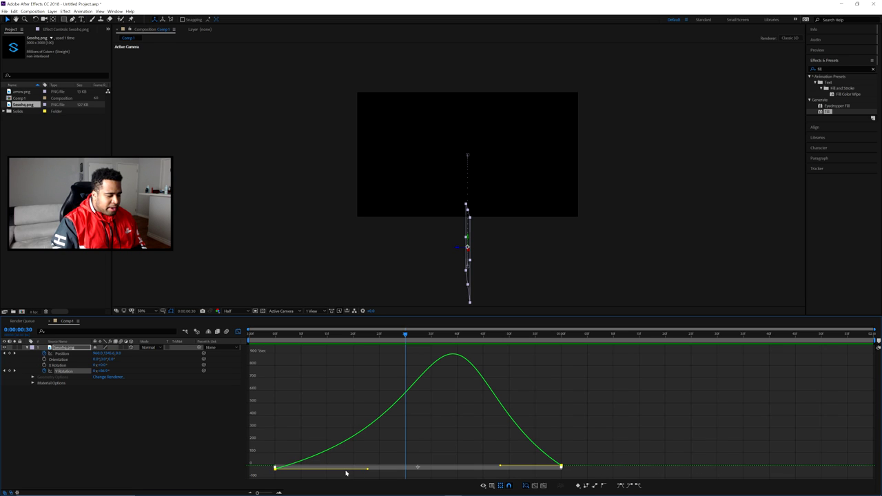
drag(368, 470, 349, 468)
drag(501, 466, 530, 467)
click(238, 332)
key(space)
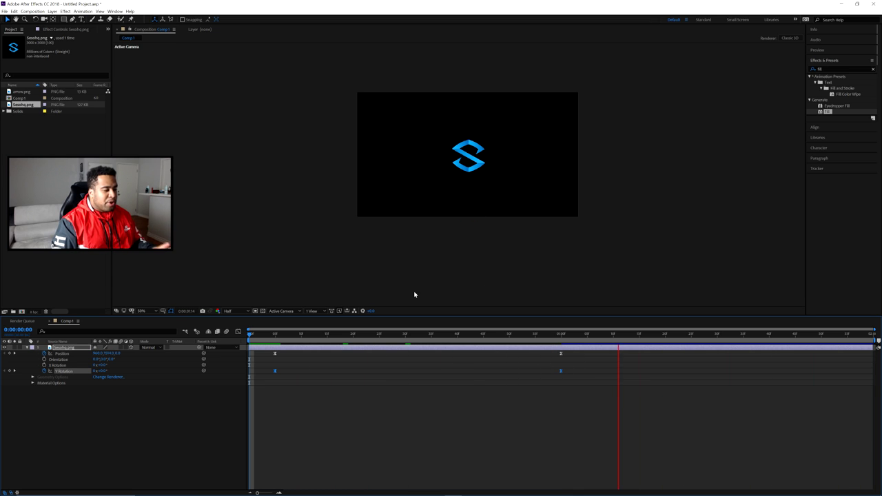
key(space)
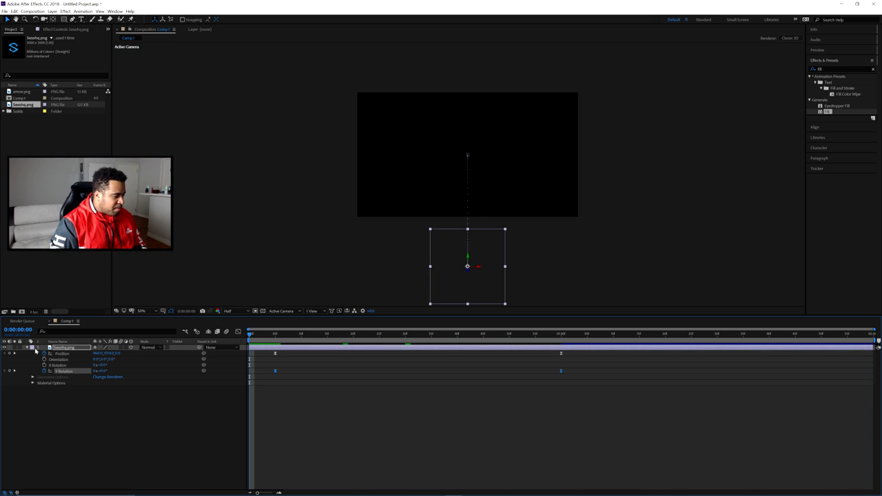
Step: Turn on the transparency grid at 0:00:01:00 and add arrow.png to Comp 1 beneath the logo layer
drag(308, 338, 562, 339)
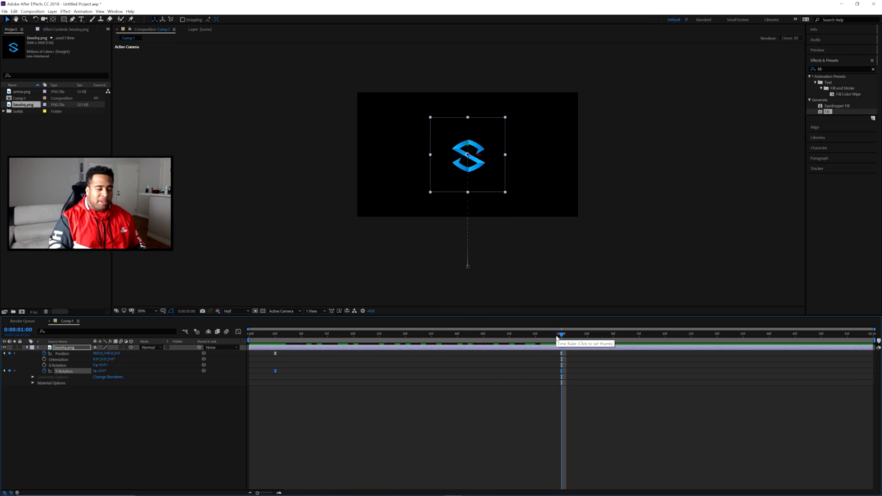
click(27, 348)
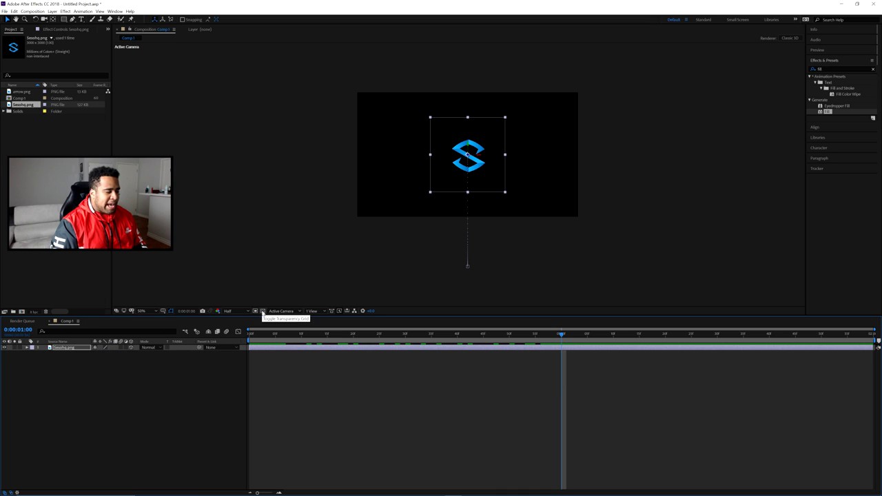
click(261, 311)
scroll(488, 155, up, 2)
key(v)
drag(22, 91, 95, 366)
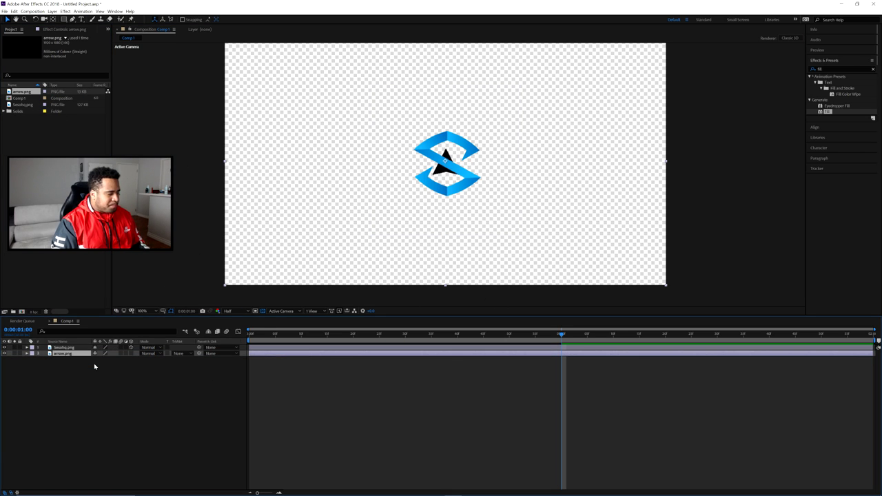
Step: Scale the arrow down to roughly half size and place it centred just below the S logo
scroll(221, 259, down, 2)
drag(266, 253, 335, 239)
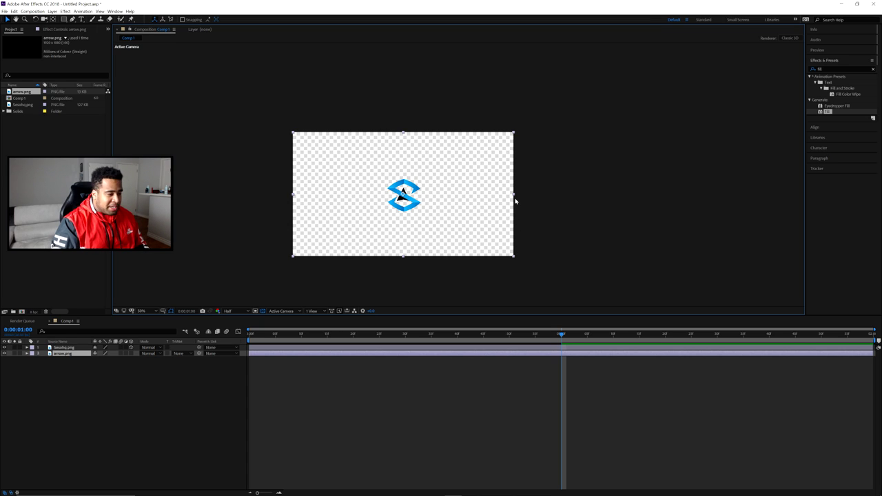
drag(515, 197, 447, 210)
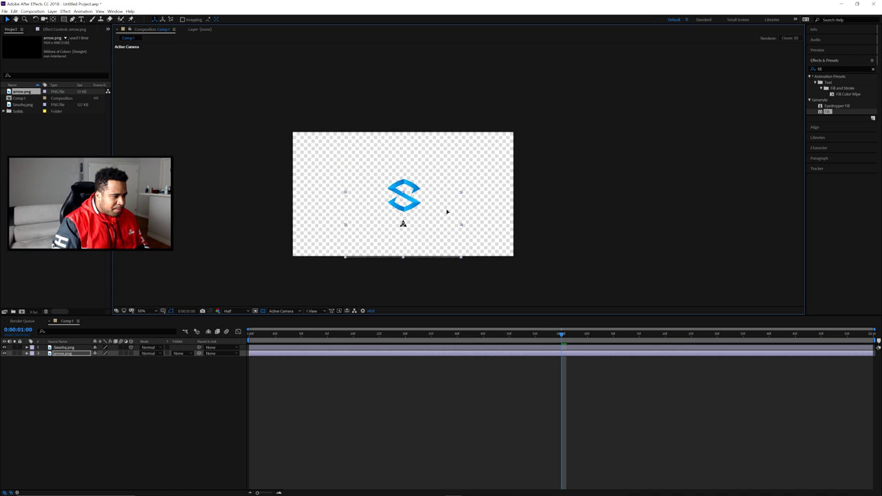
drag(553, 216, 624, 190)
click(624, 190)
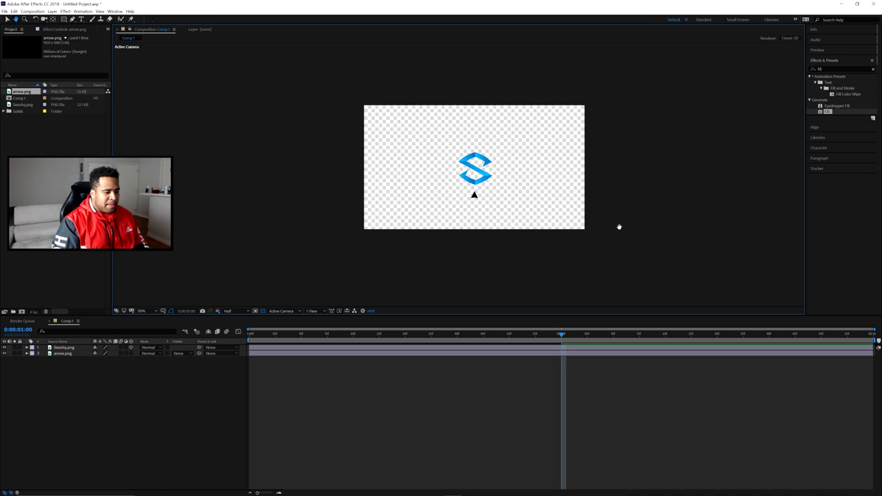
drag(618, 227, 614, 218)
Step: Keyframe the arrow's Position below the logo at 0:00:01:00 and beneath the frame at 0:00:00:16, and preview its rise
click(82, 347)
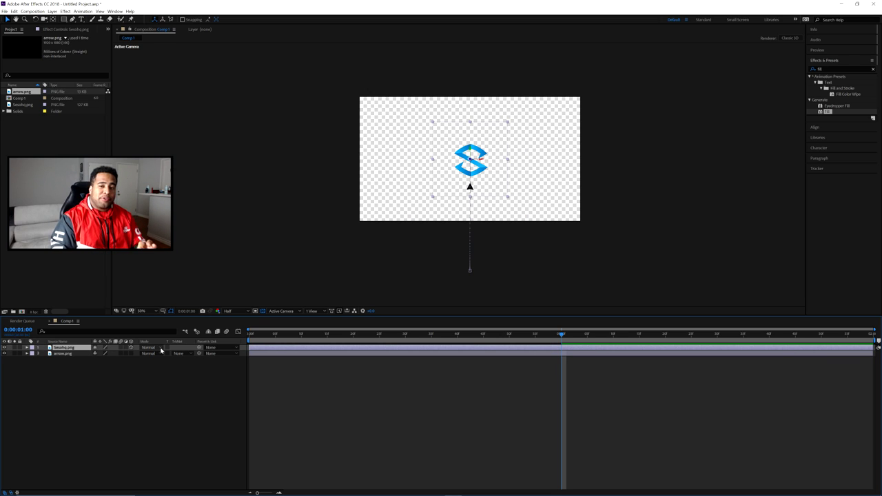
key(u)
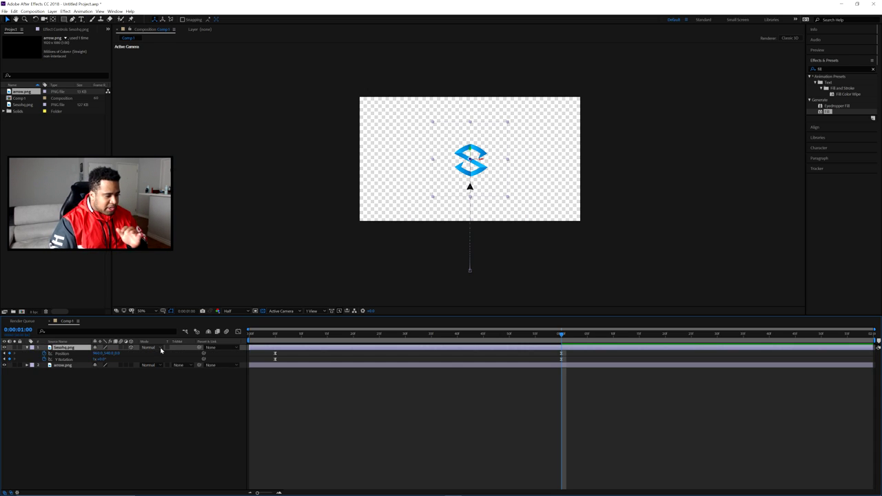
click(58, 366)
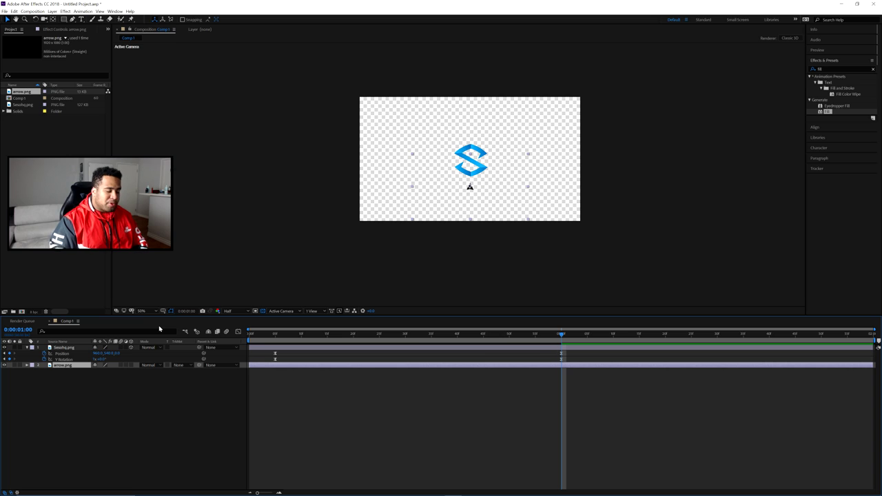
key(p)
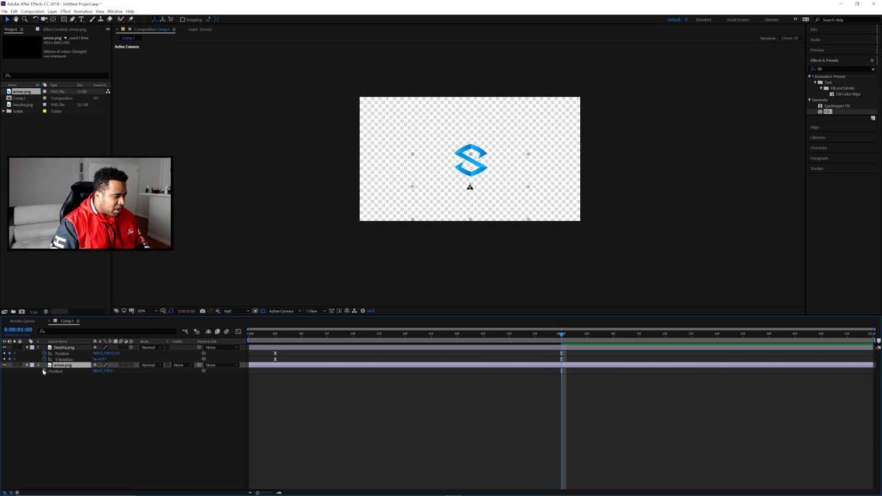
click(45, 371)
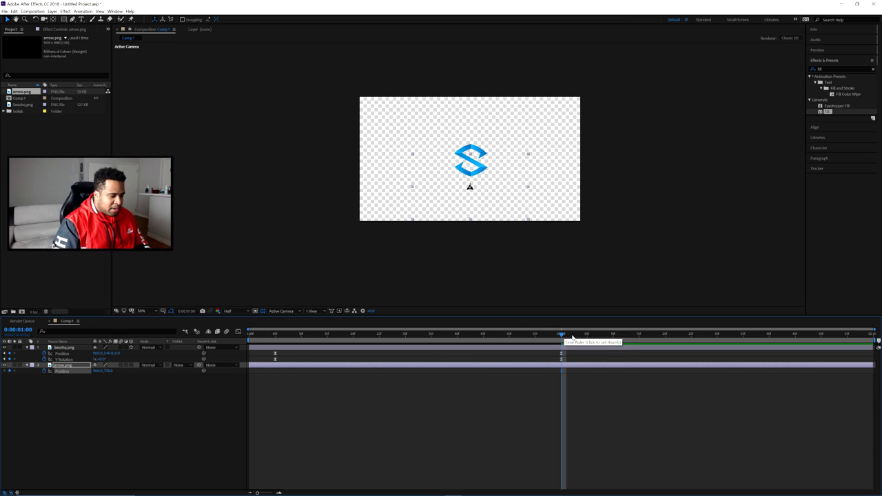
drag(549, 336, 333, 336)
drag(481, 186, 481, 281)
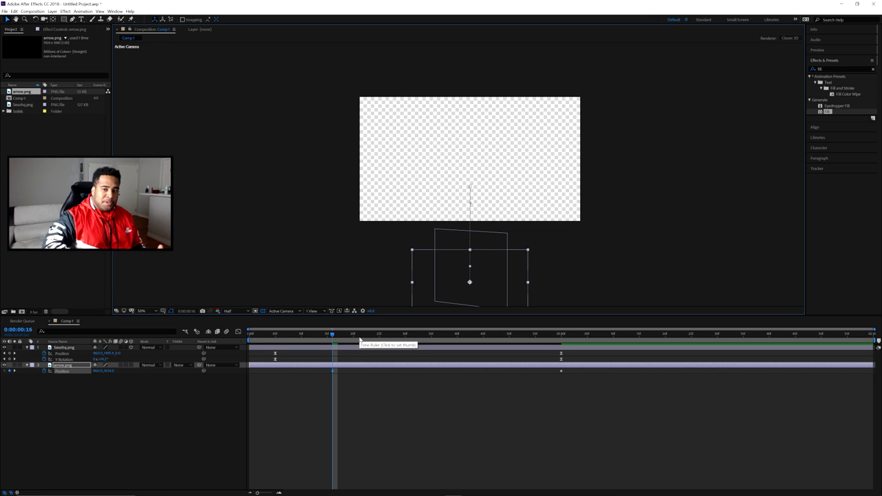
key(space)
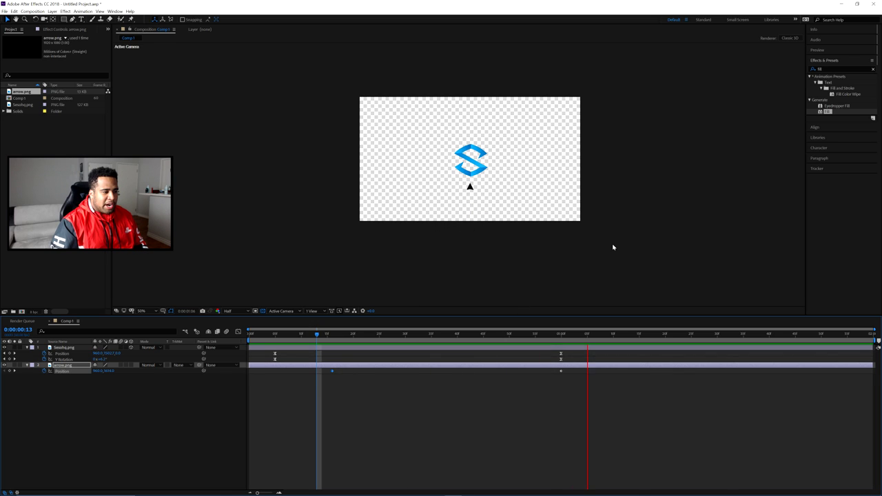
key(space)
Step: Apply Easy Ease to both Position keyframes of the arrow layer
drag(493, 376, 580, 375)
right_click(562, 372)
mouse_move(600, 451)
click(657, 410)
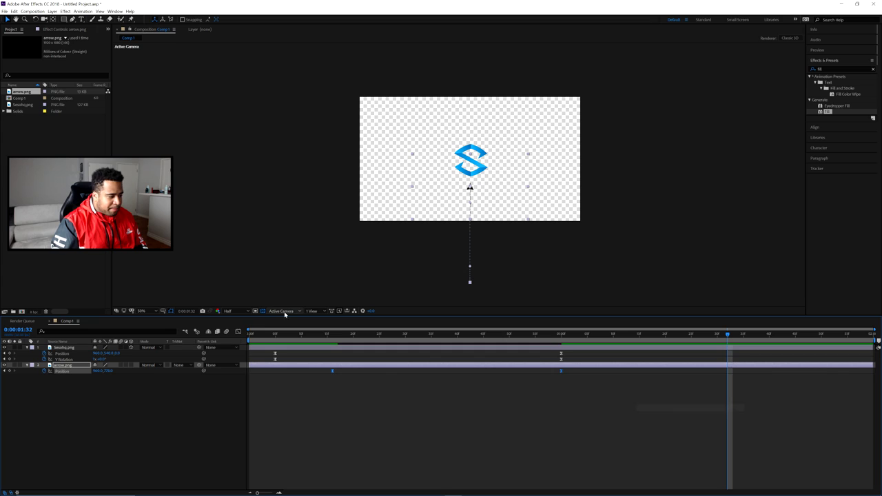
Step: Lengthen both keyframe handles of the arrow's Position speed graph for a smoother rise, and preview the animation
click(238, 332)
drag(371, 467, 412, 468)
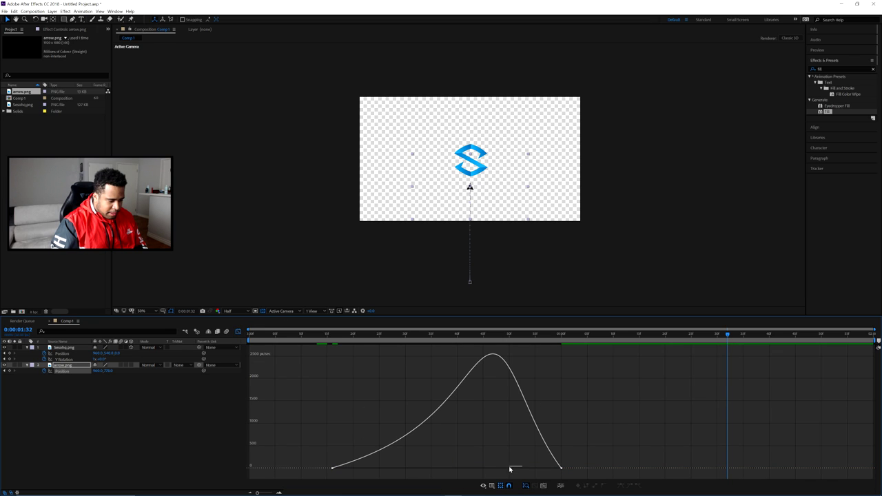
drag(557, 468, 498, 471)
key(shift+F3)
key(space)
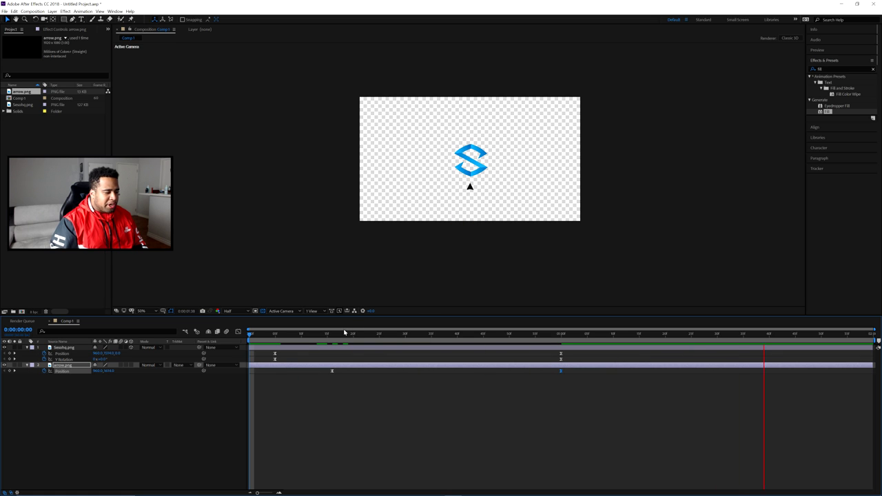
drag(323, 335, 334, 337)
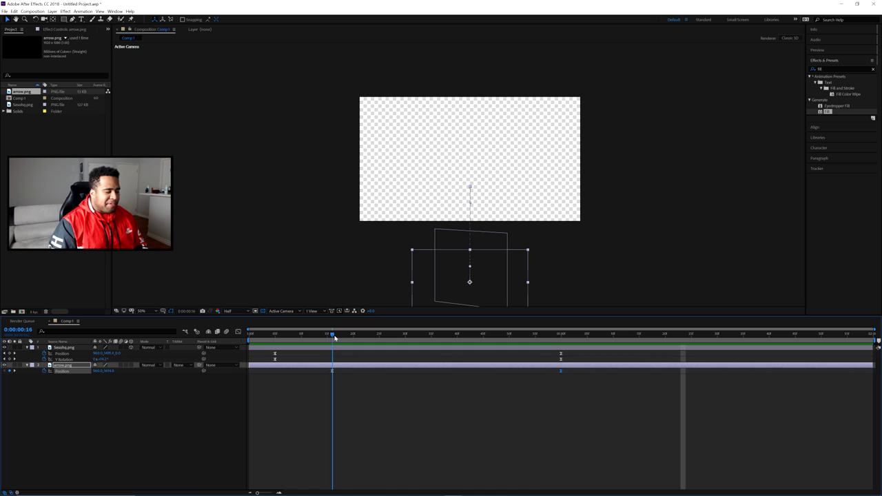
drag(335, 337, 544, 351)
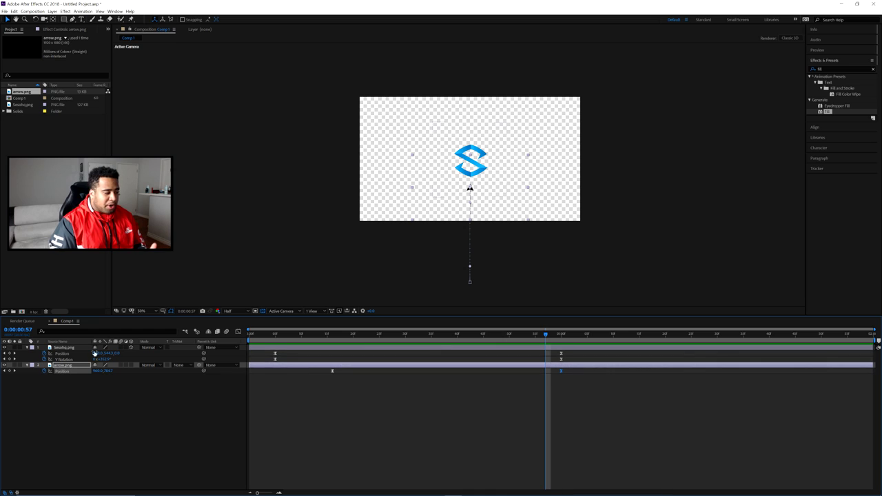
Step: Try an arrow Opacity of 0% at 0:00:01:00 without keyframing it, and go to 0:00:00:16 with the arrow's modified properties revealed
key(t)
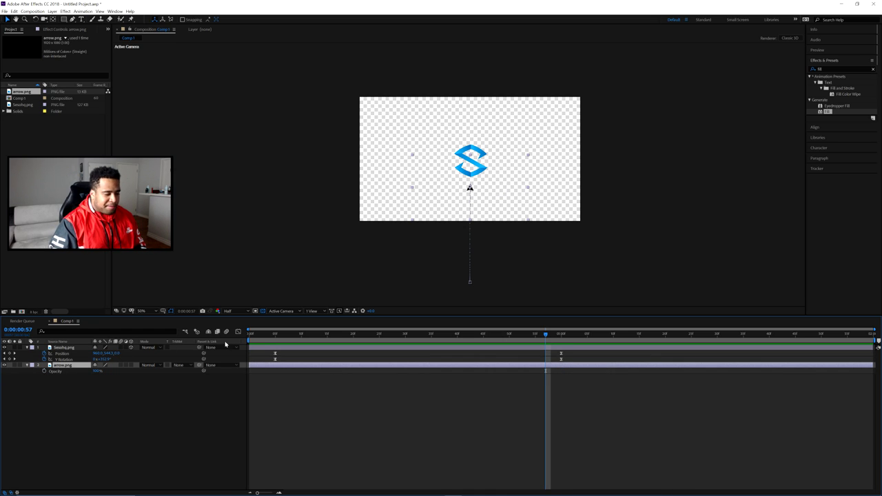
click(561, 336)
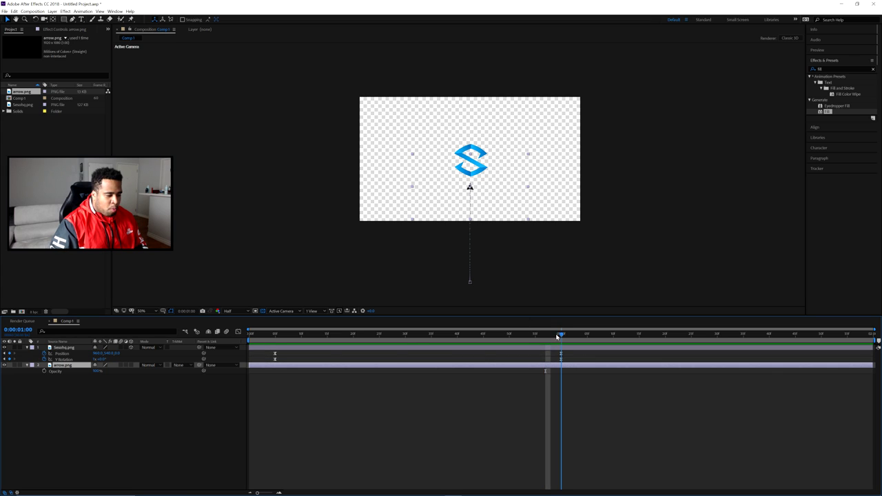
click(99, 371)
text(0)
key(Return)
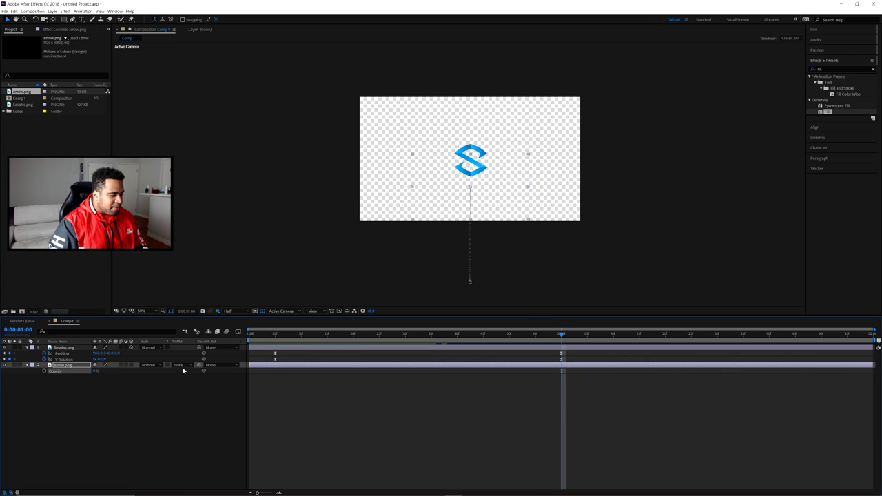
key(u)
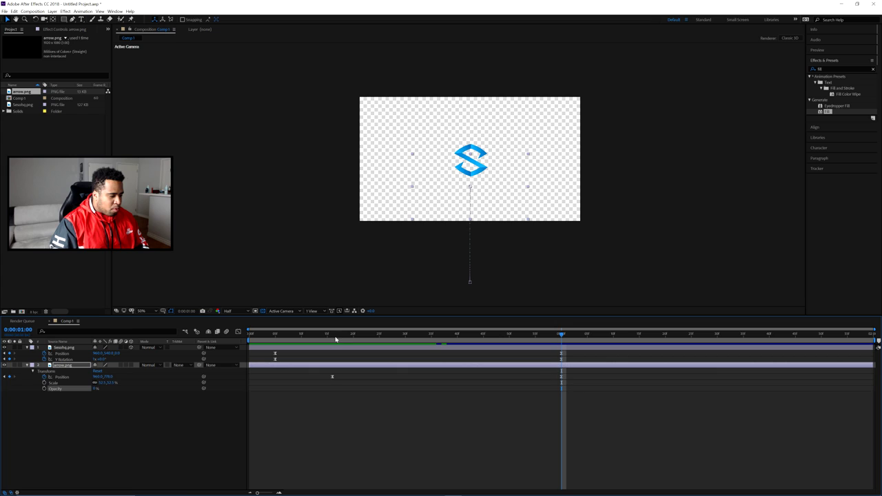
click(332, 337)
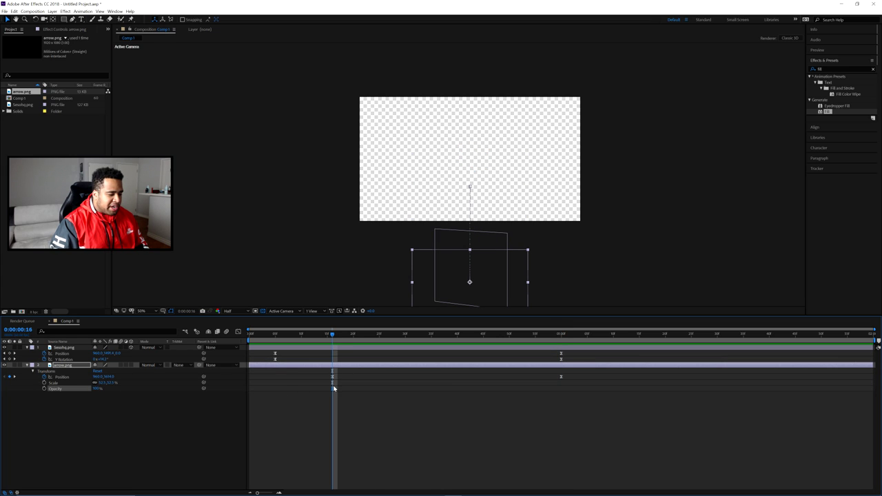
Step: Keyframe the arrow's Opacity at 0% at 0:00:01:00 and at full opacity at 0:00:00:16, and check the fade
drag(337, 345, 562, 347)
drag(95, 389, 87, 389)
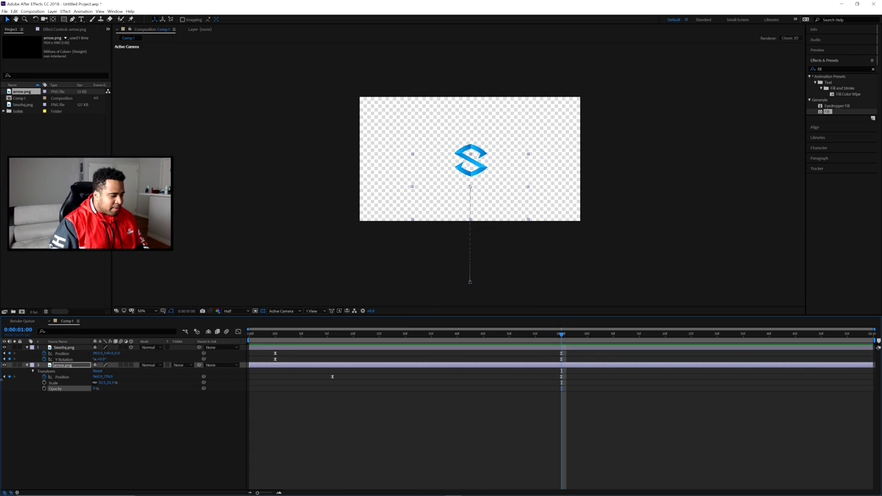
click(44, 388)
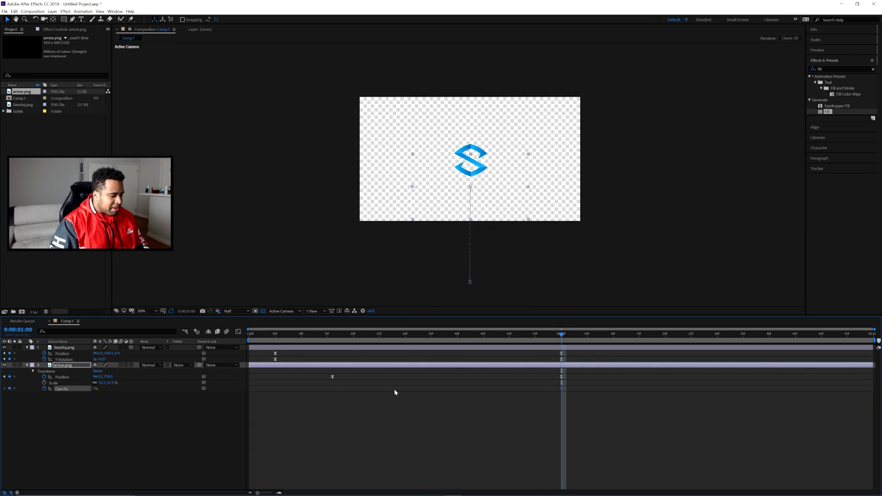
click(333, 335)
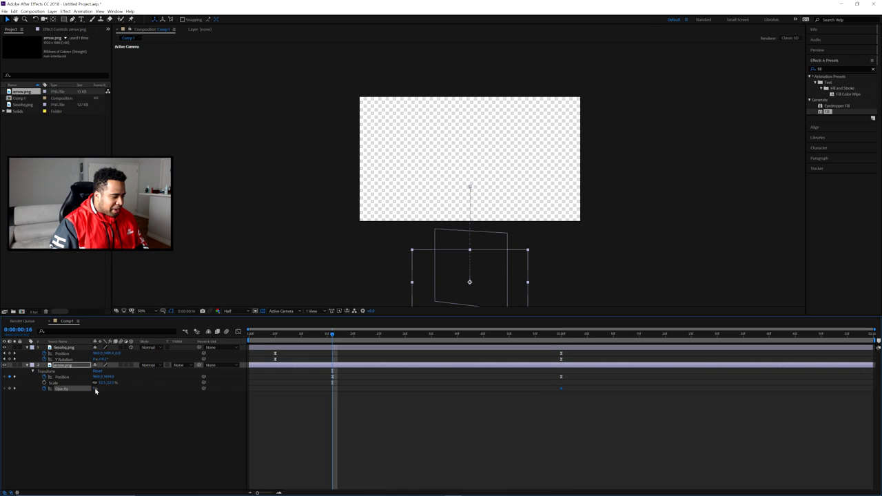
drag(95, 389, 302, 372)
drag(335, 338, 560, 335)
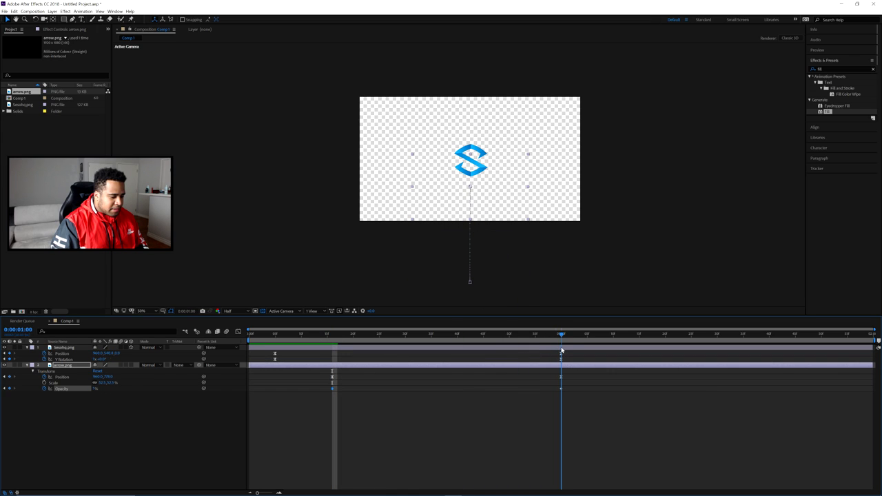
Step: Set the arrow's Opacity to 0% at 0:00:01:00 and preview the fade from its earlier Opacity keyframe
click(94, 389)
text(0)
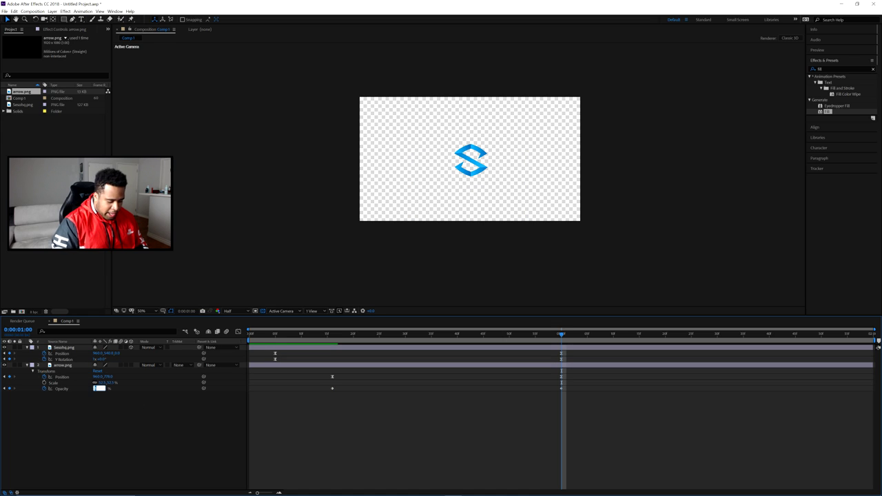
key(Return)
key(j)
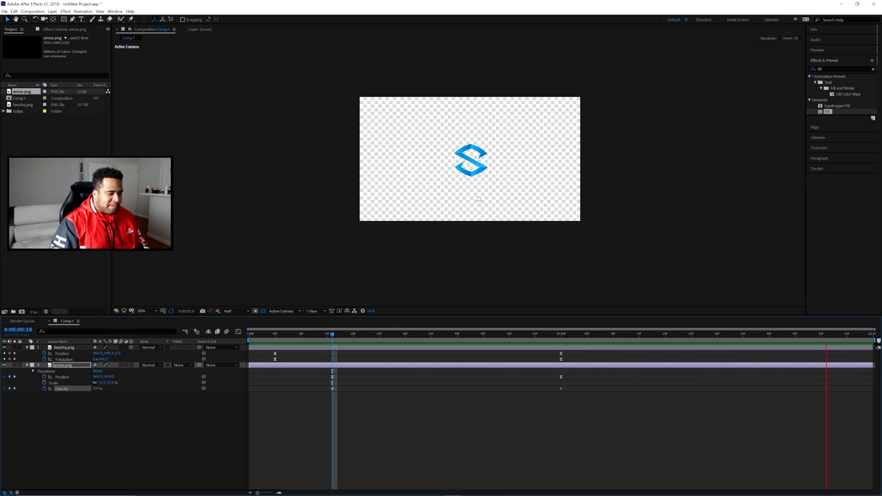
key(space)
Step: Move the arrow's first Opacity keyframe to 0:00:00:44 so the fade starts later, and preview the result
click(338, 391)
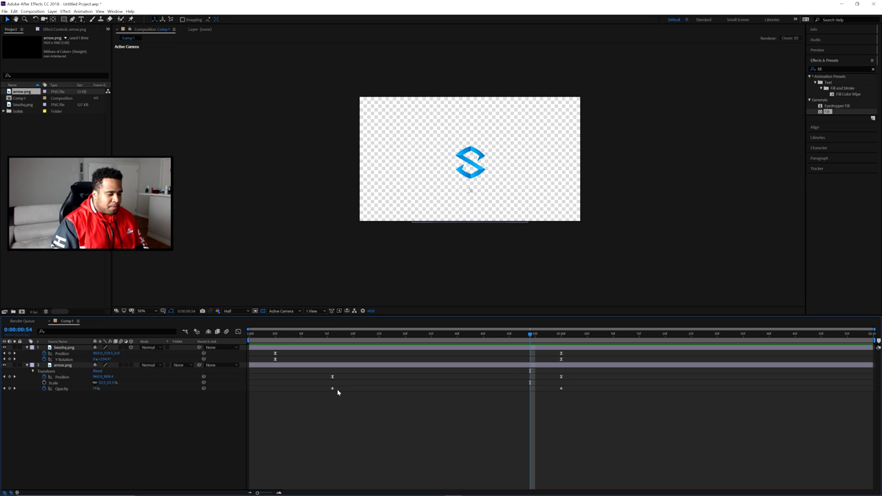
drag(333, 389, 478, 389)
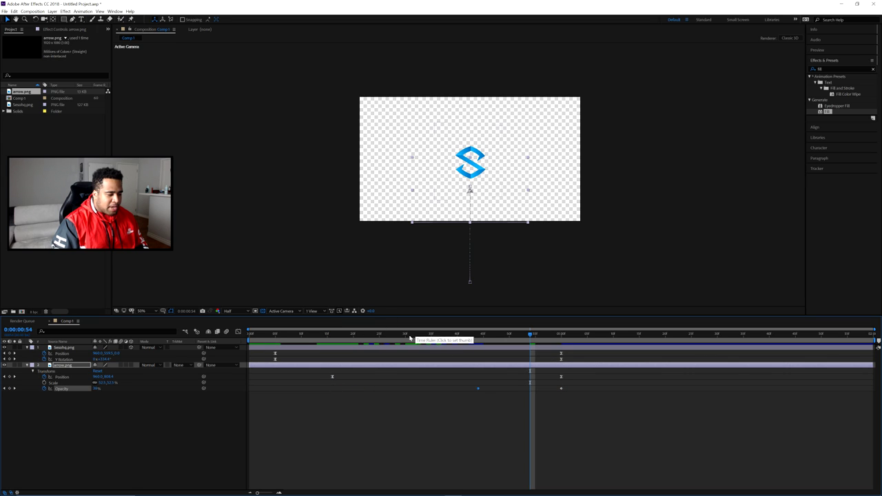
click(306, 335)
drag(297, 337, 281, 336)
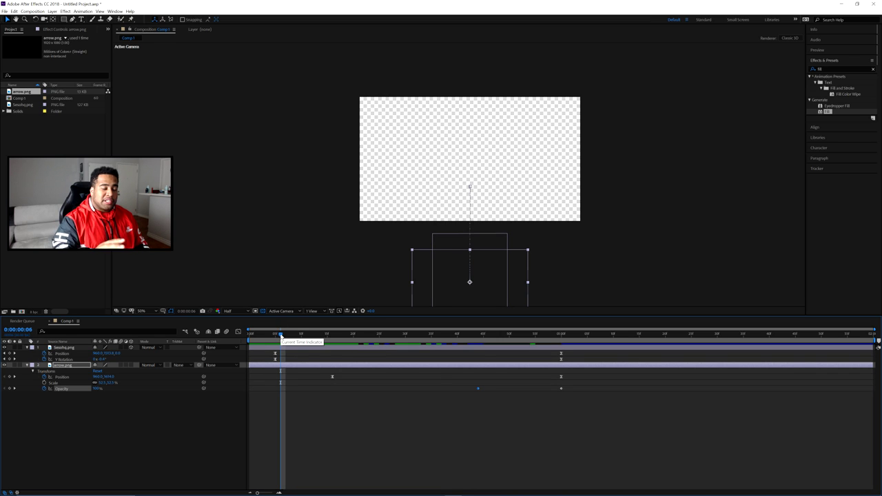
key(space)
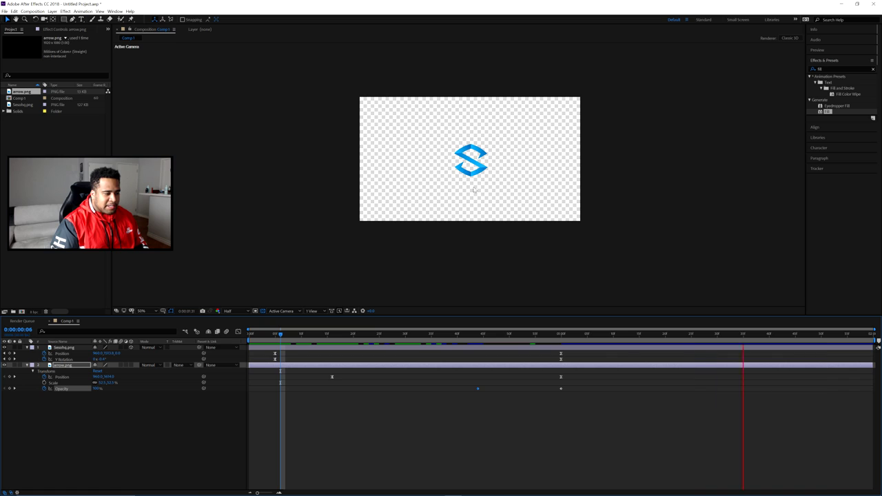
key(space)
click(484, 335)
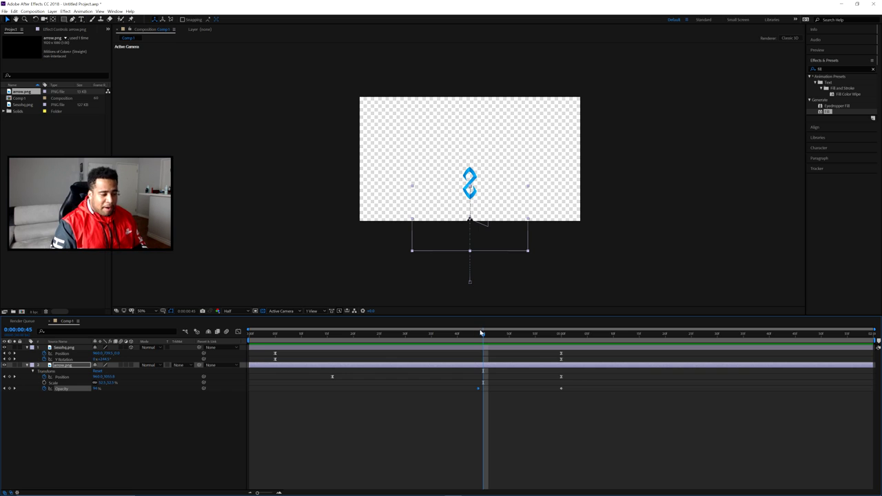
drag(497, 338, 525, 348)
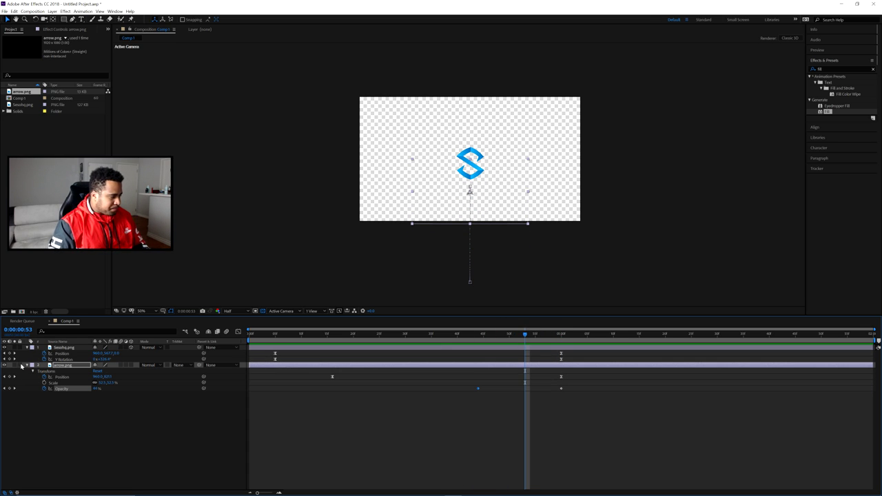
Step: Duplicate the arrow layer and shift both Position keyframes of the lower copy 3 frames later, ending at 0:00:01:03
click(26, 366)
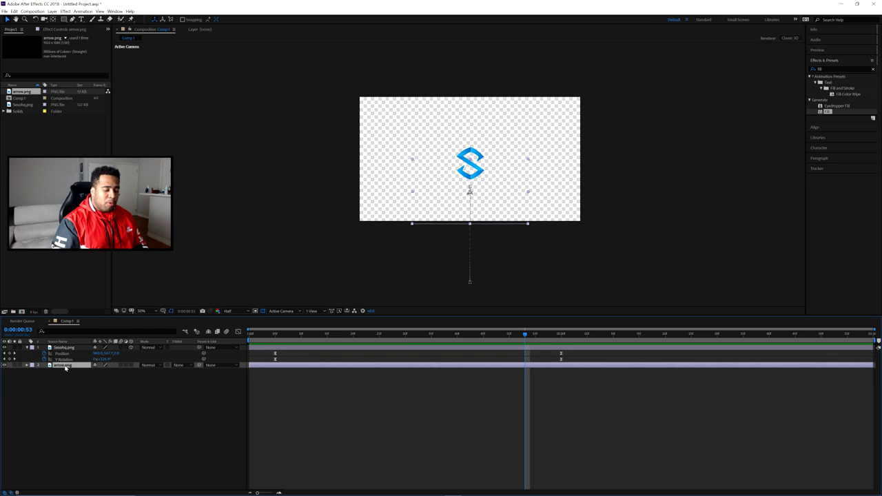
key(ctrl+d)
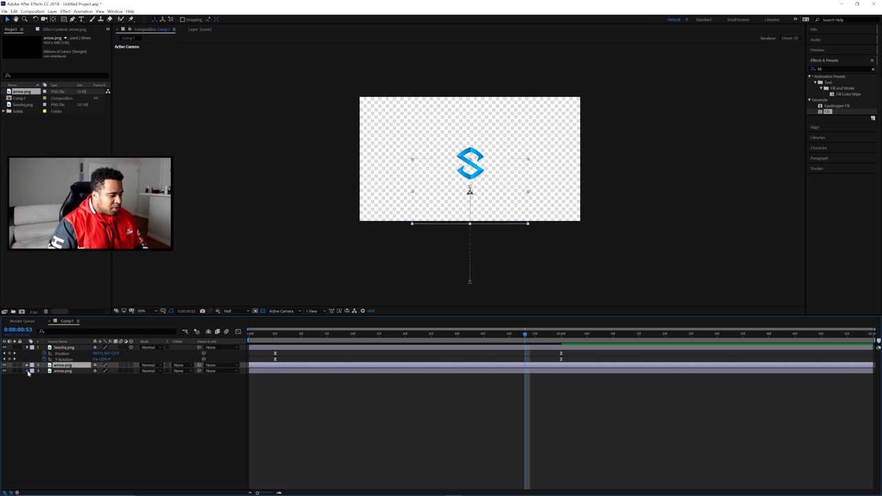
click(27, 372)
click(28, 366)
click(61, 377)
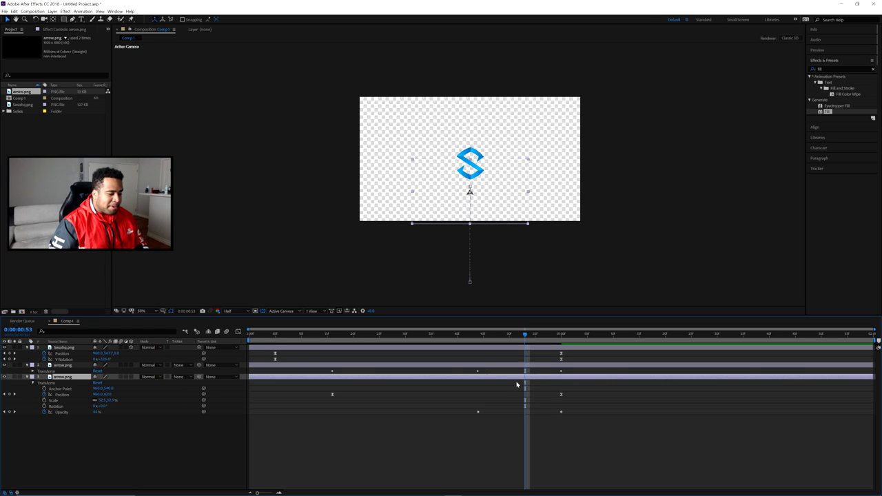
click(64, 394)
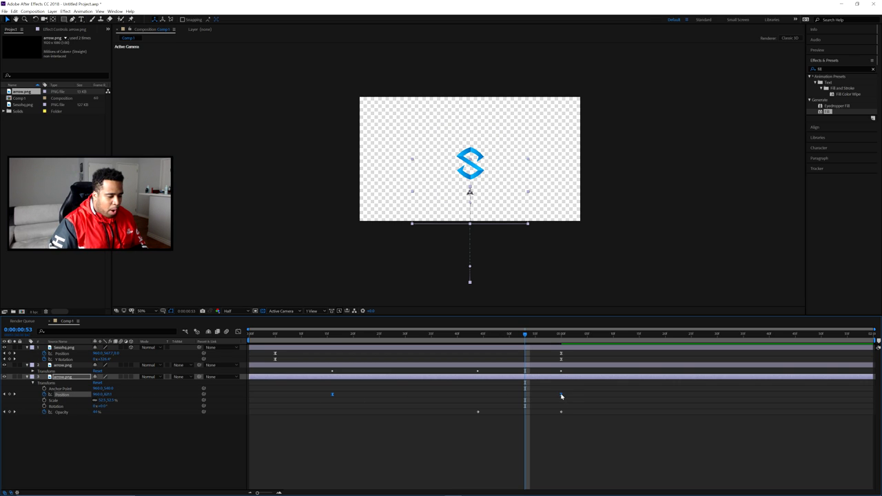
drag(562, 396, 578, 398)
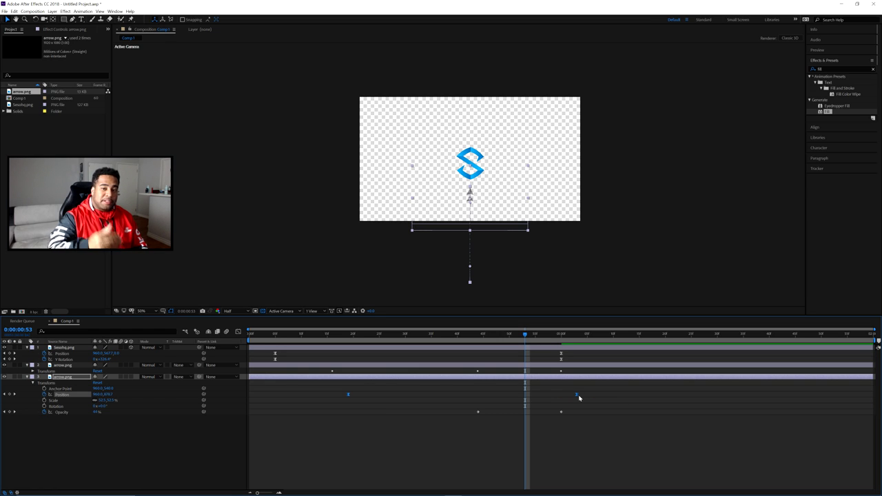
Step: Reveal both arrow layers' keyframed properties, move the lower arrow's last Position keyframe to 0:00:01:02, and preview the animation
key(u)
click(62, 366)
click(65, 384)
key(alt+shift+s)
click(72, 366)
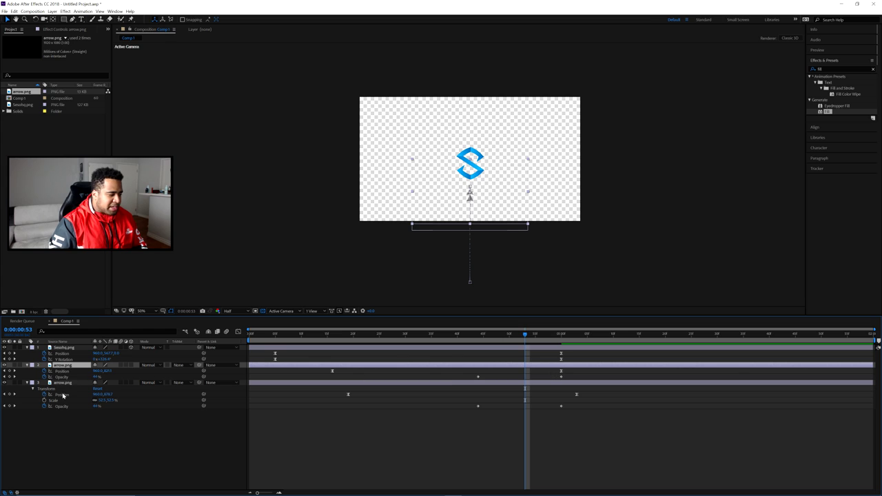
click(65, 383)
drag(574, 396, 568, 398)
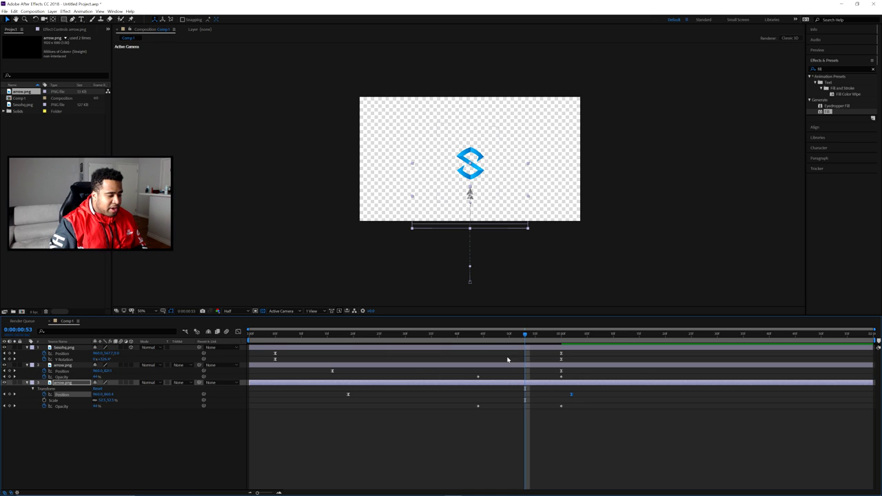
click(306, 335)
key(space)
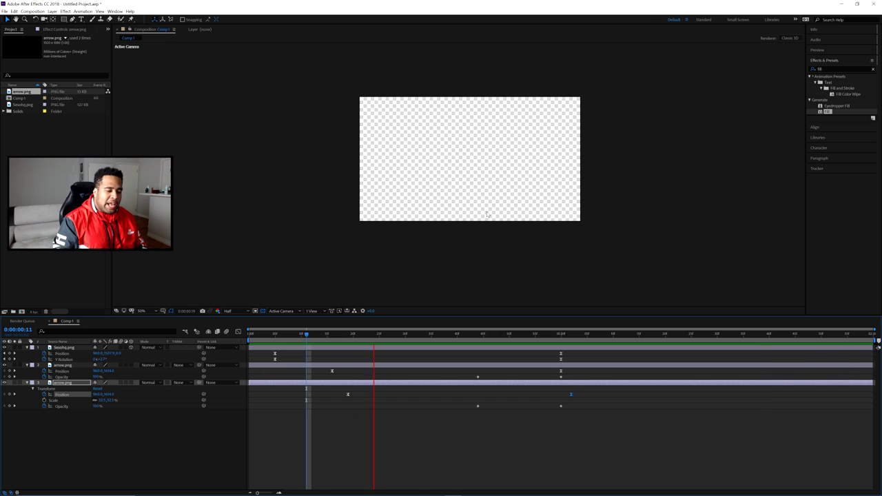
key(space)
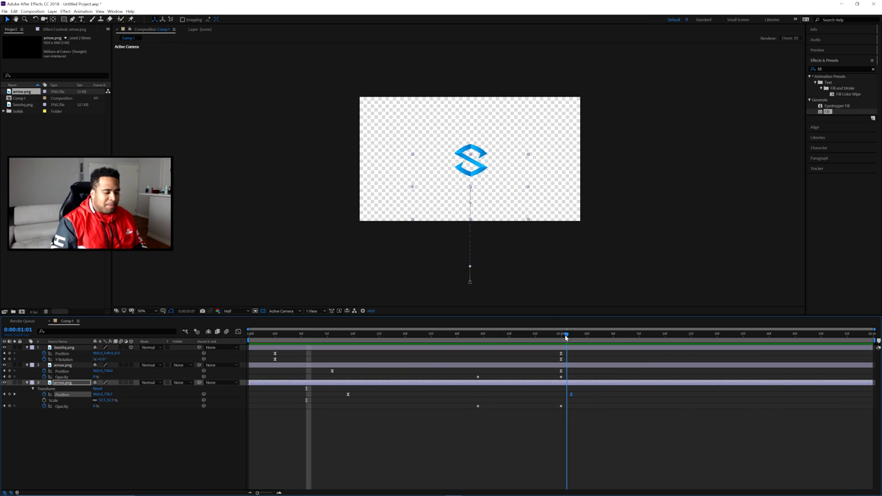
Step: Duplicate the lower arrow layer, move the bottom copy's last Position keyframe to 0:00:01:05, and preview the three arrows
click(67, 384)
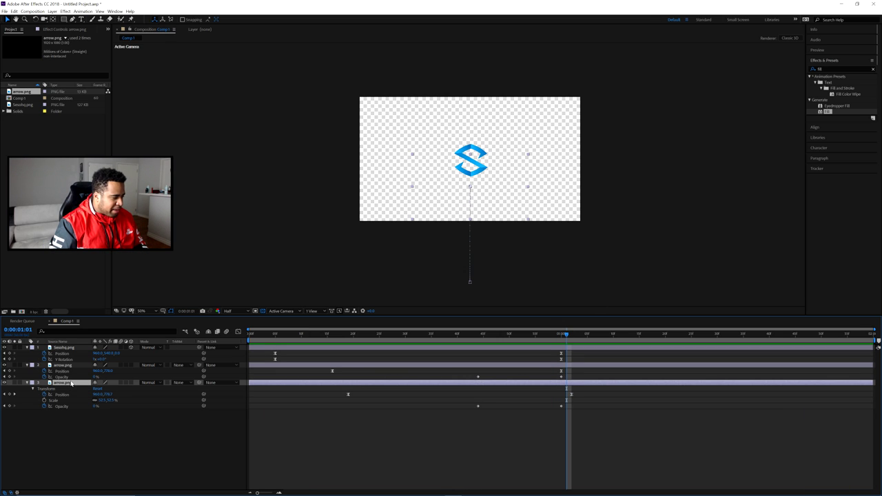
key(ctrl+d)
click(69, 389)
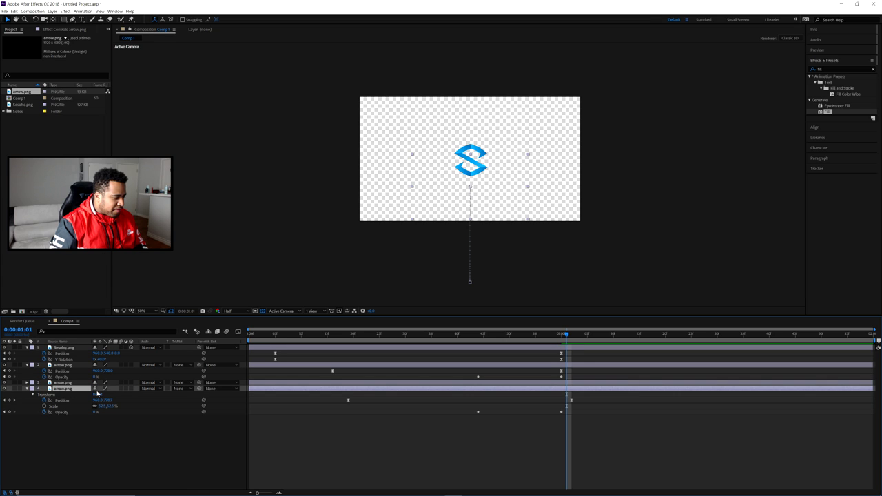
drag(571, 401, 585, 400)
drag(529, 335, 591, 345)
click(322, 335)
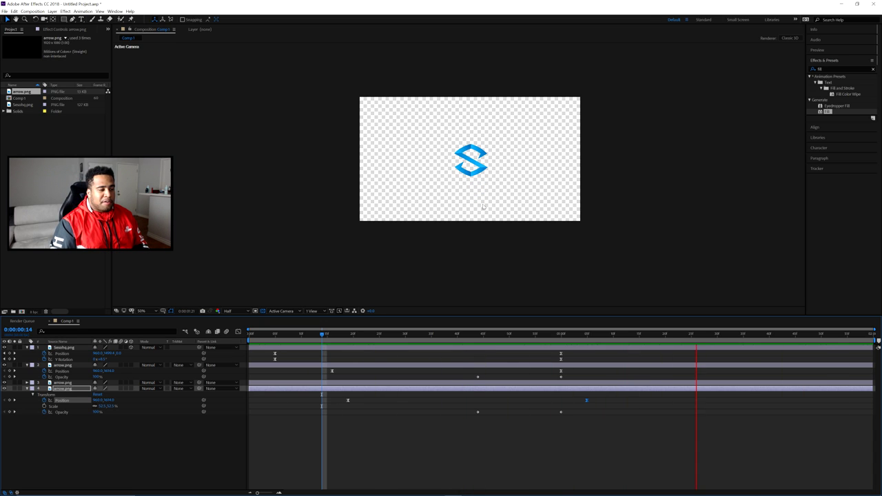
key(space)
Step: Show the middle arrow's keyframes, move the bottom arrow's last Position keyframe to 0:00:01:04, and check the staggered arrows
click(574, 383)
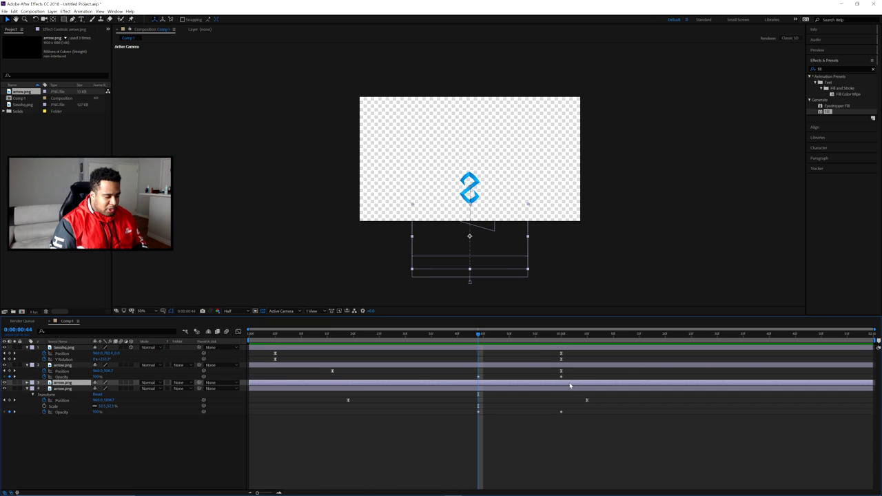
key(Home)
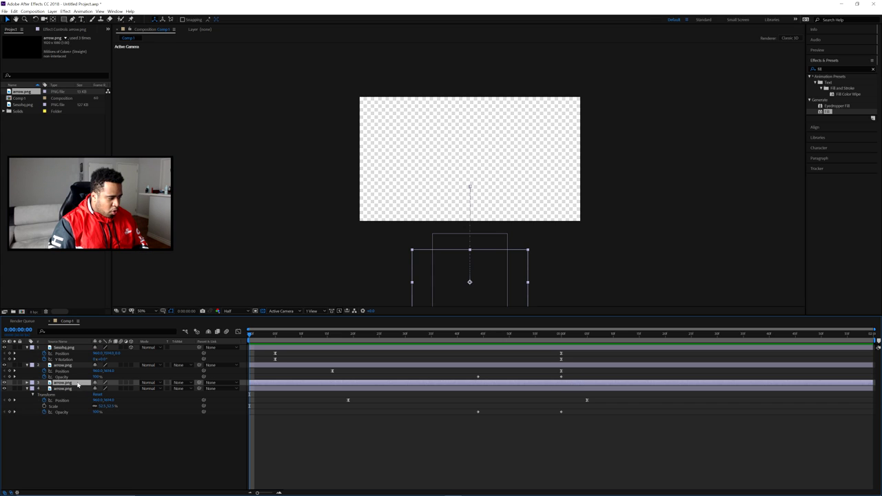
key(u)
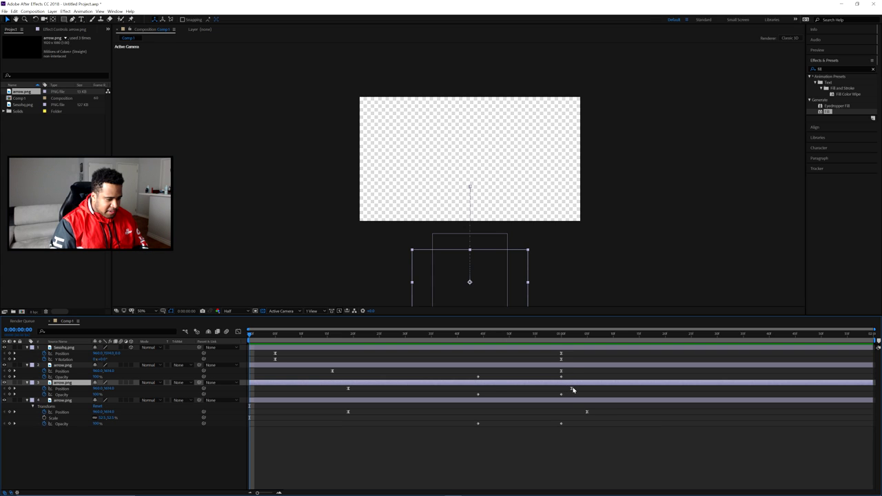
drag(587, 412, 581, 412)
click(295, 335)
key(space)
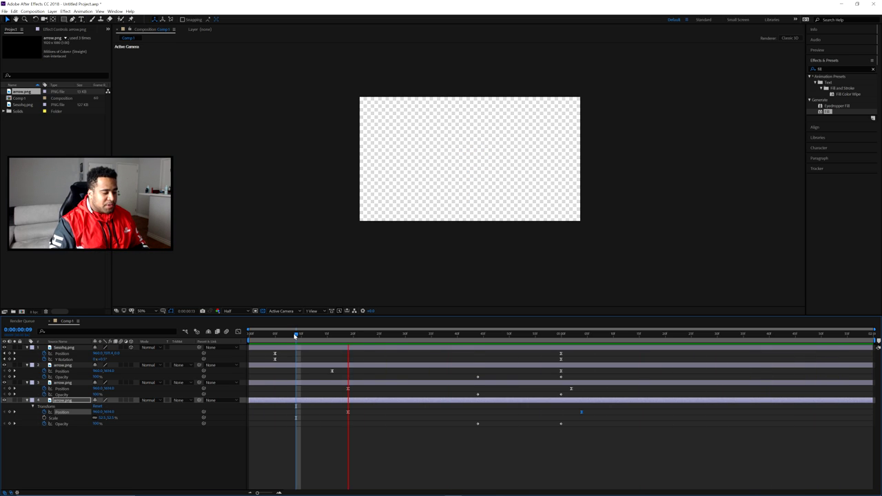
drag(295, 336, 560, 330)
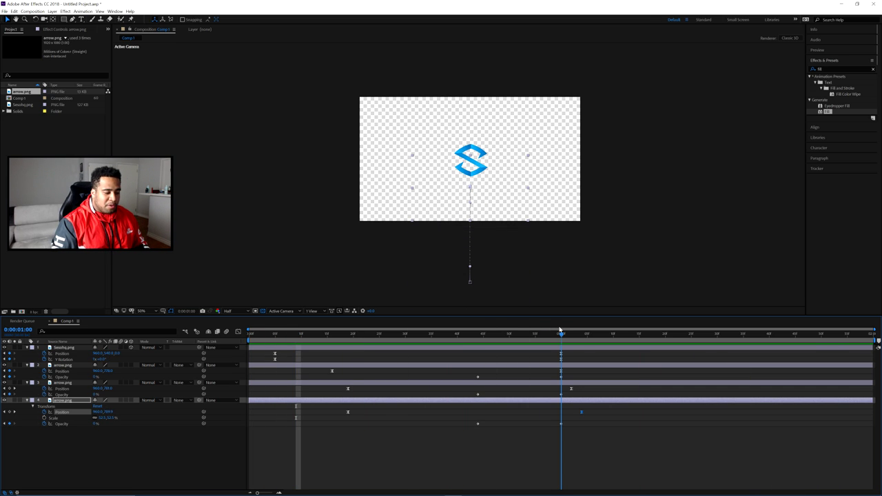
click(566, 335)
click(563, 338)
Step: Keyframe the S logo's Position unchanged at 0:00:01:03 and move the logo above the frame at 0:00:01:35
click(62, 348)
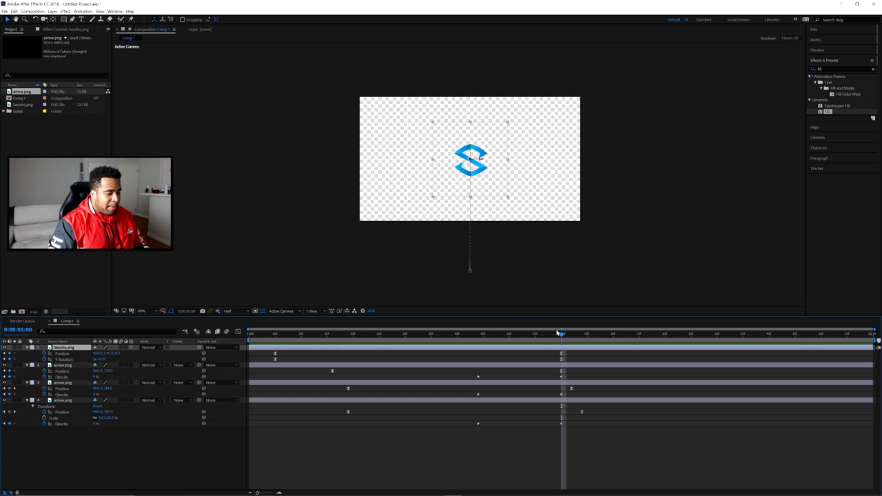
drag(563, 336, 578, 335)
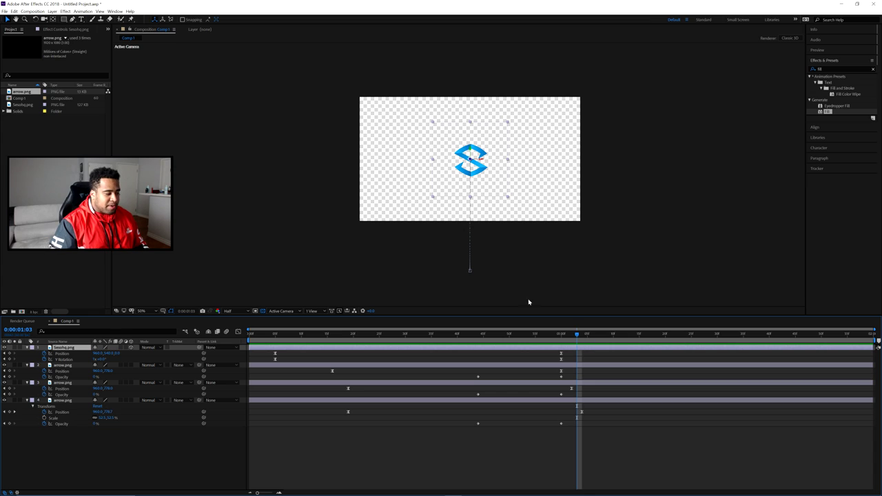
click(10, 352)
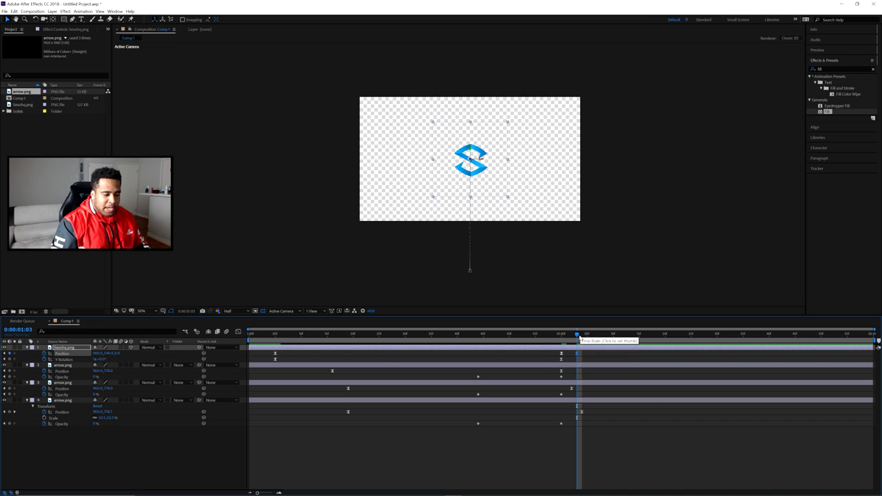
drag(577, 336, 743, 336)
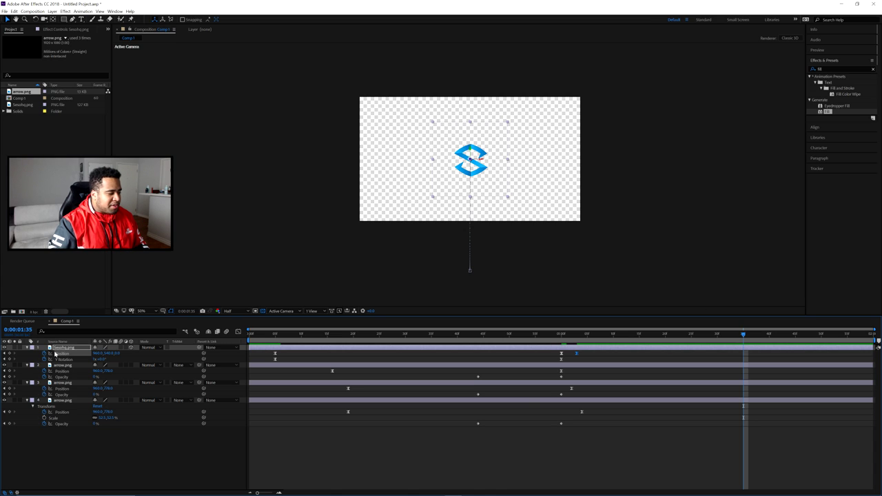
drag(496, 169, 483, 67)
click(576, 334)
key(space)
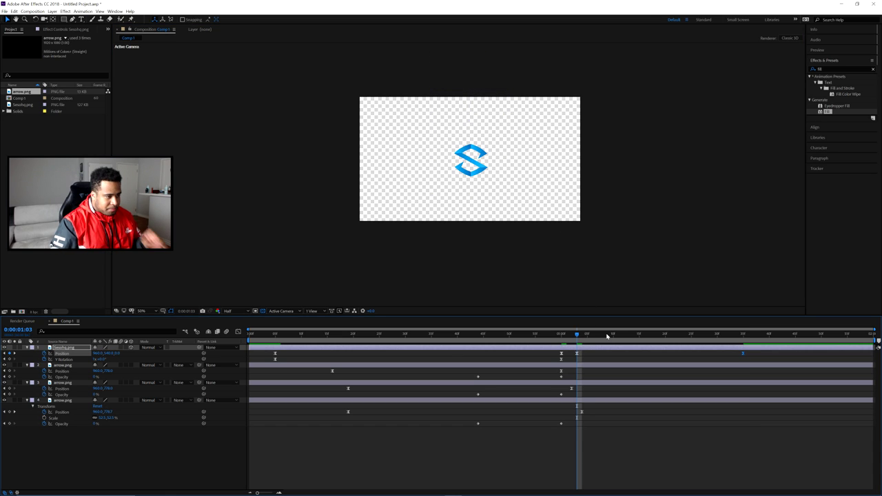
Step: Lengthen the speed graph handles of the S logo's last two Position keyframes for a smoother exit, and preview the animation
drag(572, 352, 745, 357)
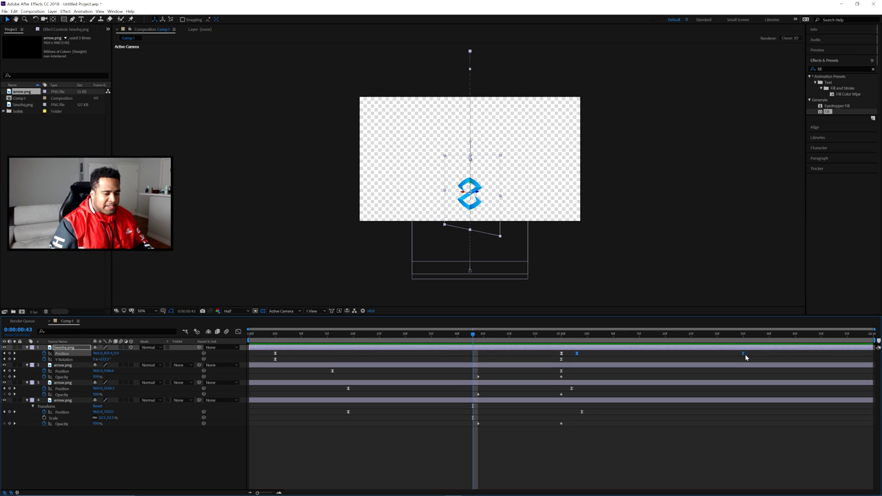
click(239, 332)
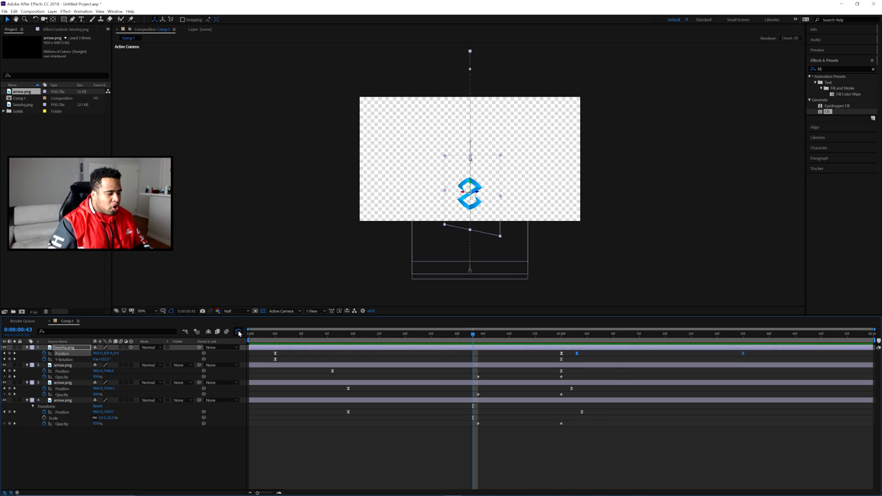
drag(604, 470, 623, 468)
drag(710, 468, 687, 468)
drag(624, 468, 620, 469)
click(239, 332)
click(563, 336)
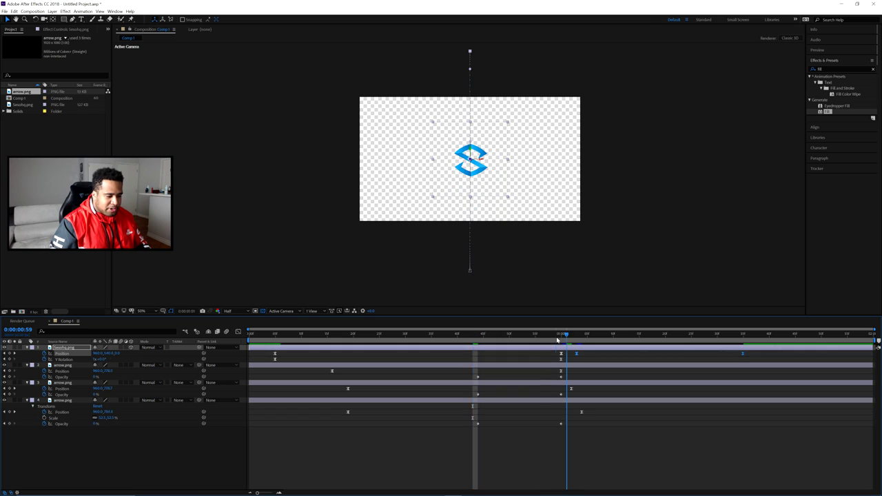
click(557, 340)
key(space)
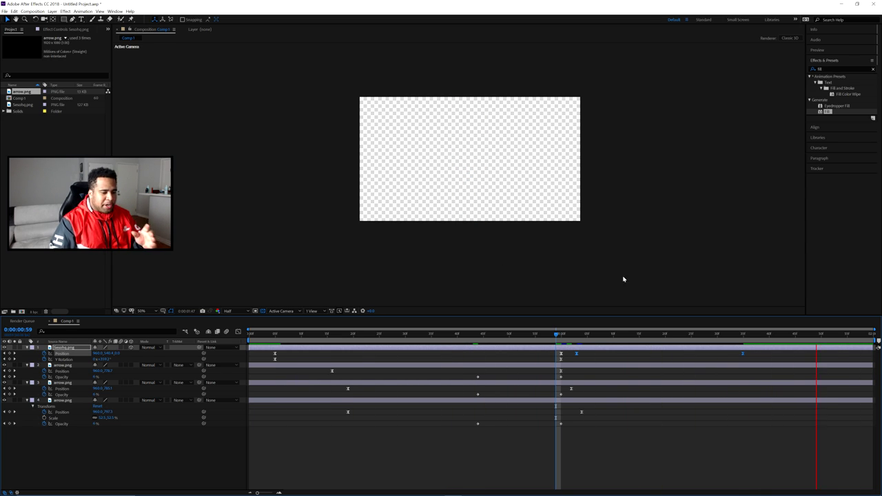
key(space)
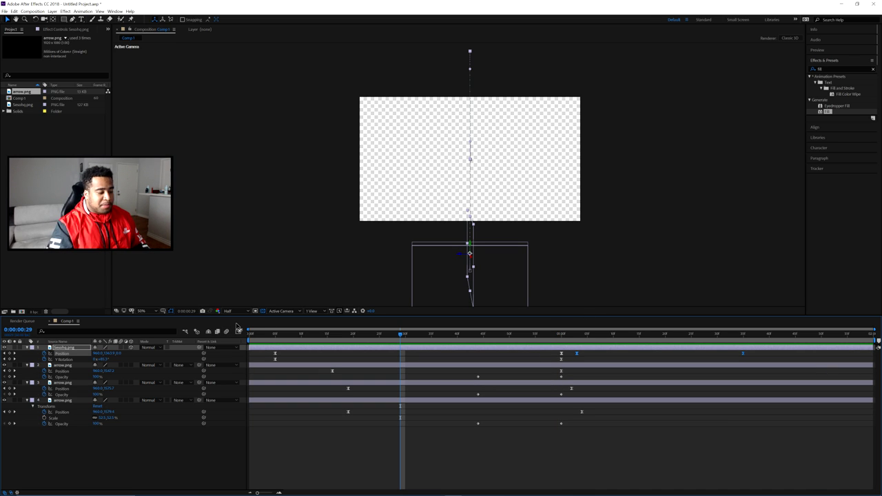
Step: Preview the logo's exit up to 0:00:01:11 and create a 1920 x 1080 px solid in black (000000)
key(space)
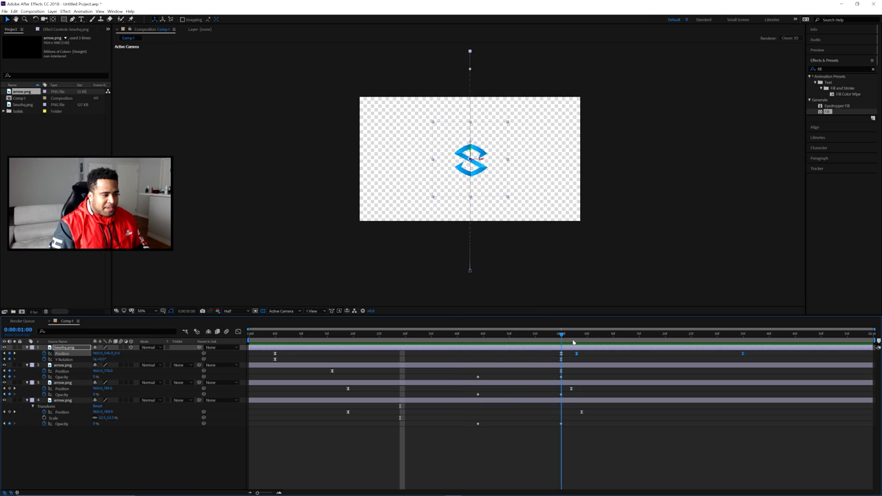
drag(657, 347, 613, 346)
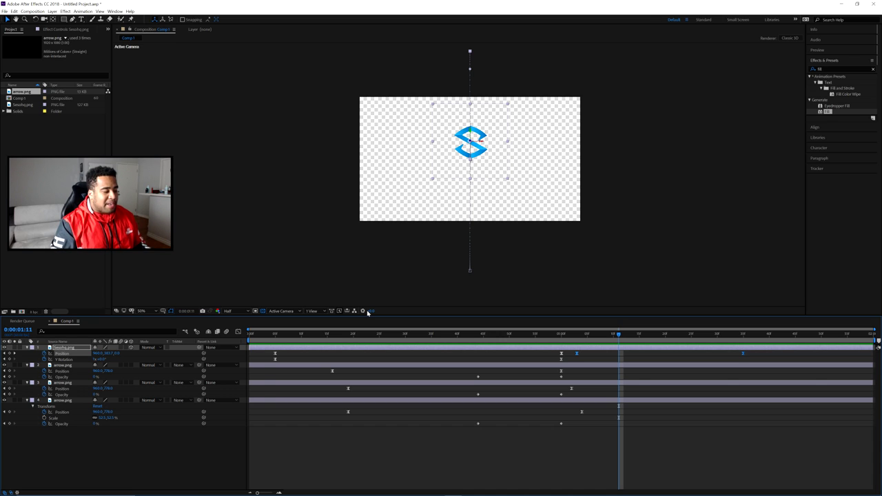
right_click(187, 436)
mouse_move(206, 364)
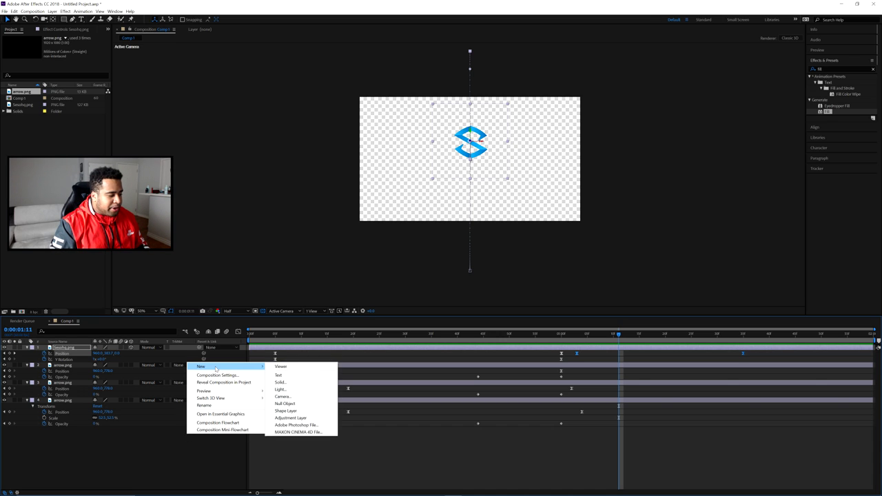
click(282, 380)
drag(155, 127, 281, 100)
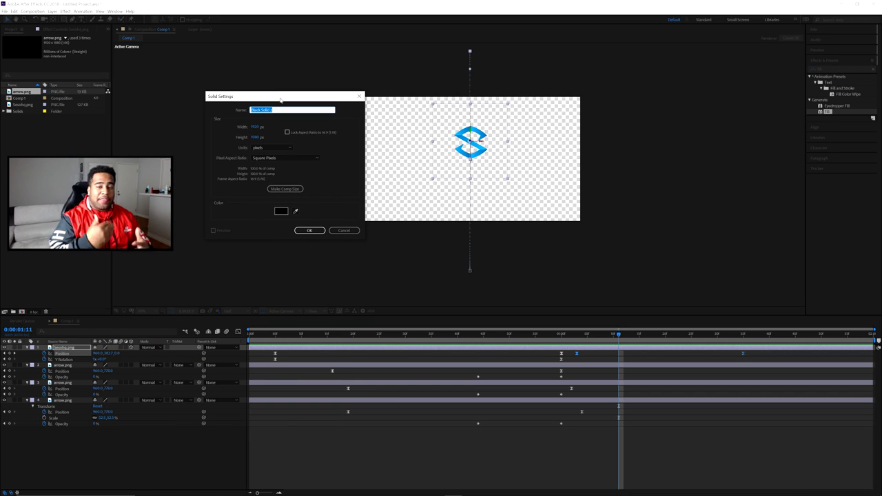
click(296, 210)
click(470, 128)
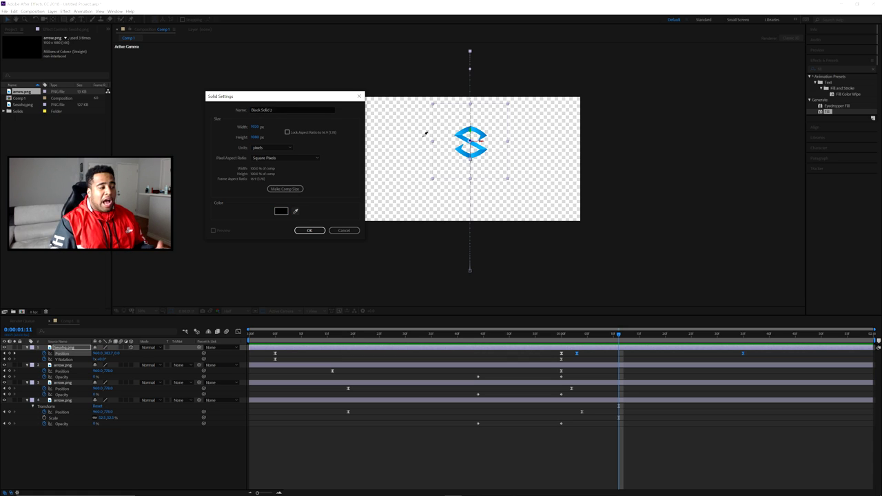
click(281, 211)
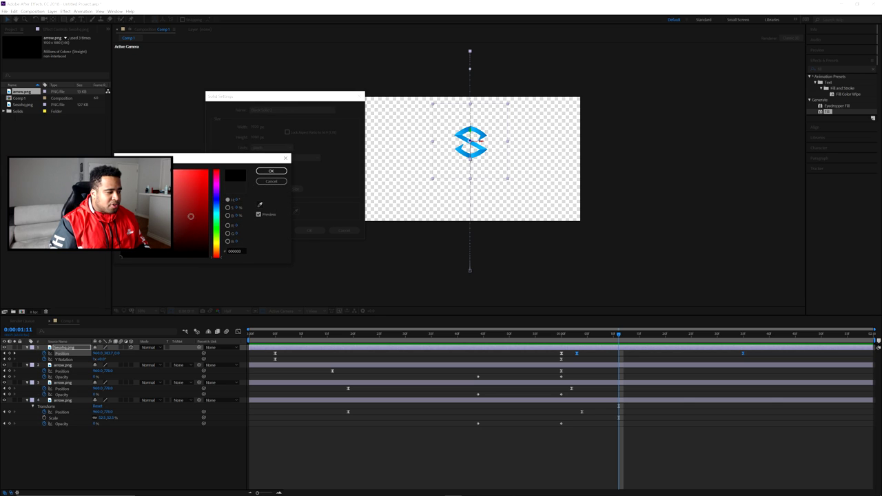
click(271, 171)
click(310, 230)
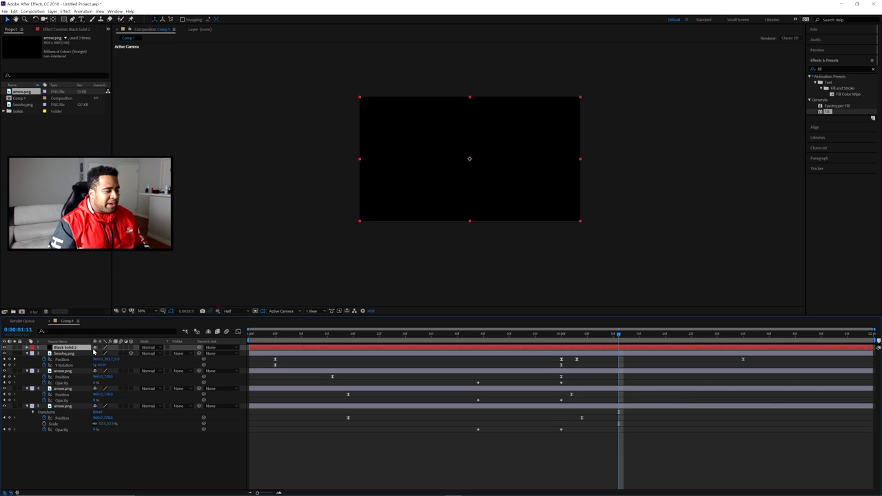
Step: Place the black solid beneath all other layers and stretch it vertically past the top and bottom of the frame
drag(74, 348, 82, 431)
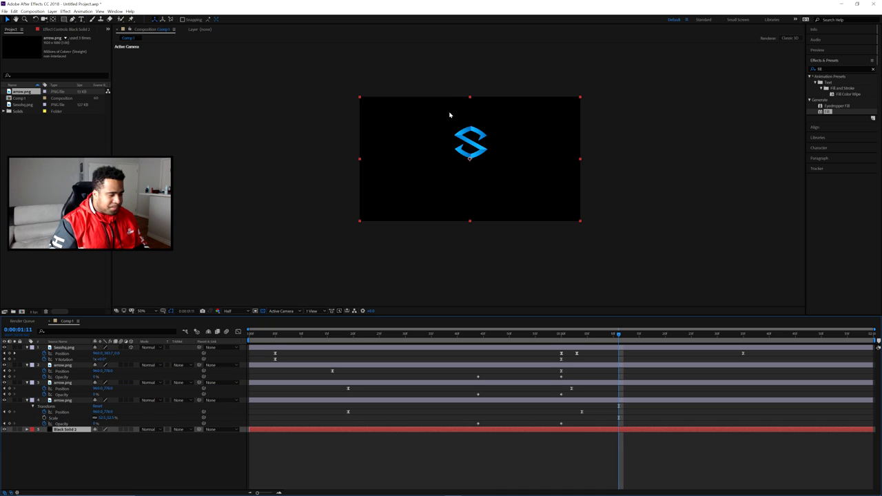
key(Return)
drag(470, 98, 468, 81)
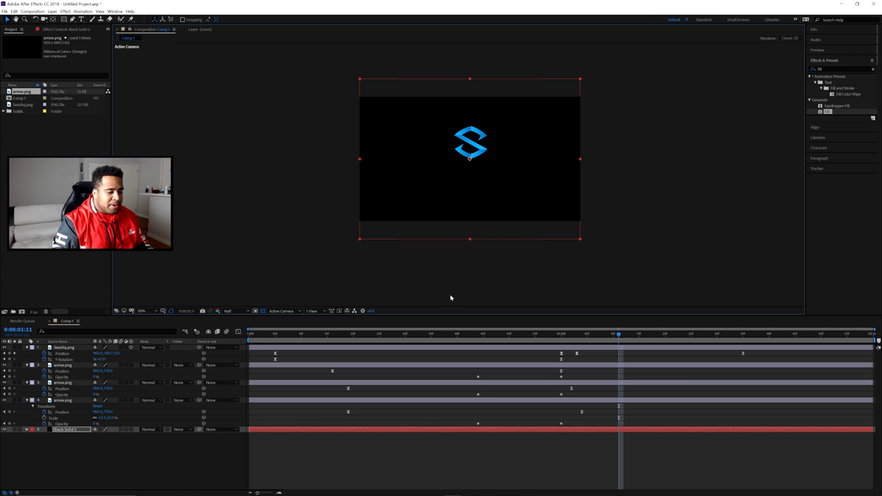
Step: Add a Position keyframe to the black solid at 0:00:01:11 and move the solid completely below the frame
key(p)
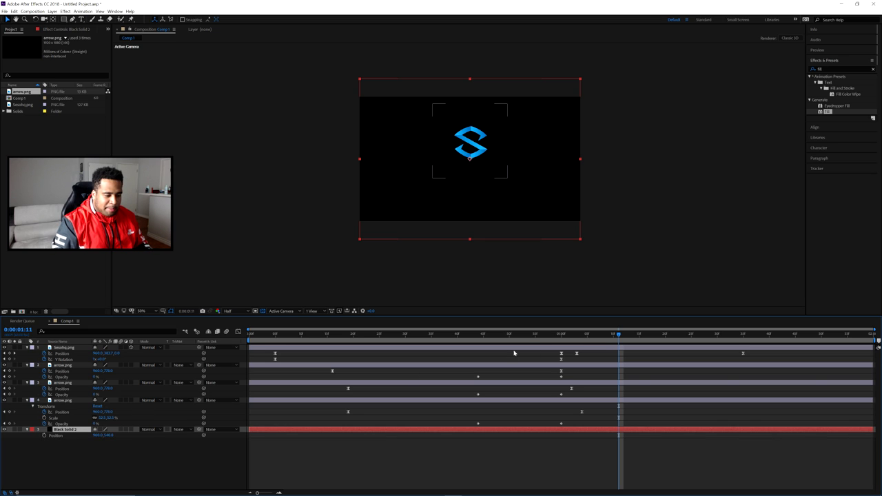
key(Page_Down)
key(Page_Down)
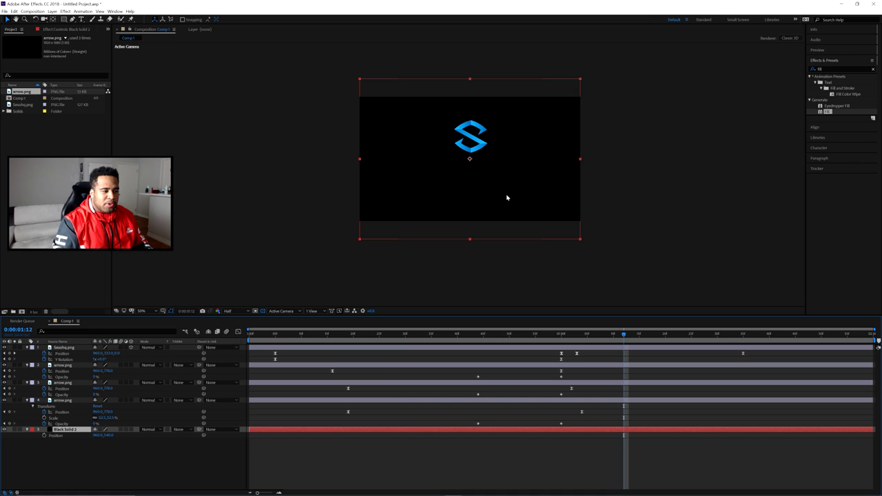
mouse_move(624, 335)
mouse_down()
mouse_move(596, 336)
mouse_move(617, 335)
mouse_up()
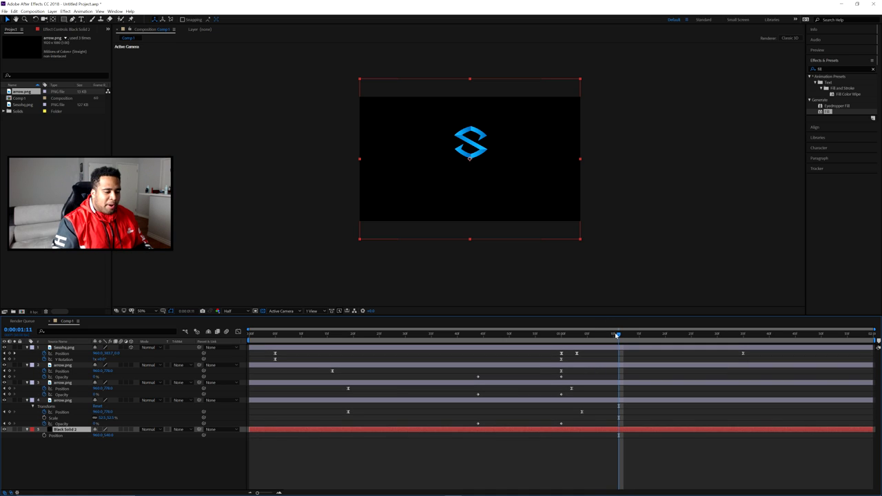
click(44, 435)
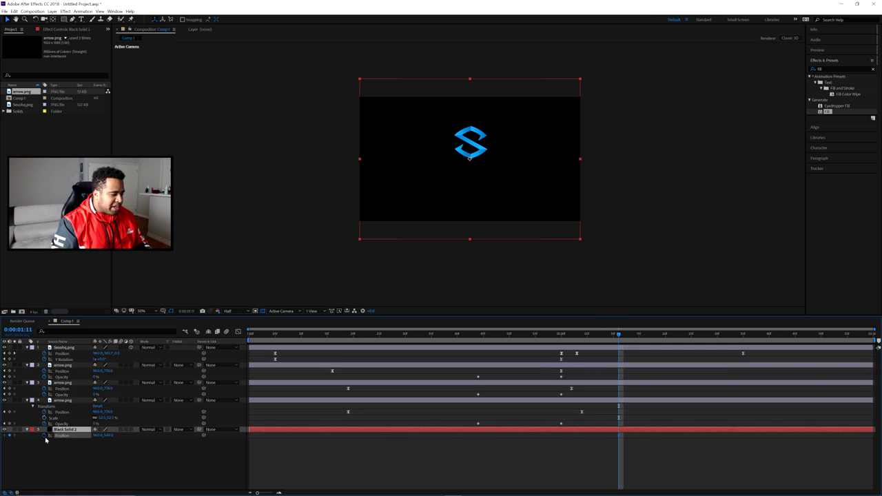
drag(505, 98, 508, 252)
Step: Move the black solid completely above the frame at 0:00:01:35 and preview its upward sweep
drag(627, 337, 744, 342)
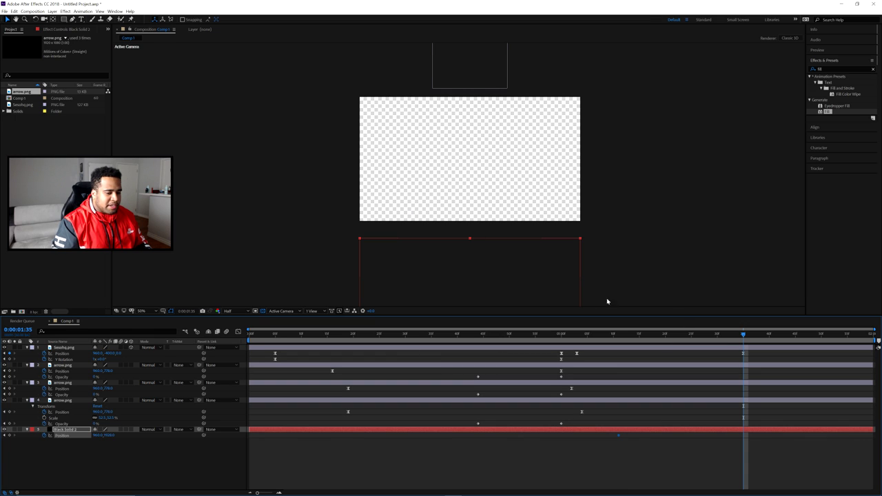
drag(495, 292, 495, 105)
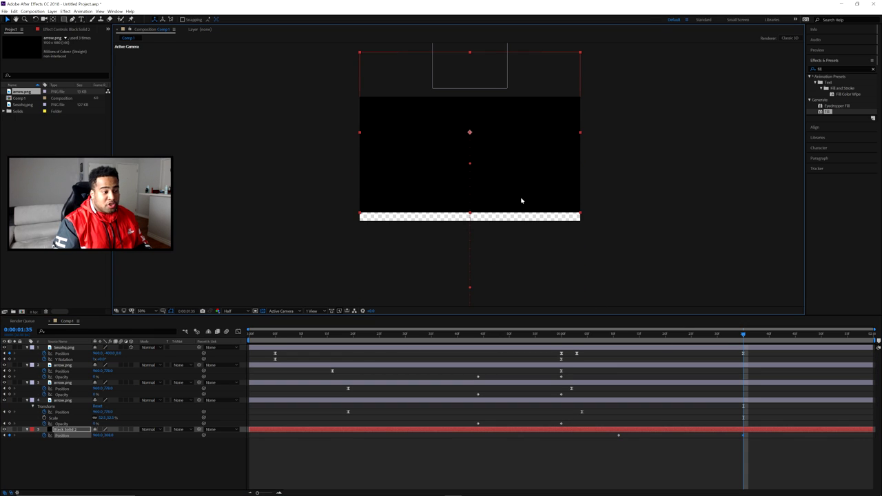
drag(556, 144, 554, 51)
drag(607, 338, 536, 336)
key(space)
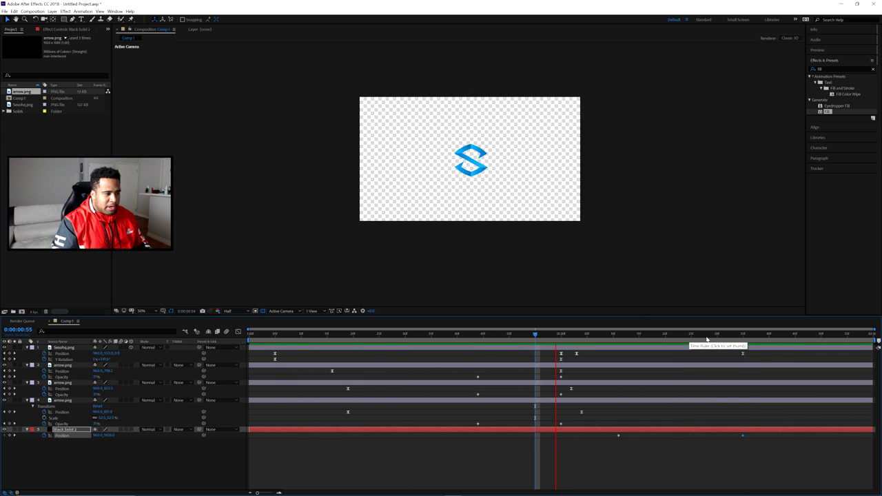
Step: Apply Easy Ease to both Position keyframes of the black solid
mouse_move(683, 337)
mouse_down()
mouse_move(696, 343)
mouse_move(659, 339)
mouse_move(712, 342)
mouse_move(691, 341)
mouse_up()
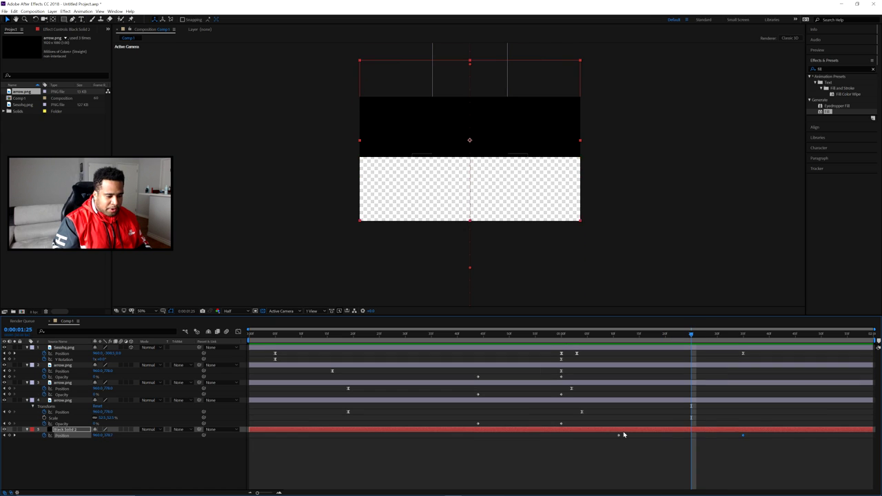
drag(611, 438, 743, 437)
right_click(744, 437)
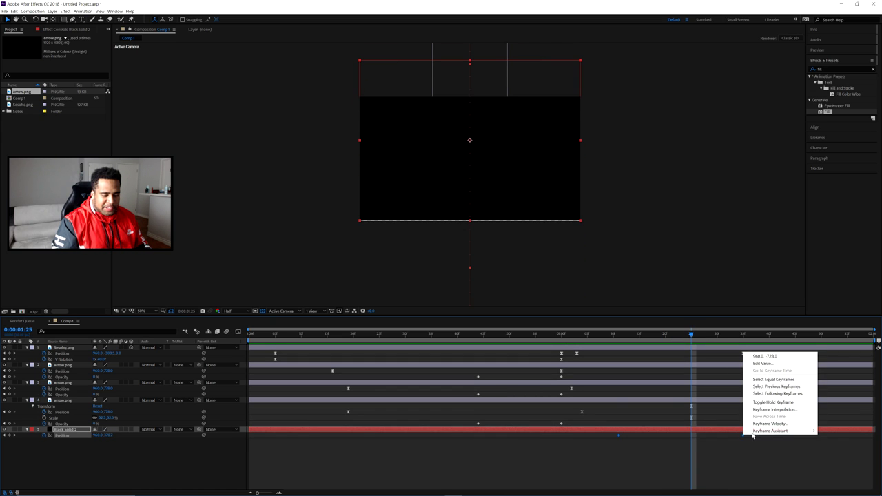
mouse_move(772, 430)
click(683, 389)
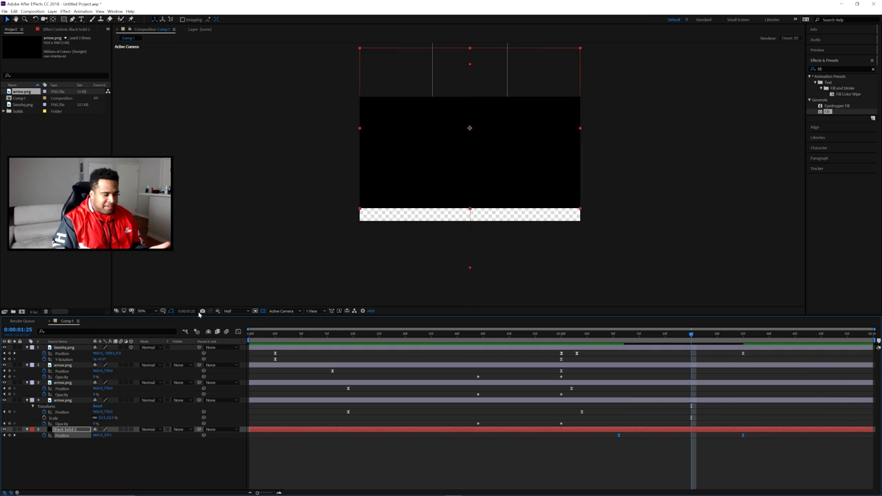
Step: Lengthen the speed graph handle of the black solid's first Position keyframe and shift both keyframes to 0:00:01:06 and 0:00:01:30
click(237, 333)
drag(573, 438, 752, 478)
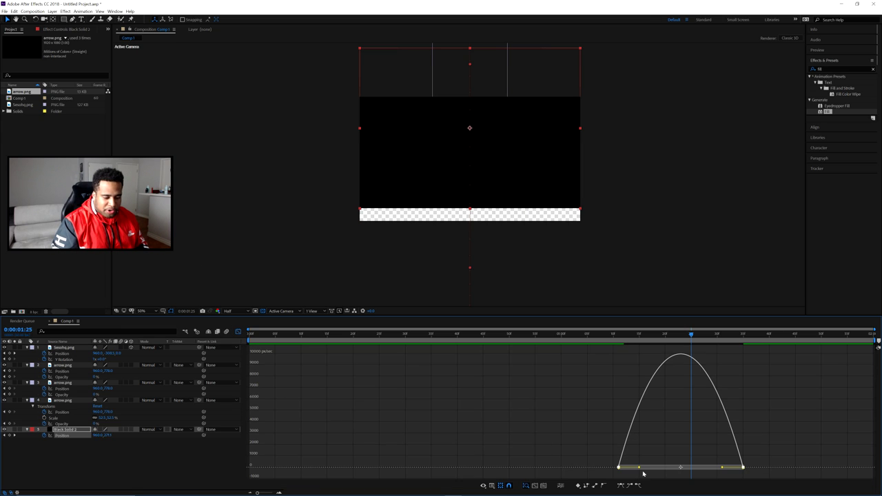
drag(653, 470, 697, 470)
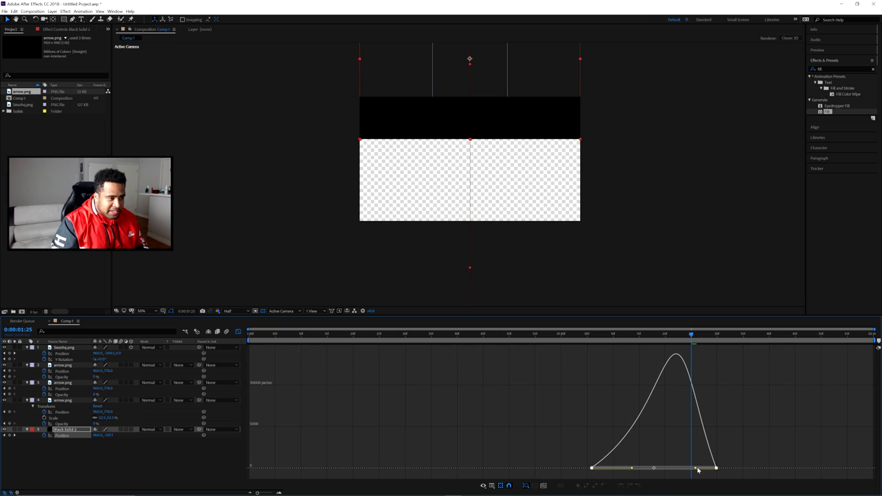
click(238, 332)
key(space)
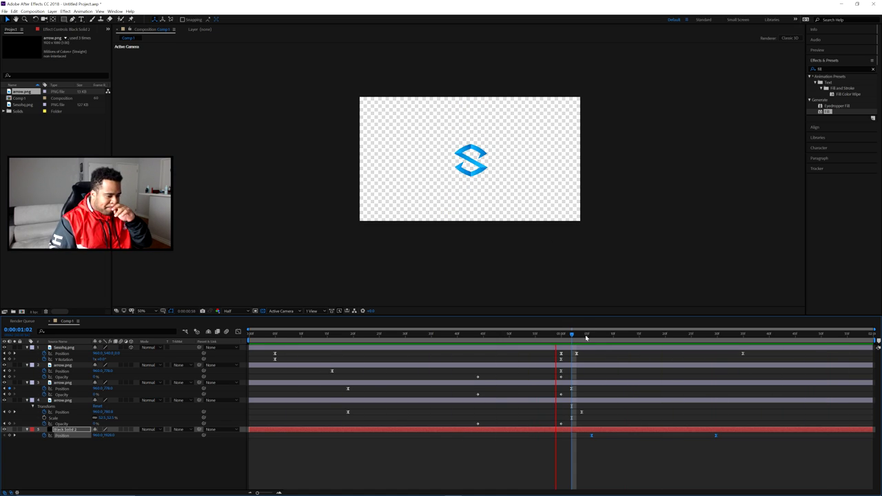
Step: Shift the black solid's two Position keyframes to 0:00:01:03 and 0:00:01:27, and preview the sweep behind the logo
drag(586, 338, 660, 339)
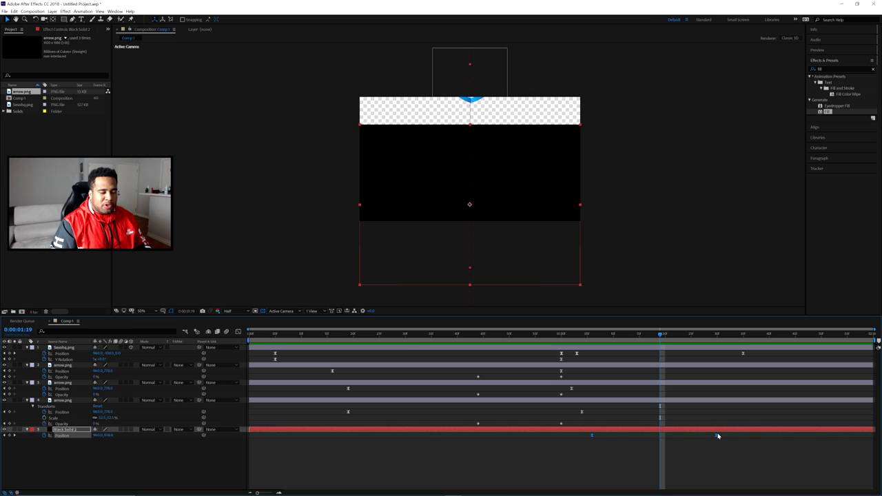
mouse_move(717, 437)
mouse_down()
mouse_move(745, 437)
mouse_move(702, 437)
mouse_up()
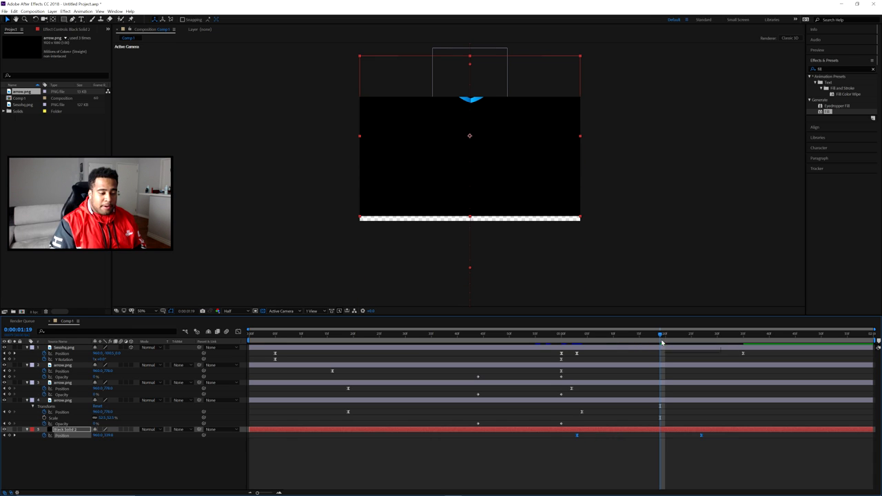
click(558, 341)
key(space)
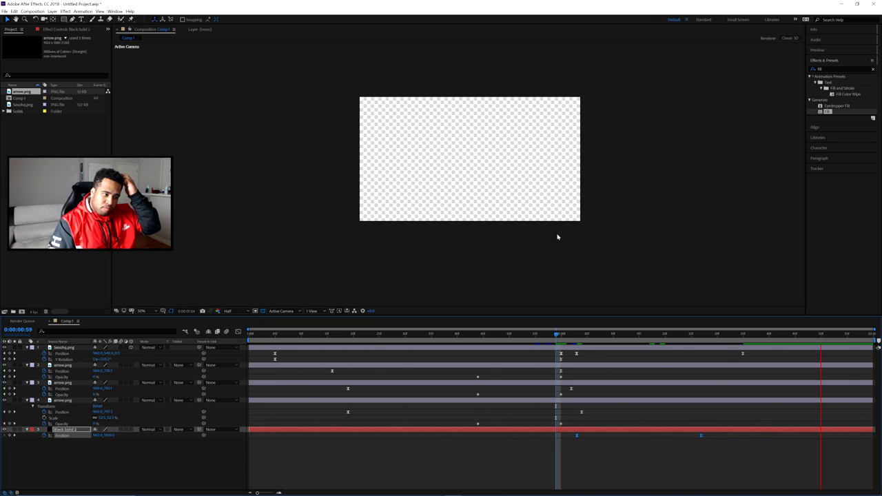
key(space)
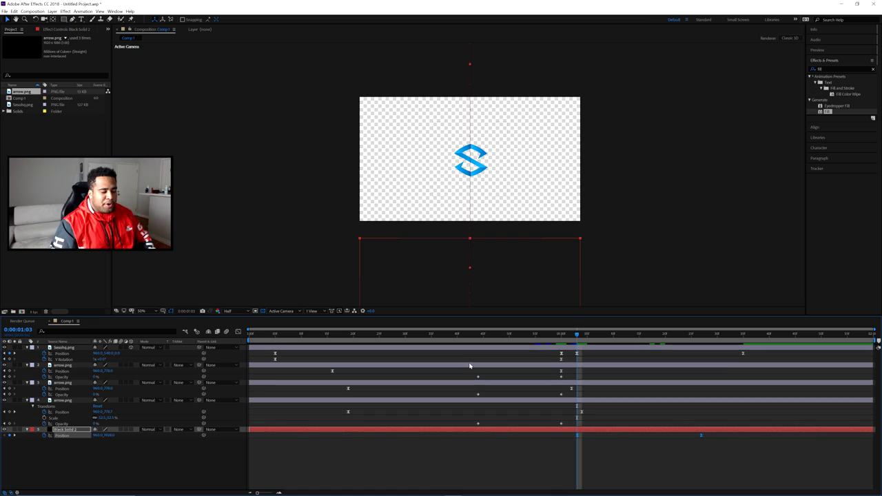
Step: Duplicate the black solid, place the copy beneath the original, and apply a blue Fill effect to it
key(ctrl+d)
drag(75, 431, 76, 453)
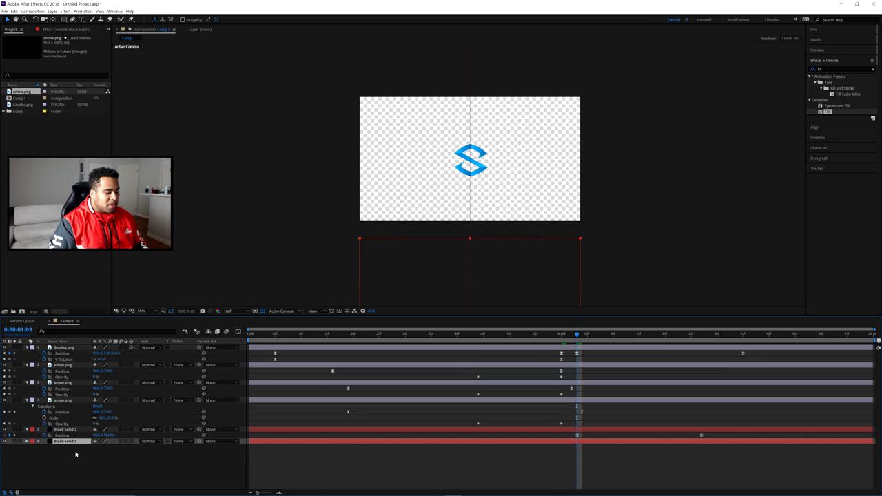
click(830, 69)
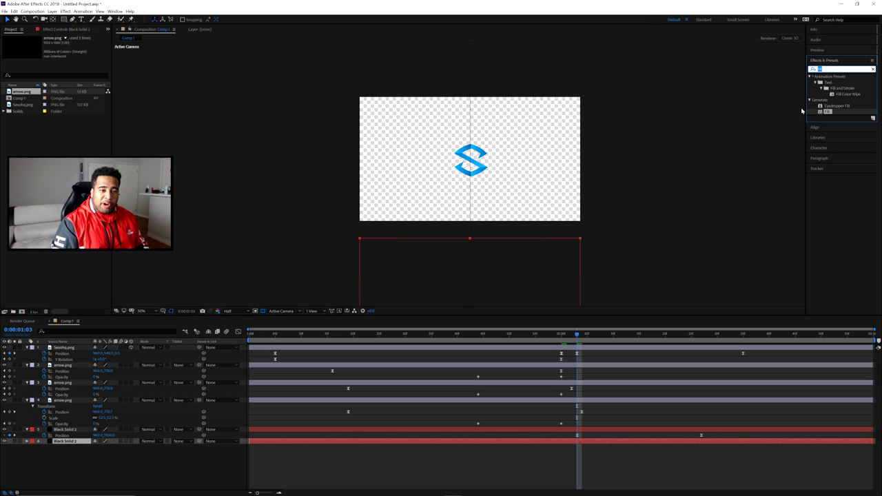
click(828, 113)
drag(783, 119, 67, 443)
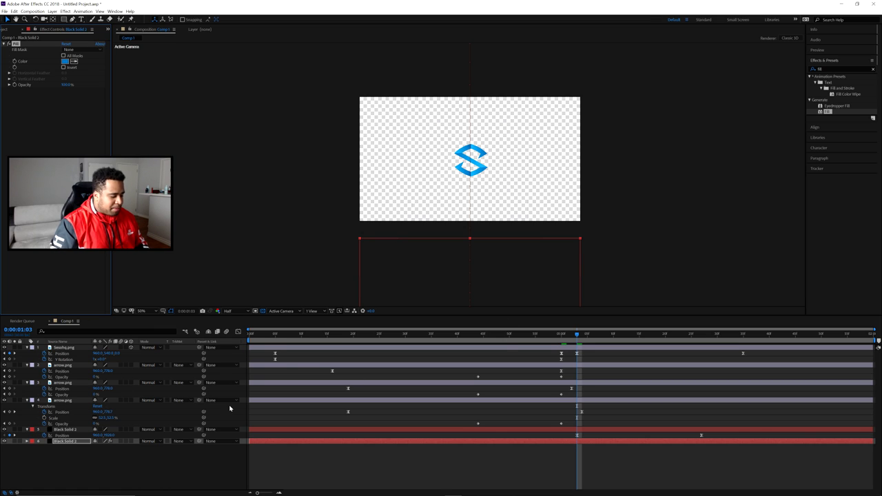
Step: Move the blue solid's last Position keyframe to 0:00:01:29 so that it trails the black solid
drag(701, 448, 717, 448)
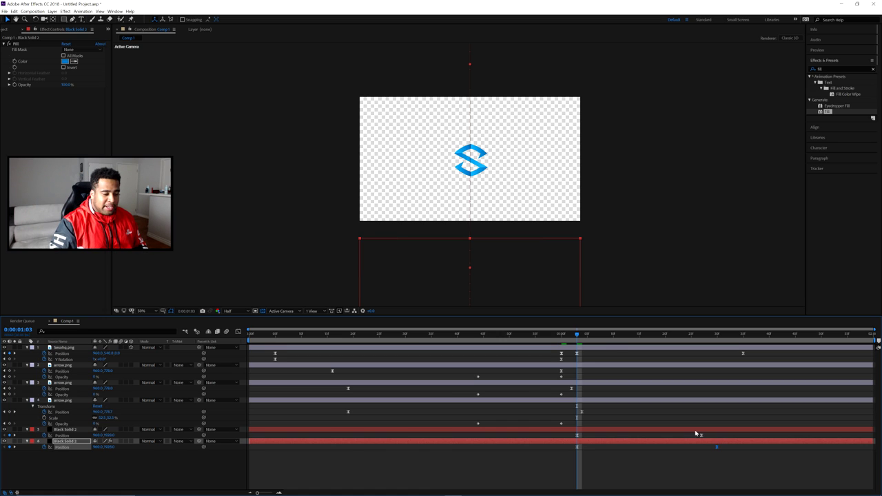
drag(585, 339, 686, 343)
drag(718, 448, 714, 448)
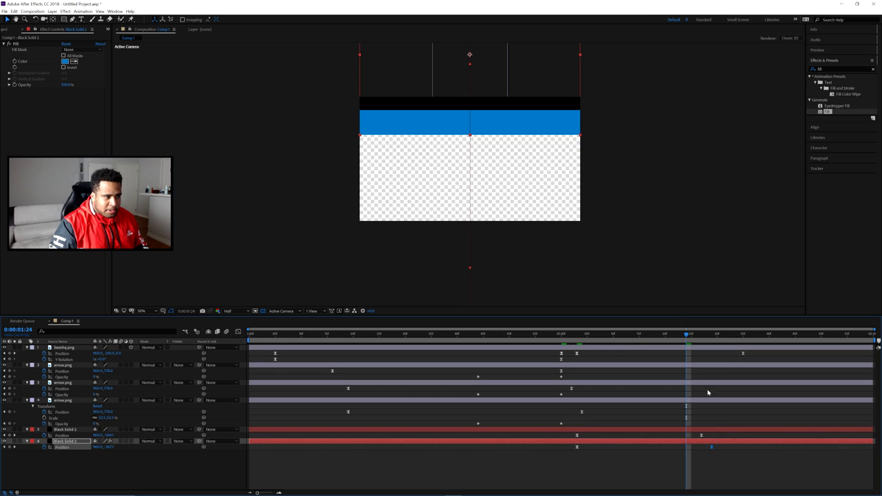
Step: Preview the animation from the start and enable motion blur for the composition and its layers
drag(688, 340, 250, 341)
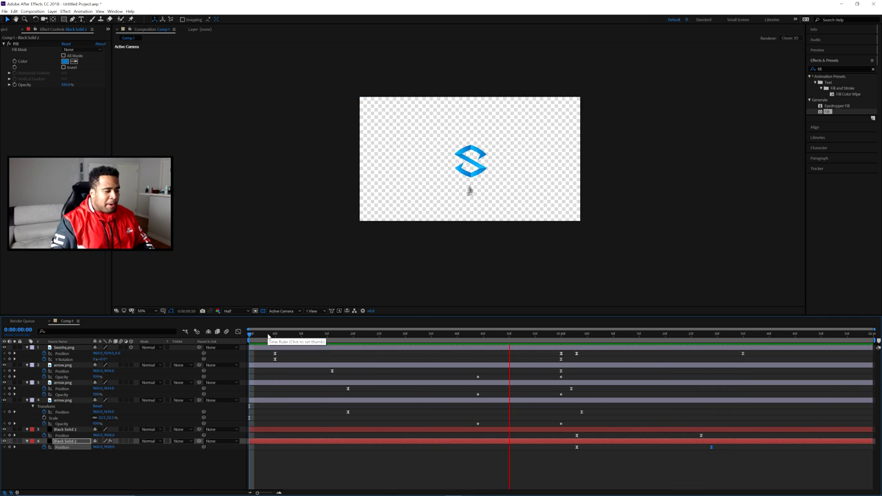
key(space)
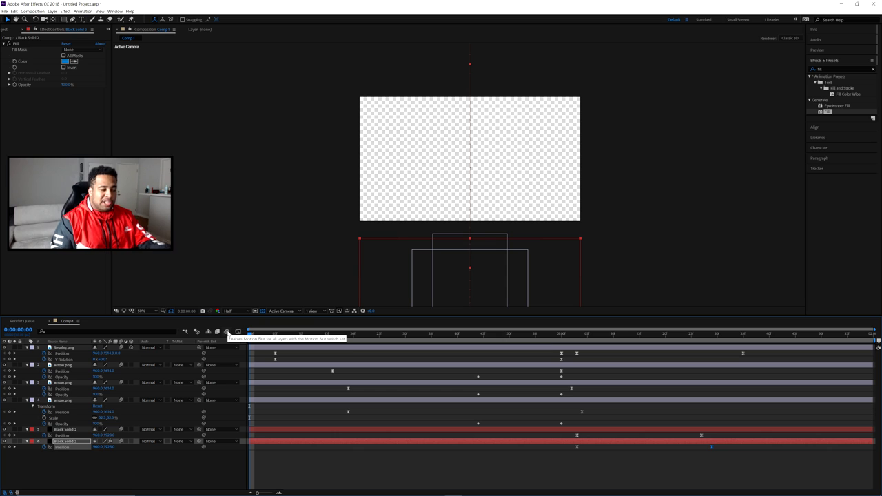
click(227, 332)
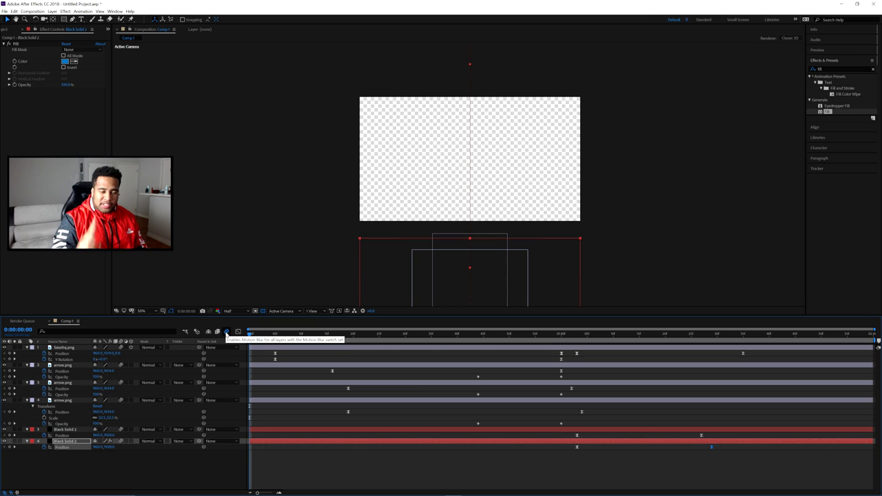
Step: Check the composition's advanced motion blur settings and preview the full animation
right_click(385, 456)
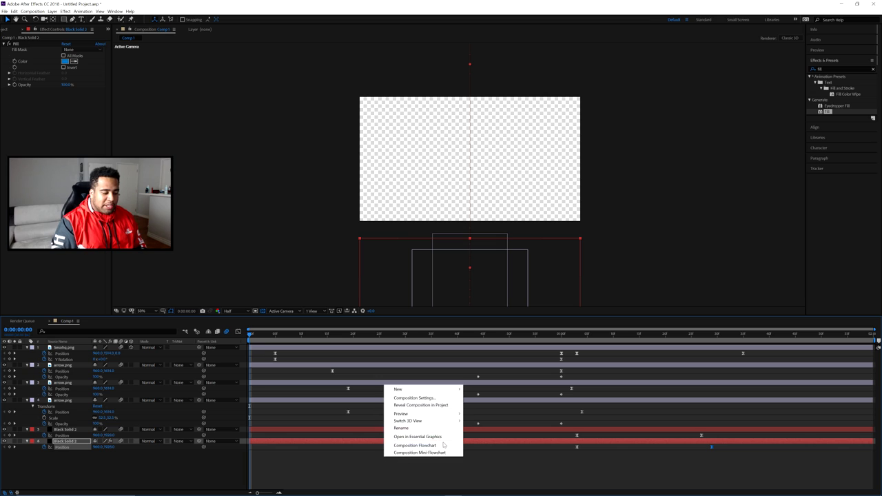
click(421, 400)
click(452, 123)
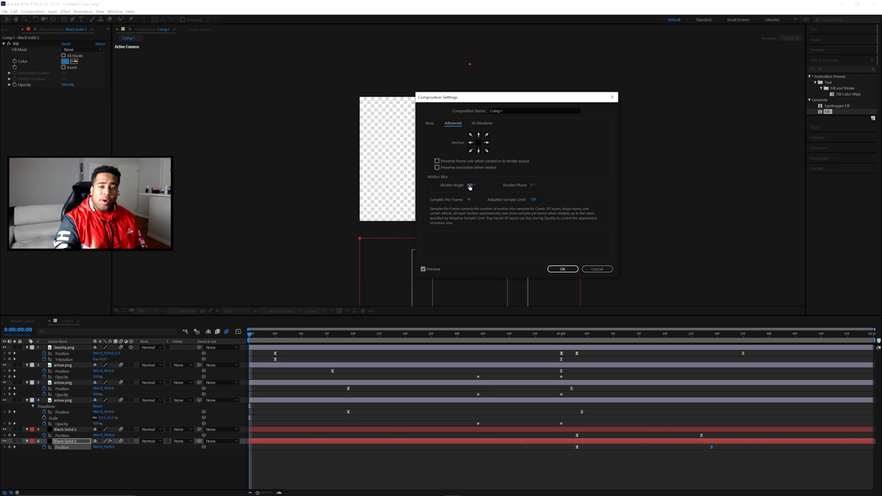
click(560, 269)
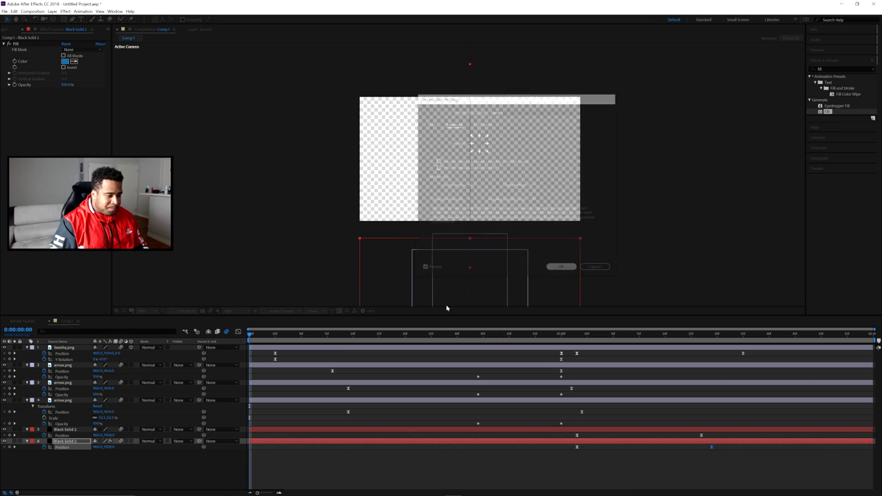
key(space)
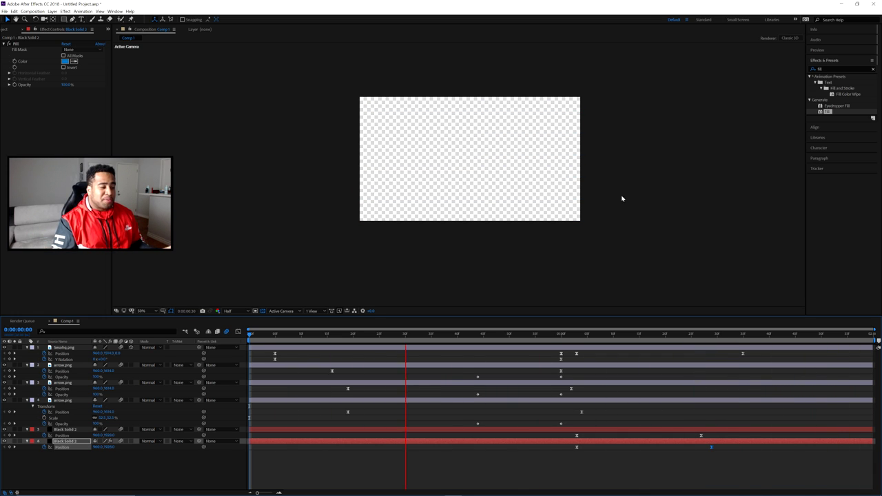
key(space)
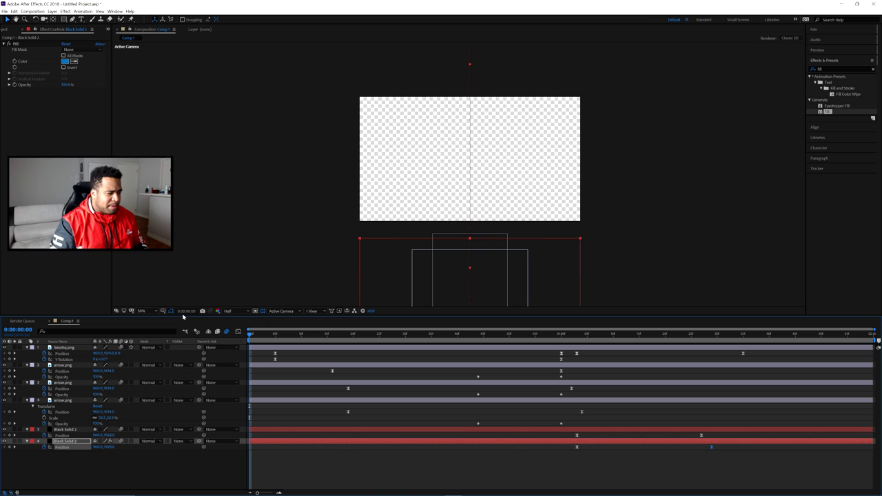
Step: Add Comp 1 to the render queue
click(220, 472)
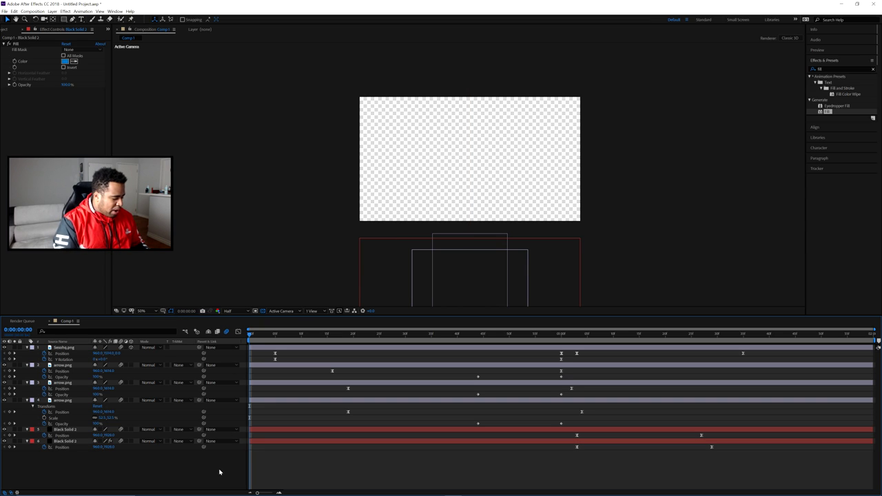
key(ctrl+m)
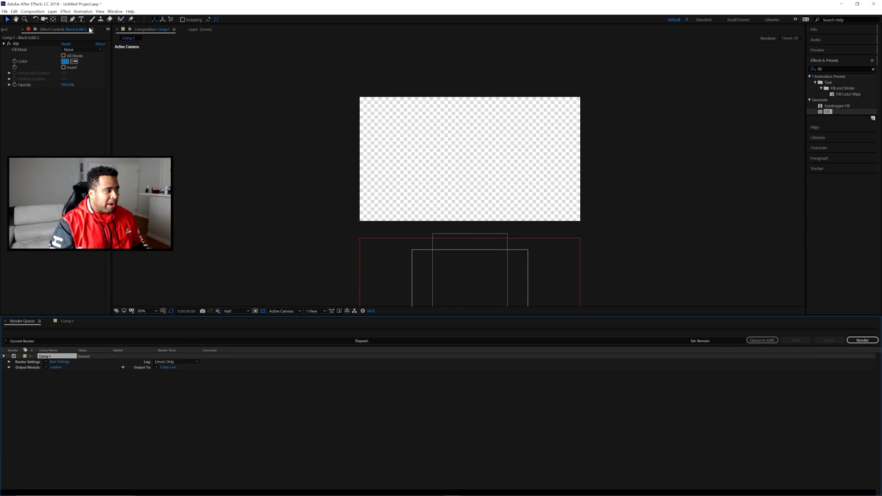
click(38, 12)
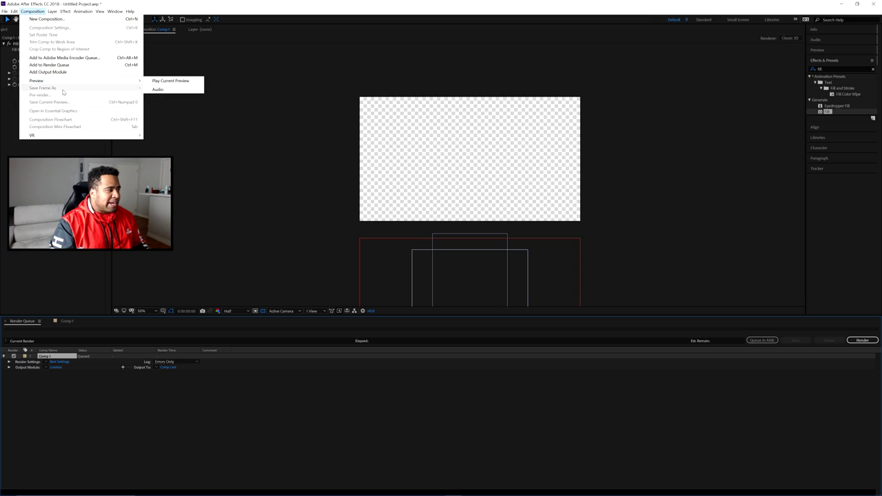
click(72, 395)
Step: Set Comp 1's output module to QuickTime format with RGB + Alpha channels and audio output off
click(56, 366)
click(444, 153)
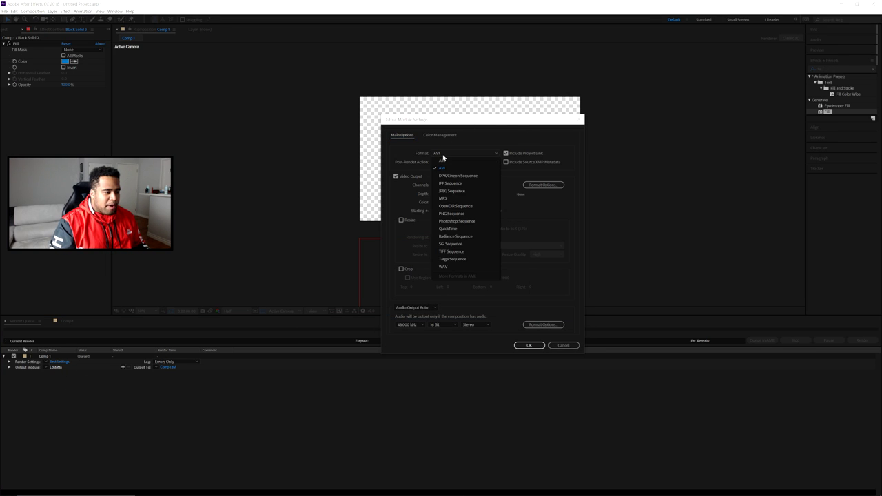
click(449, 229)
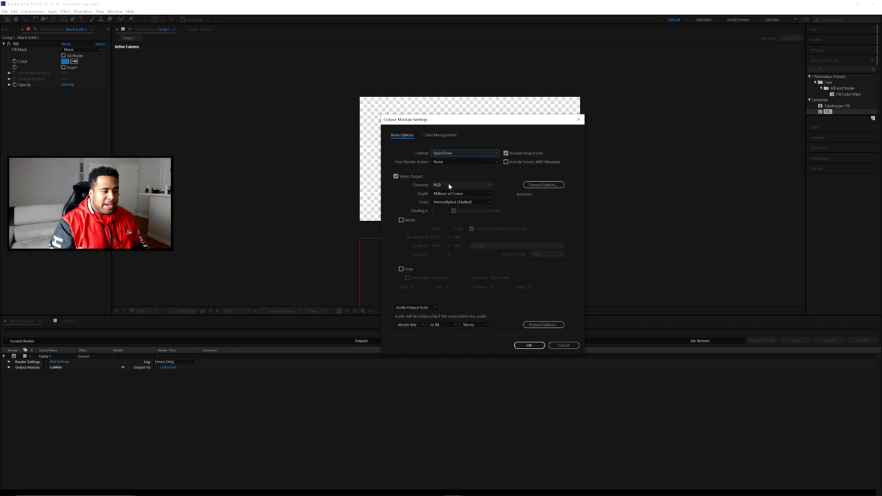
click(449, 185)
click(451, 208)
click(412, 307)
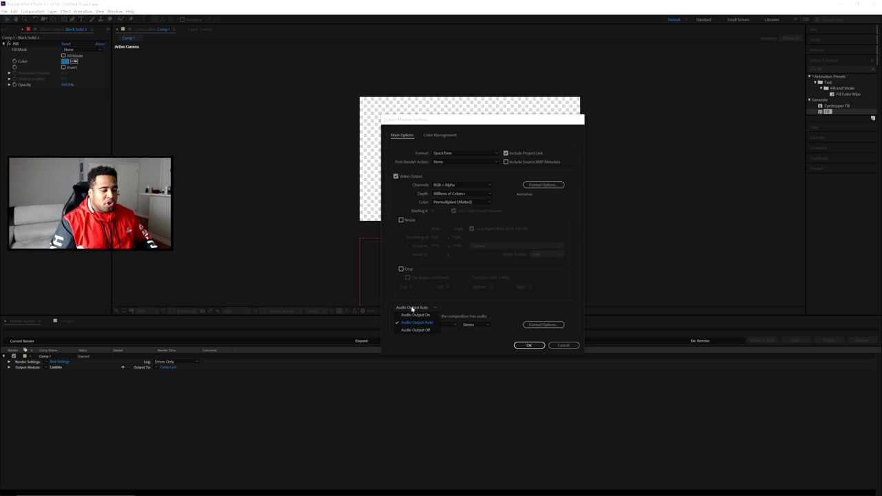
click(424, 331)
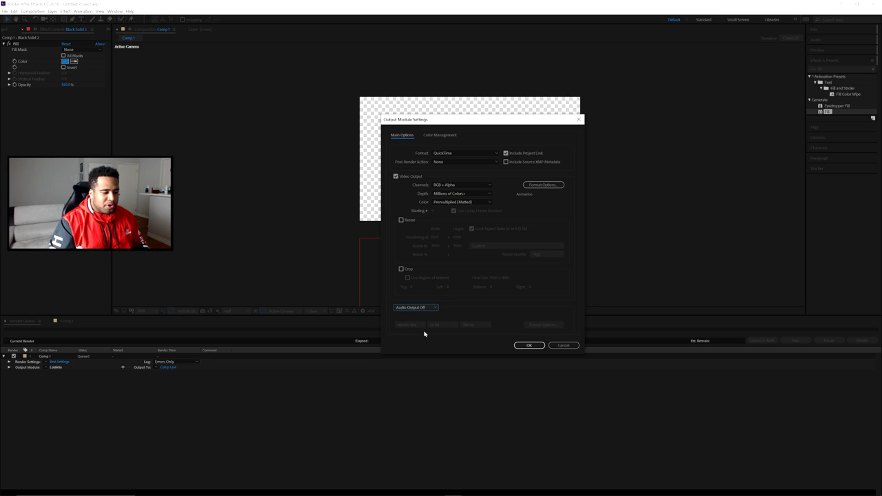
click(527, 345)
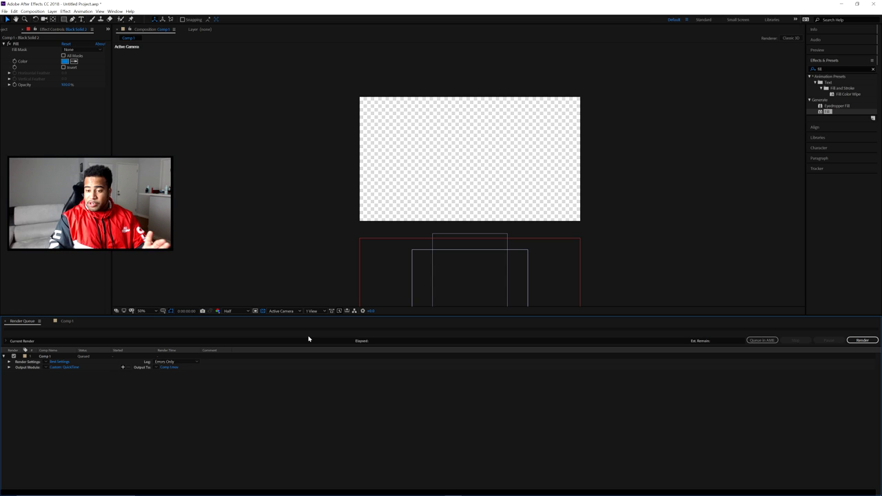
Step: Switch to OBS, add a scene transition of type Stinger with the default name, and set its transition point type to Frame
key(alt+Tab)
click(807, 351)
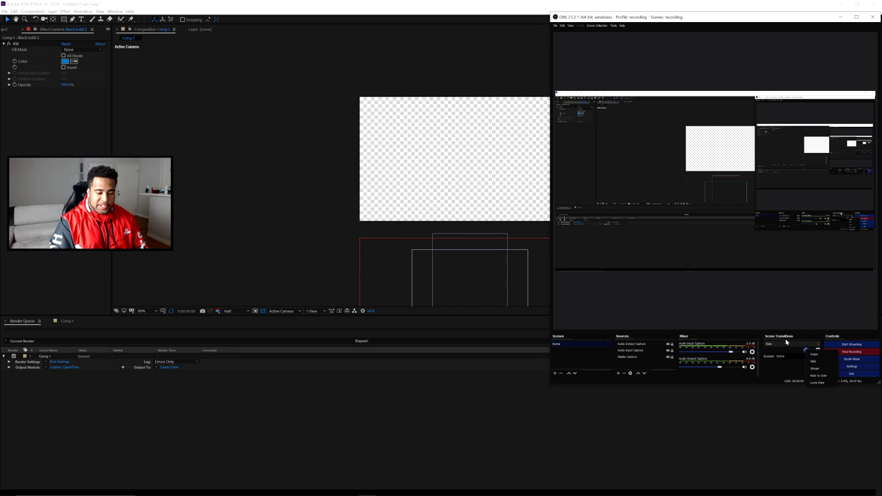
click(814, 370)
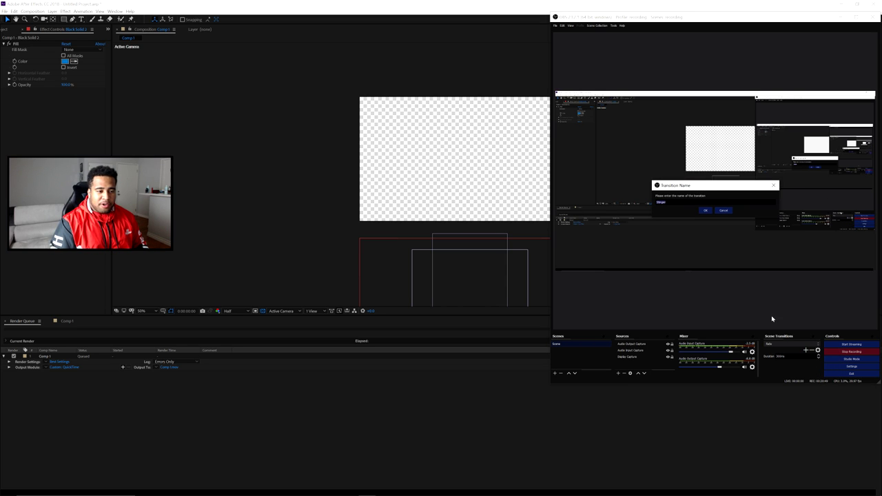
click(707, 213)
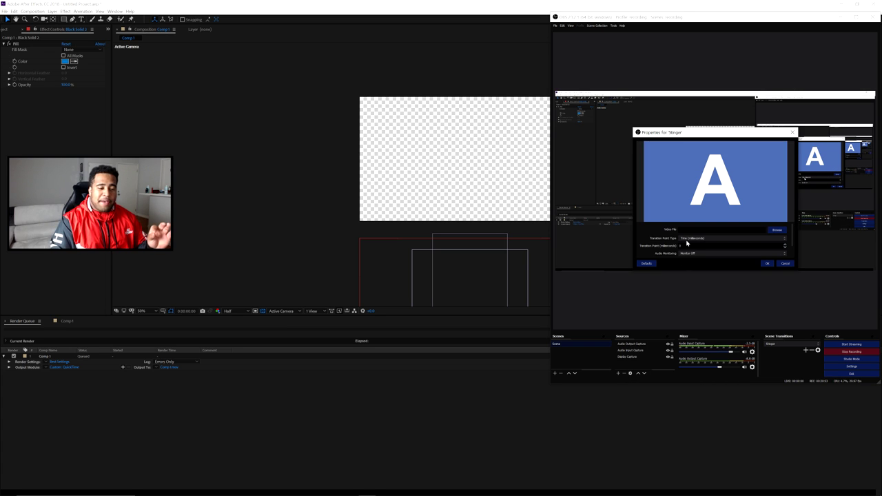
click(693, 248)
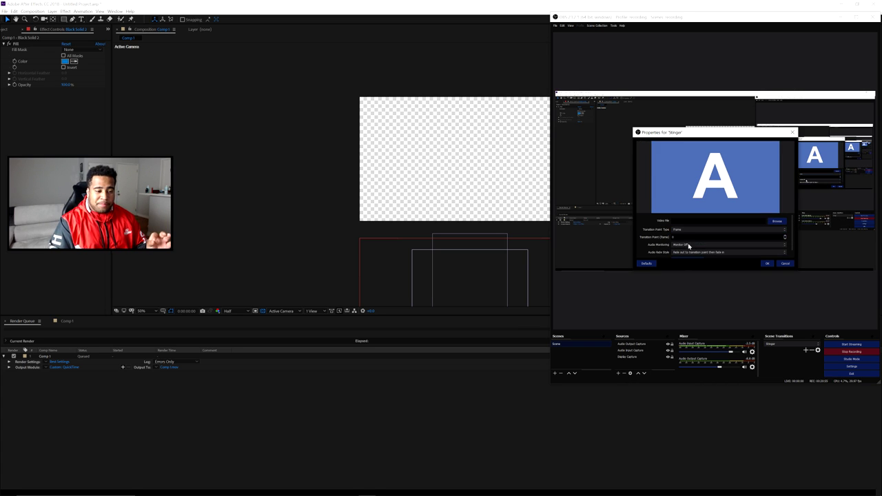
Step: Locate the fully covered frame at 0:00:01:18 in Comp 1 and enter its frame number as the stinger's transition point in OBS
click(46, 328)
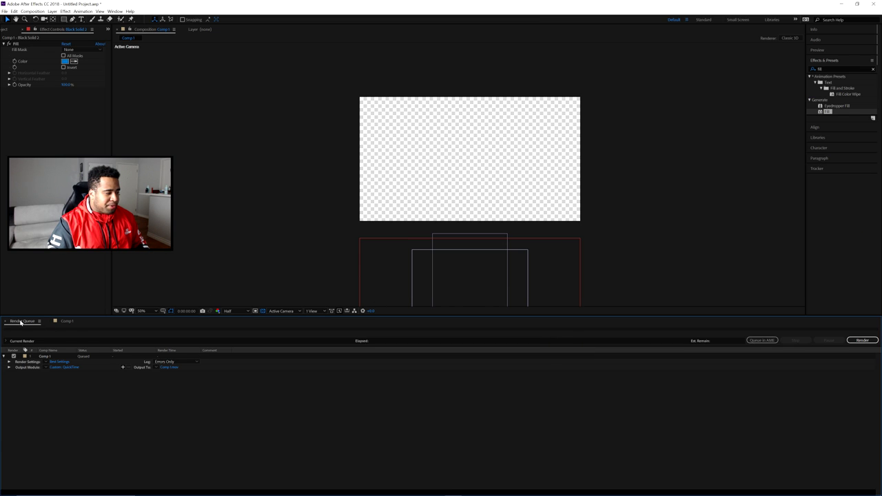
click(64, 321)
drag(555, 336, 654, 338)
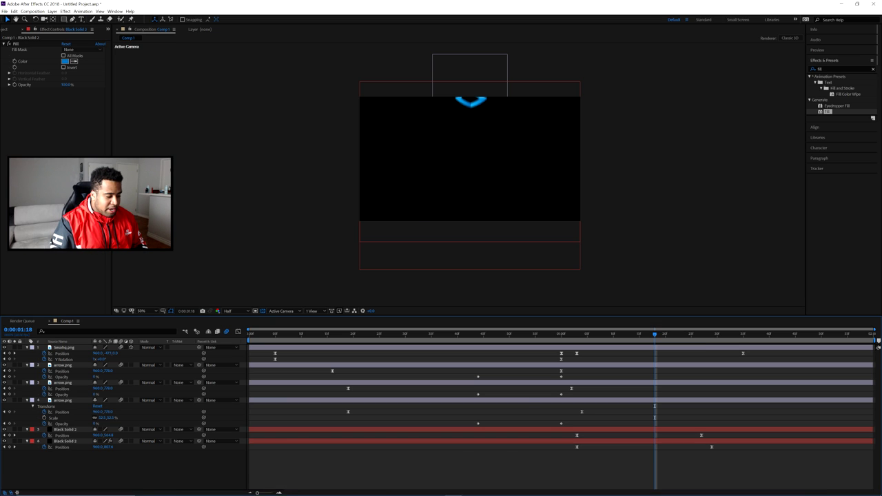
click(367, 489)
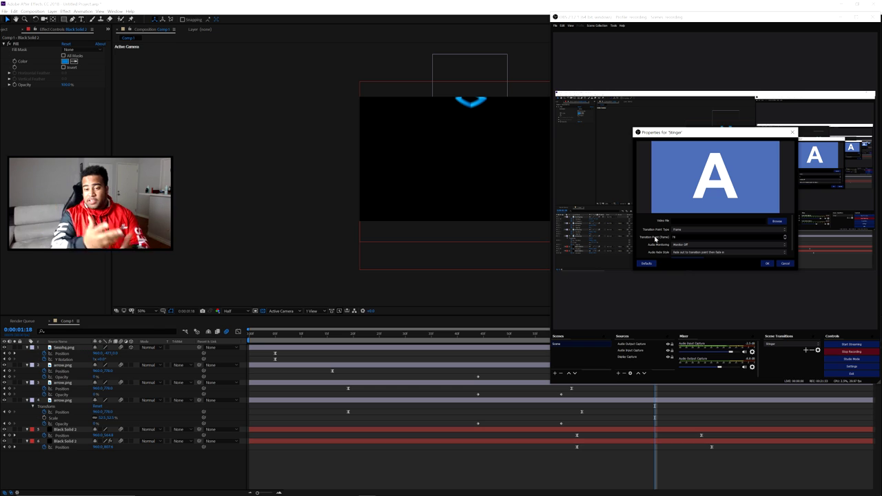
click(783, 264)
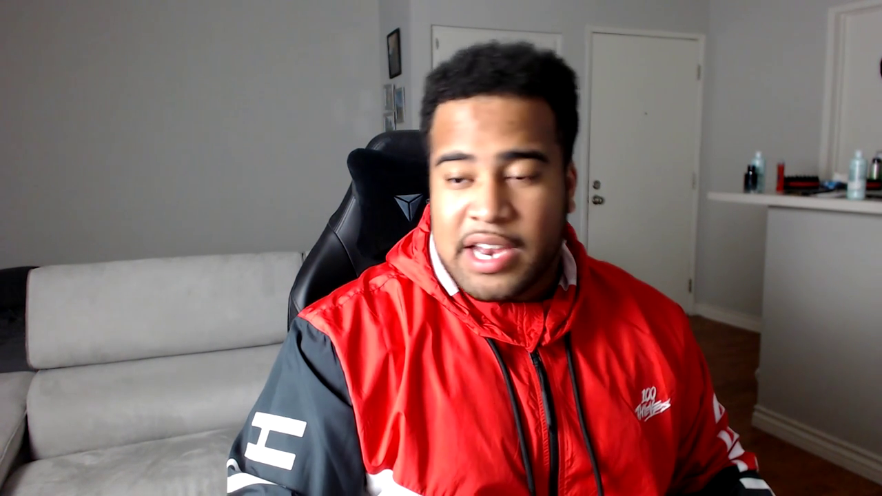